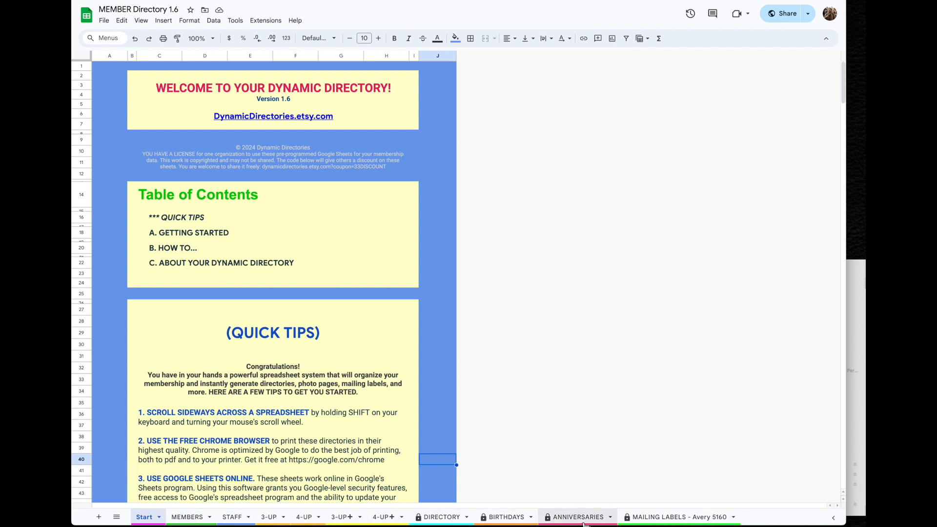
# Browse the MEMBERS sheet's columns across to the addresses and NOTES, then switch to STAFF
pyautogui.click(188, 517)
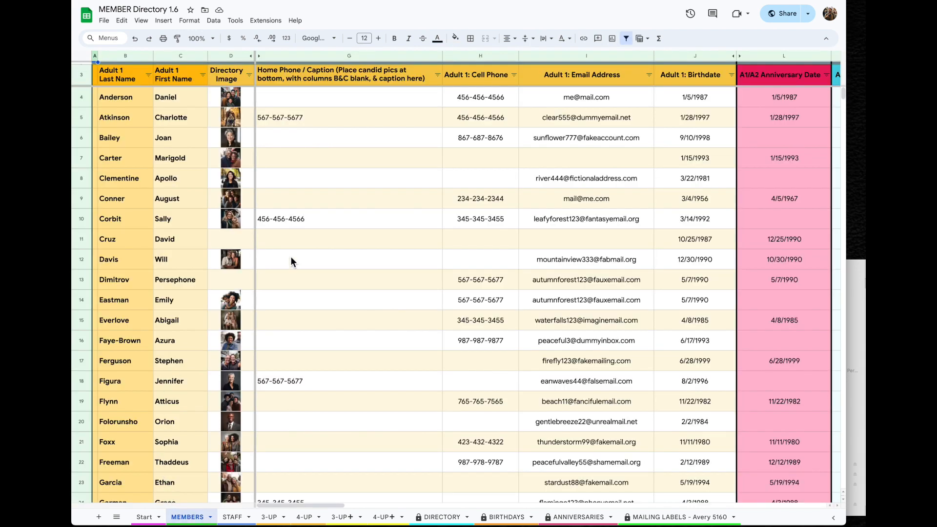
pyautogui.hscroll(10, 750, 246)
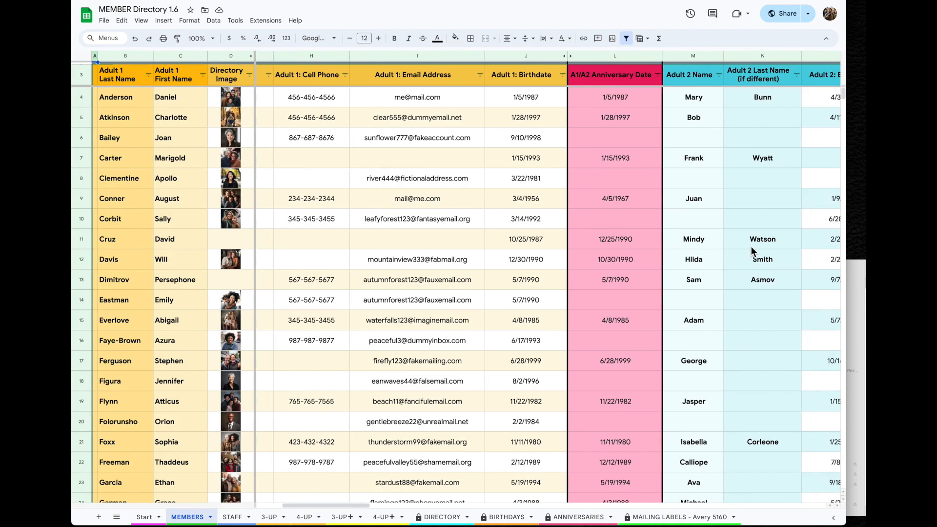
pyautogui.hscroll(20, 751, 246)
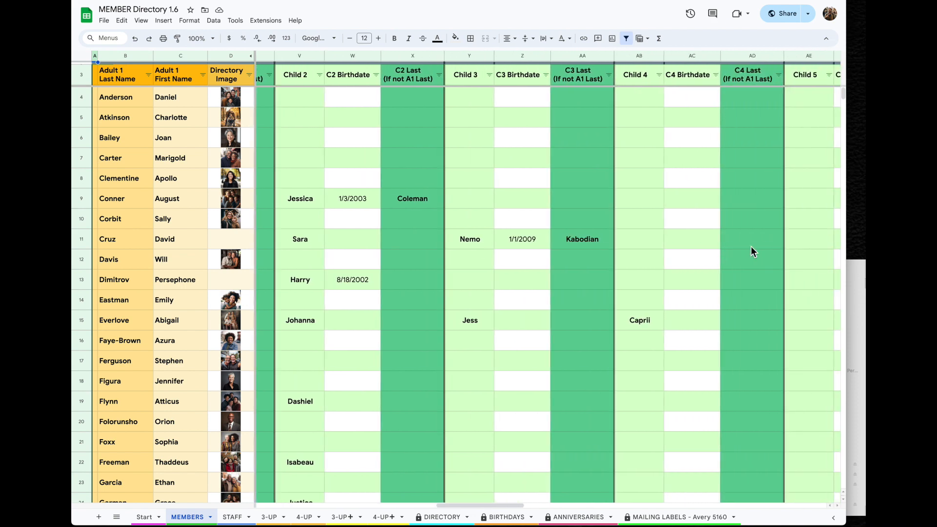
pyautogui.hscroll(10, 750, 246)
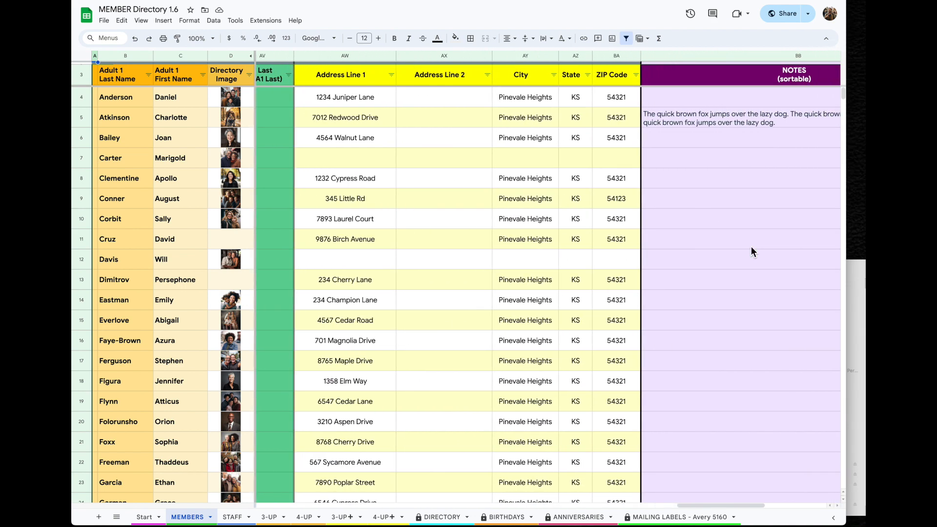
pyautogui.hscroll(-1, 751, 246)
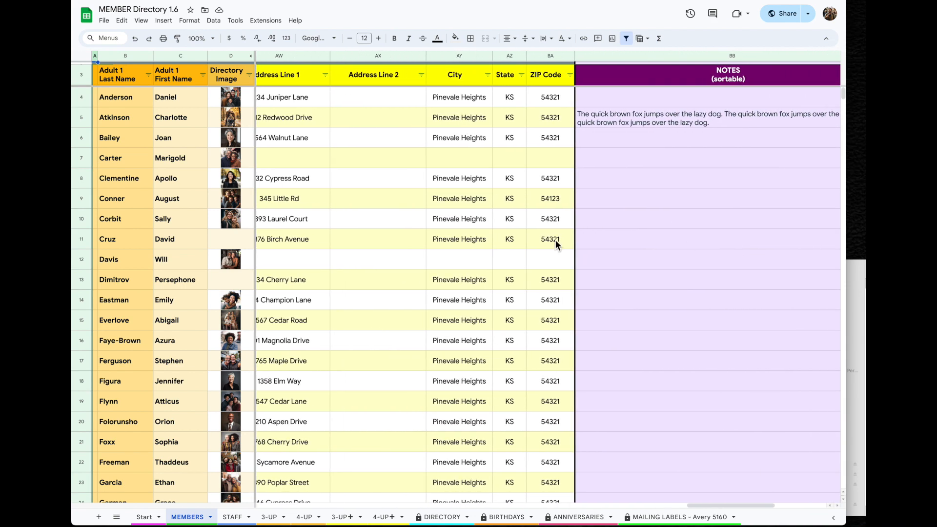
pyautogui.click(234, 518)
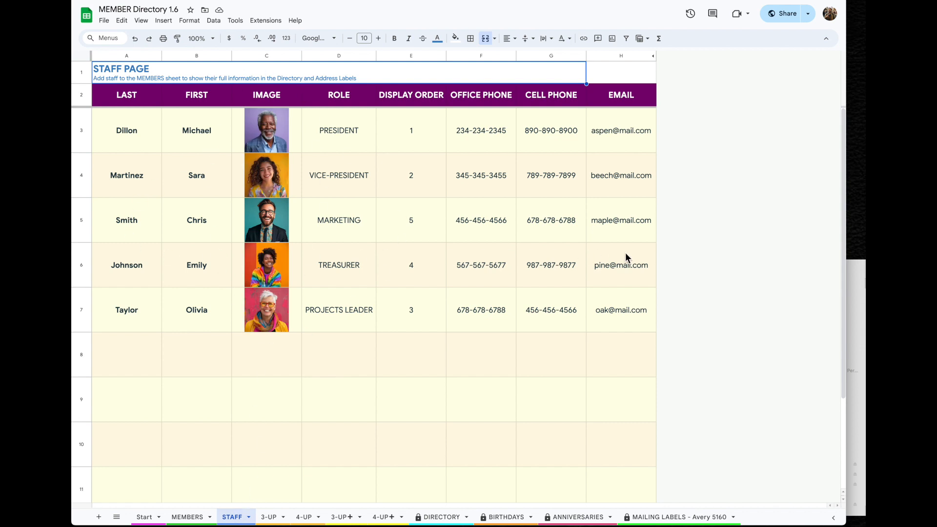
# Look through the 3-UP and 4-UP photo directory sheets
pyautogui.click(274, 522)
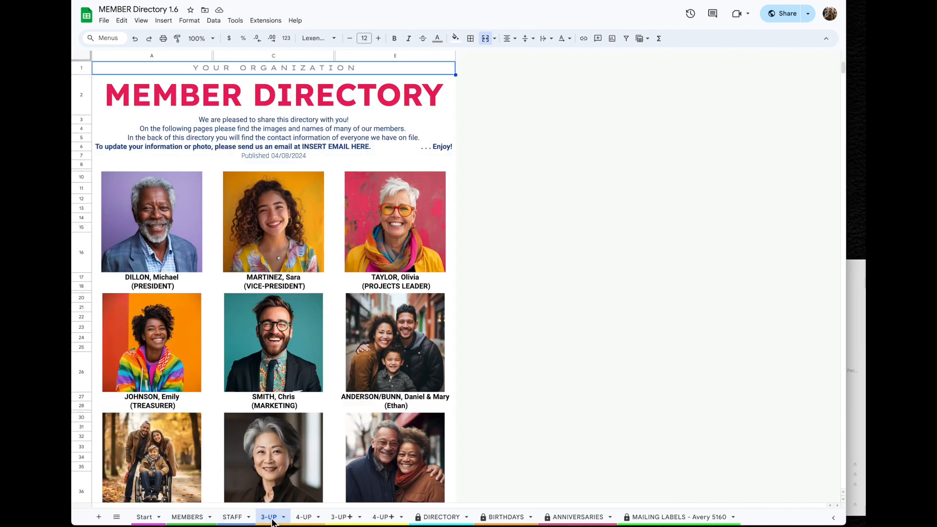
pyautogui.scroll(-11, 315, 458)
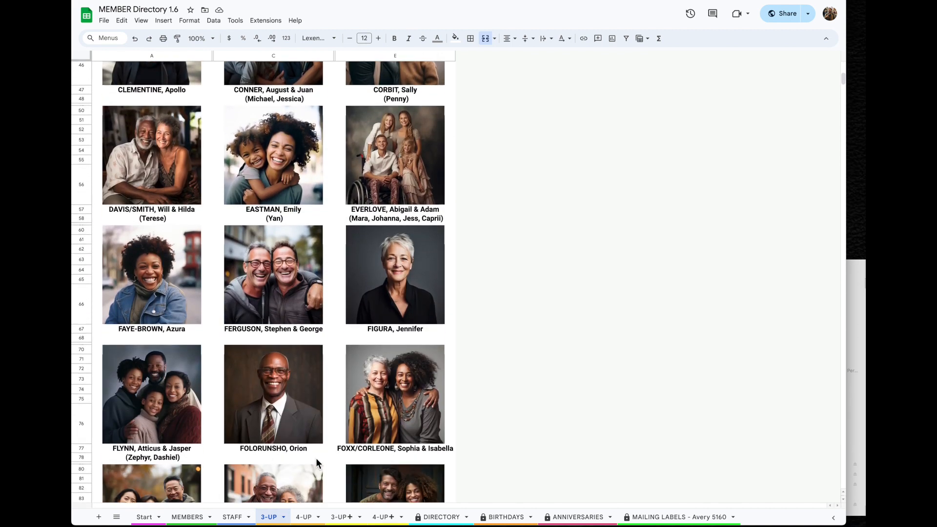
pyautogui.click(307, 516)
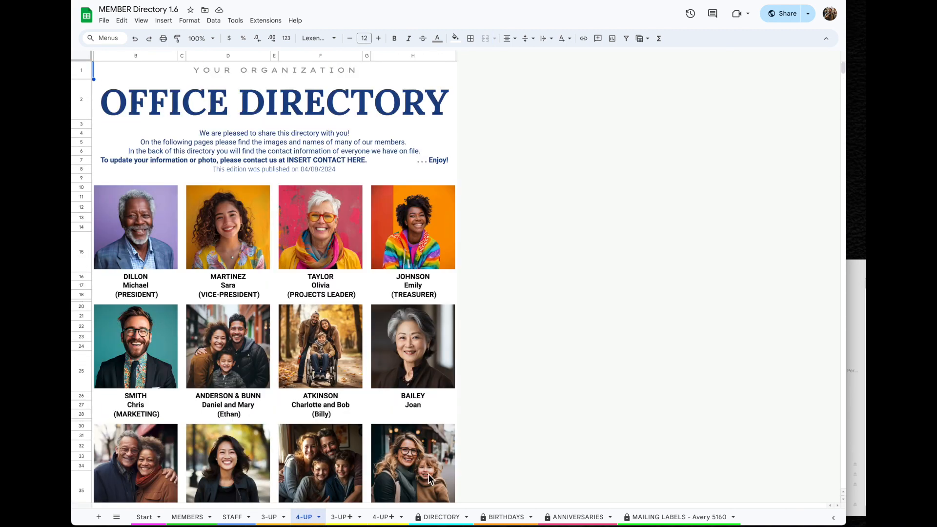
pyautogui.scroll(-9, 429, 473)
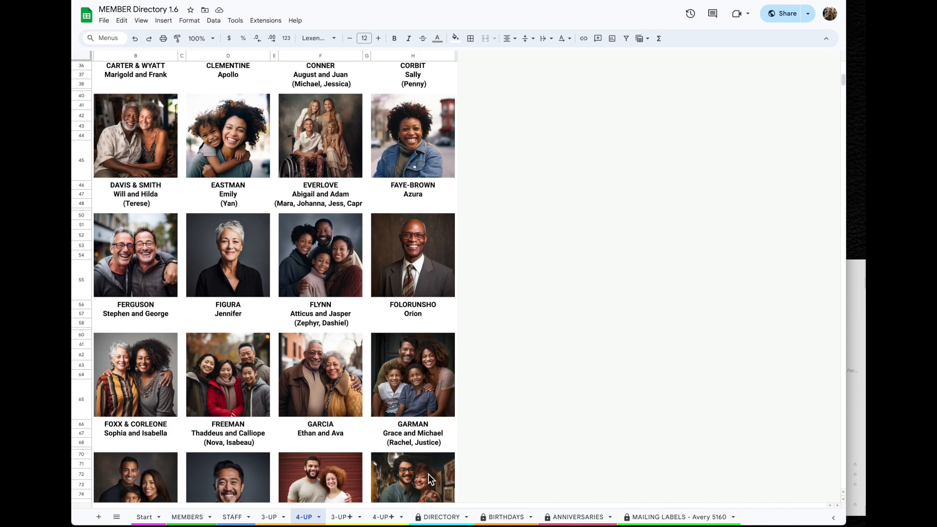
# Look through the 3-UP+ and 4-UP+ sheets, ending on the DIRECTORY contact list
pyautogui.click(344, 518)
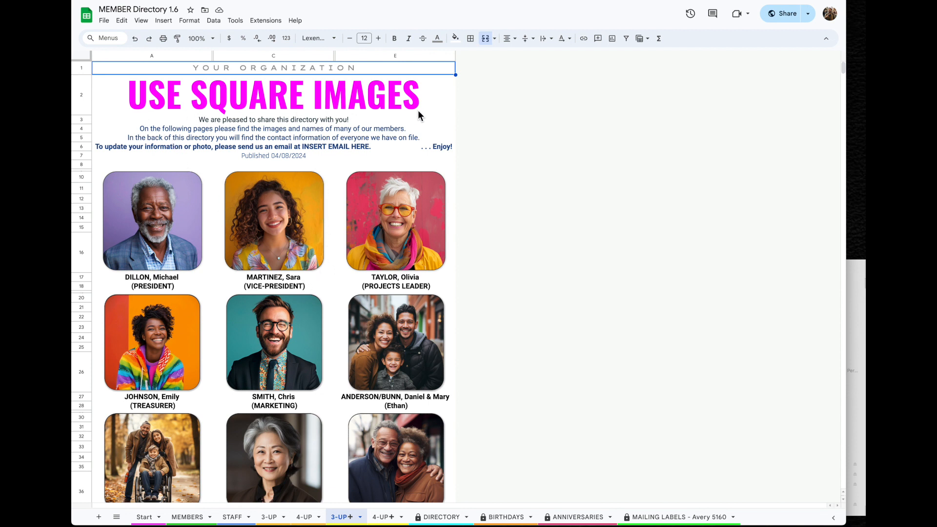
pyautogui.click(382, 518)
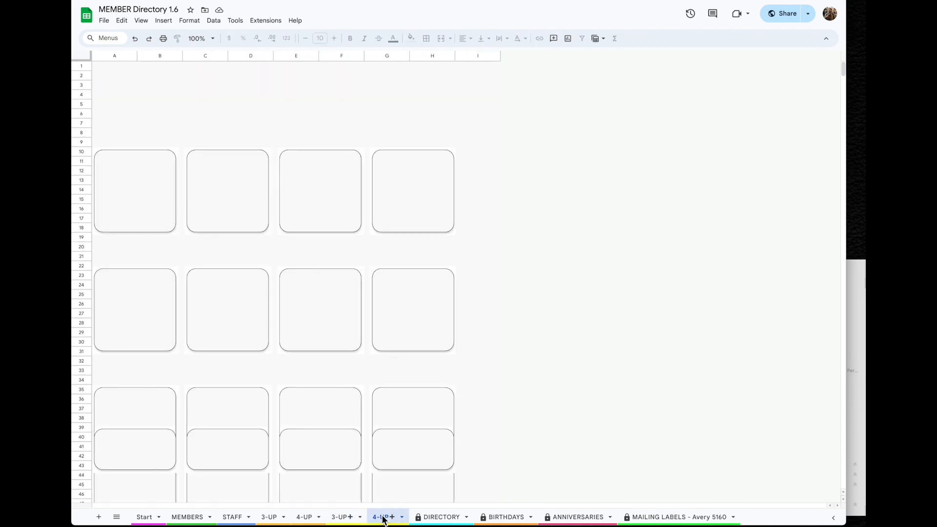
pyautogui.scroll(-10, 407, 469)
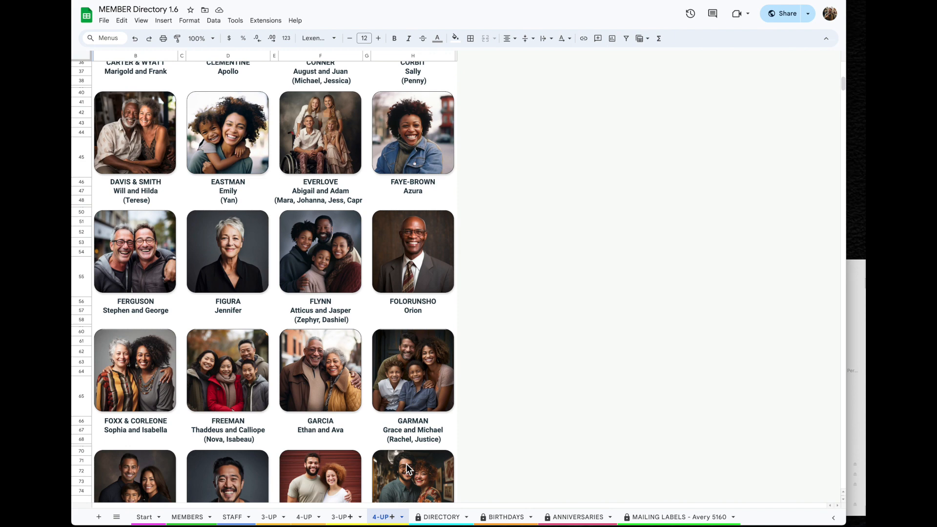
pyautogui.scroll(10, 407, 466)
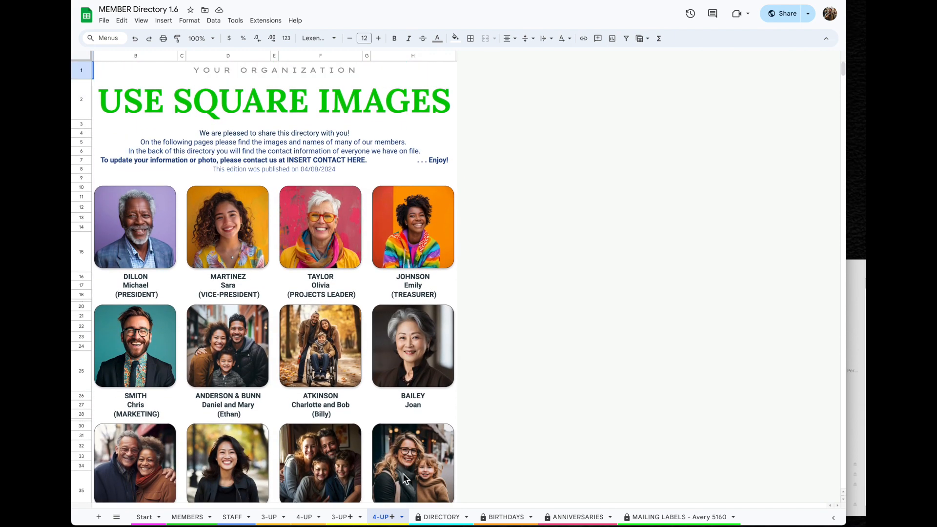
pyautogui.click(442, 518)
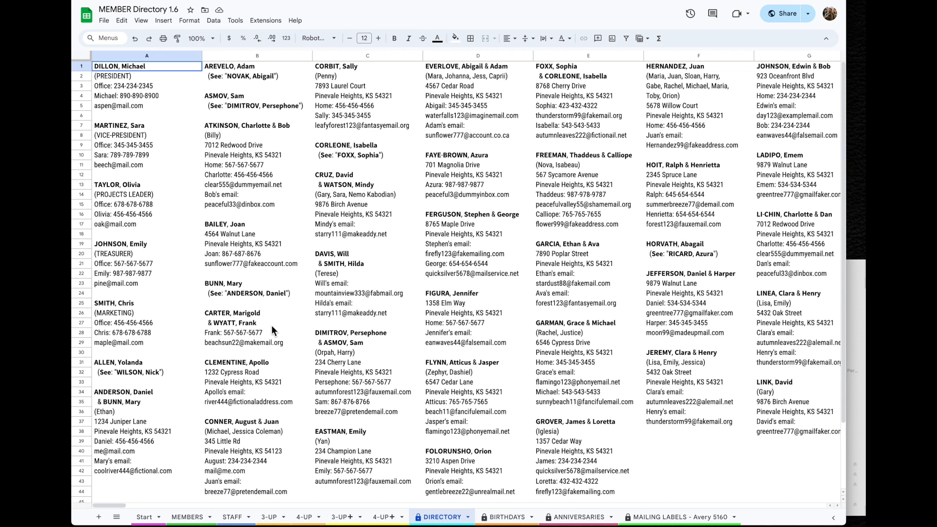
# View the BIRTHDAYS and ANNIVERSARIES lists, then the MAILING LABELS - Avery 5160 sheet
pyautogui.scroll(-3, 374, 405)
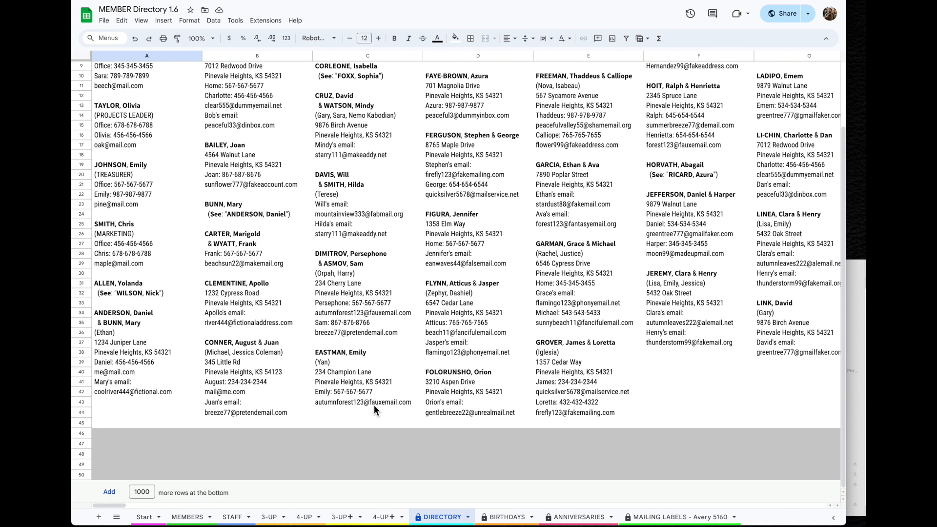
pyautogui.scroll(3, 375, 409)
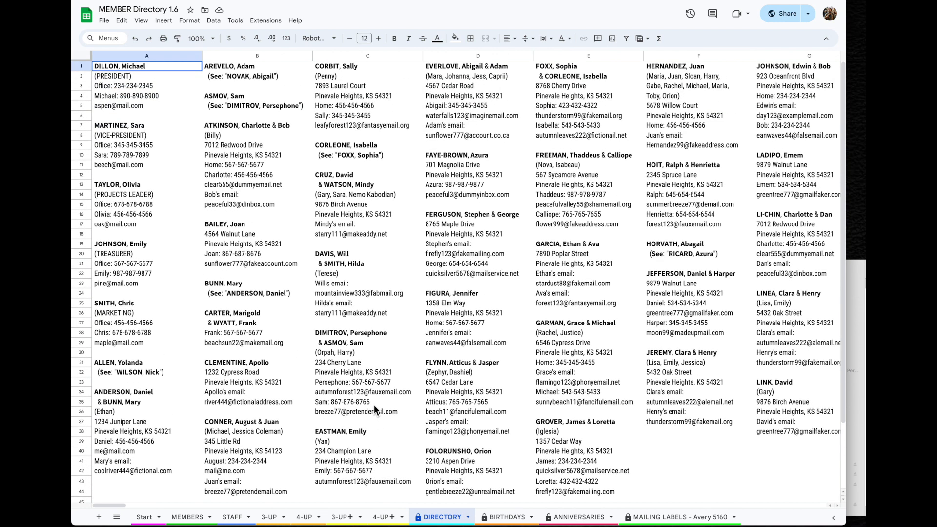
pyautogui.click(505, 519)
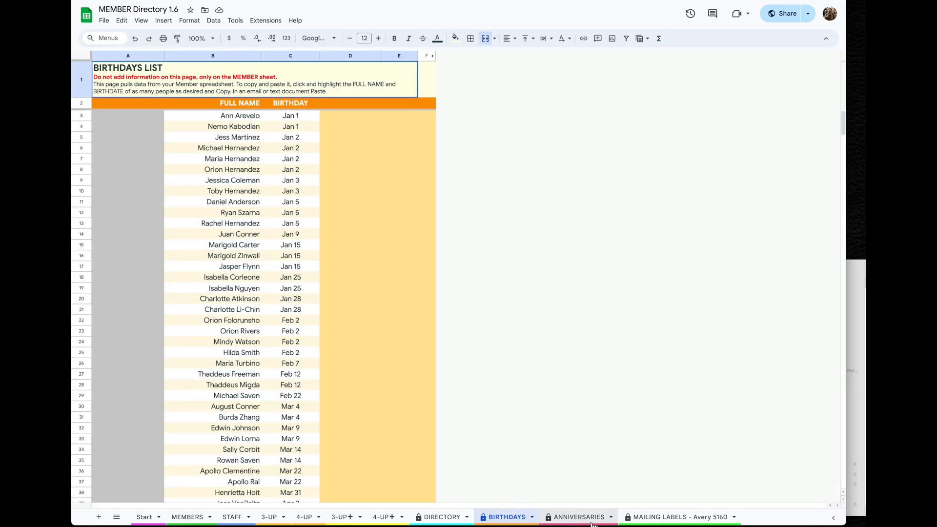
pyautogui.click(578, 518)
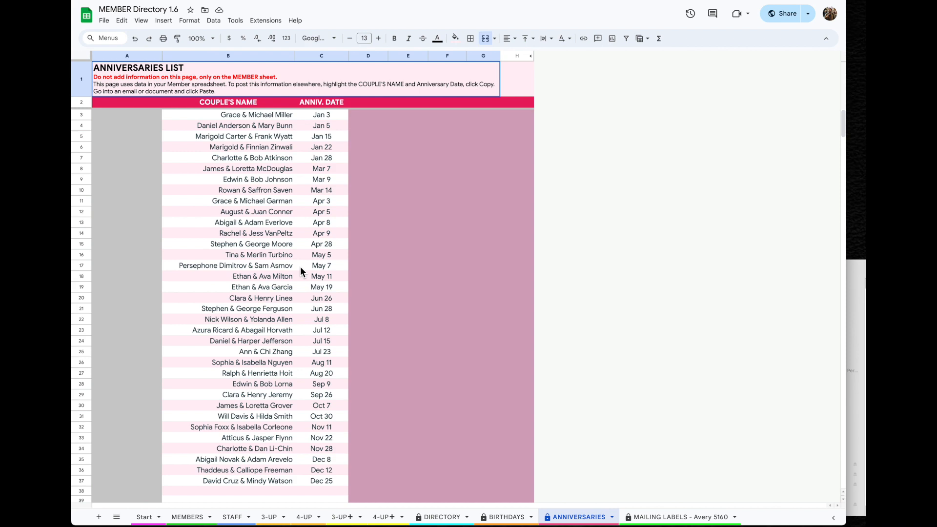
pyautogui.click(673, 518)
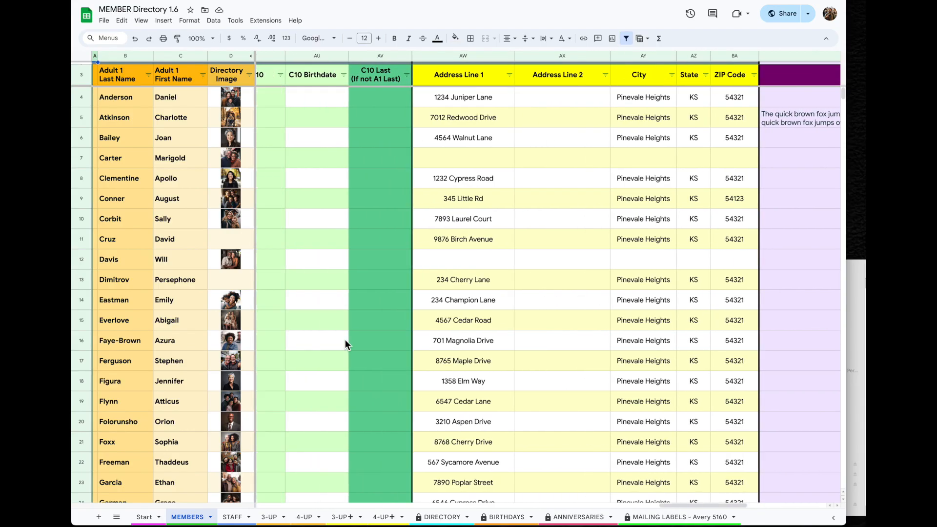
# Rearrange the sheet tabs until 4-UP+ sits right after 4-UP, ahead of 3-UP+
pyautogui.hscroll(-5, 345, 338)
pyautogui.hscroll(10, 345, 341)
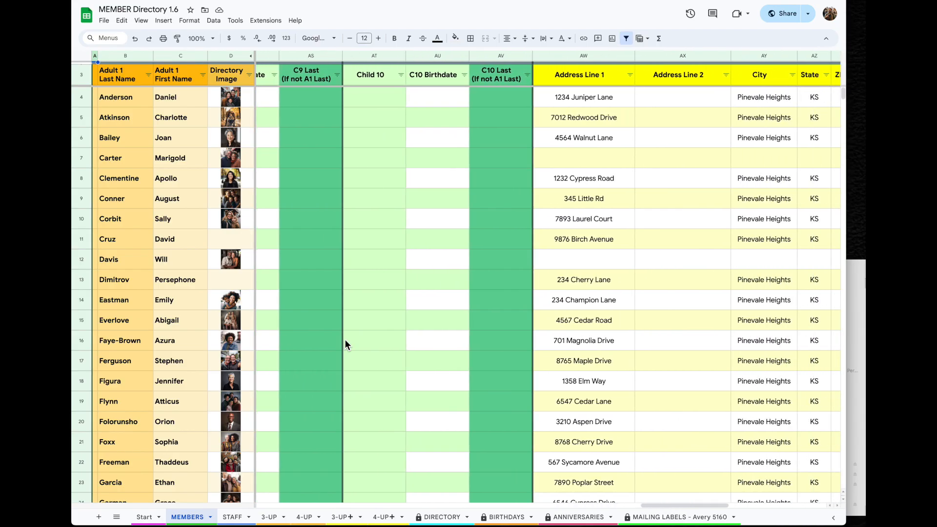
pyautogui.scroll(-1, 345, 338)
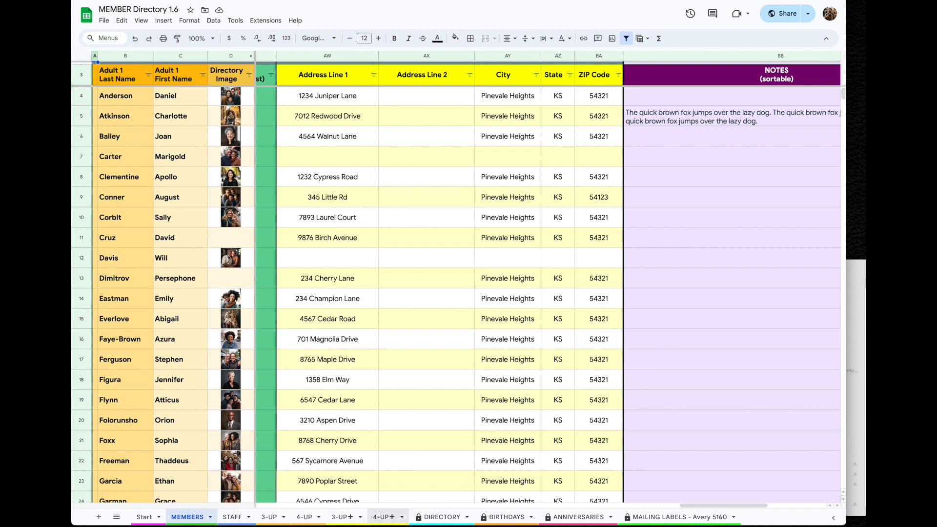
pyautogui.moveTo(341, 517); pyautogui.dragTo(713, 520)
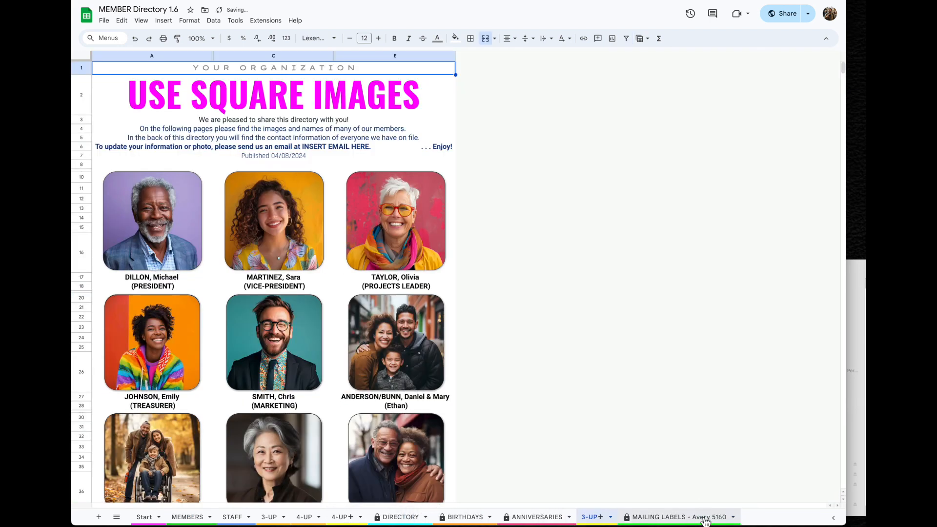
pyautogui.moveTo(341, 519); pyautogui.dragTo(593, 518)
pyautogui.moveTo(659, 520); pyautogui.dragTo(571, 520)
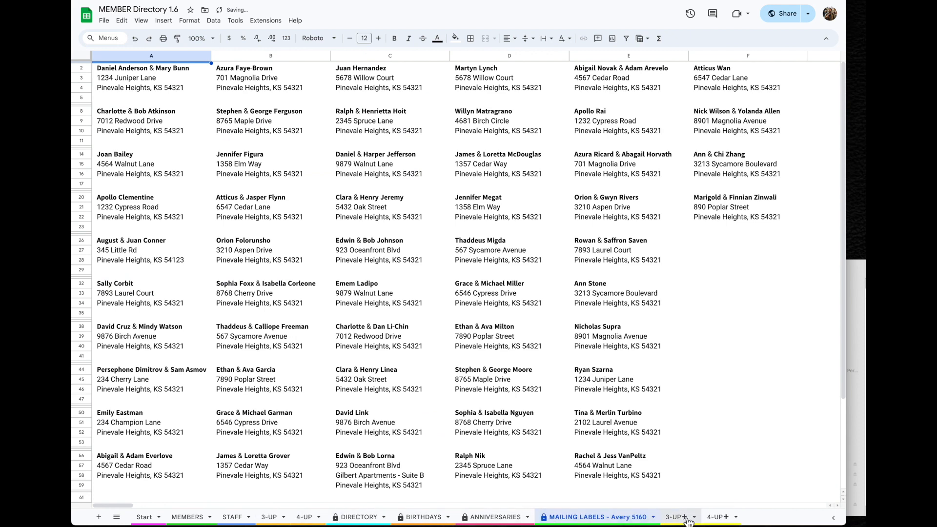
pyautogui.moveTo(678, 518); pyautogui.dragTo(342, 520)
pyautogui.moveTo(715, 518); pyautogui.dragTo(369, 523)
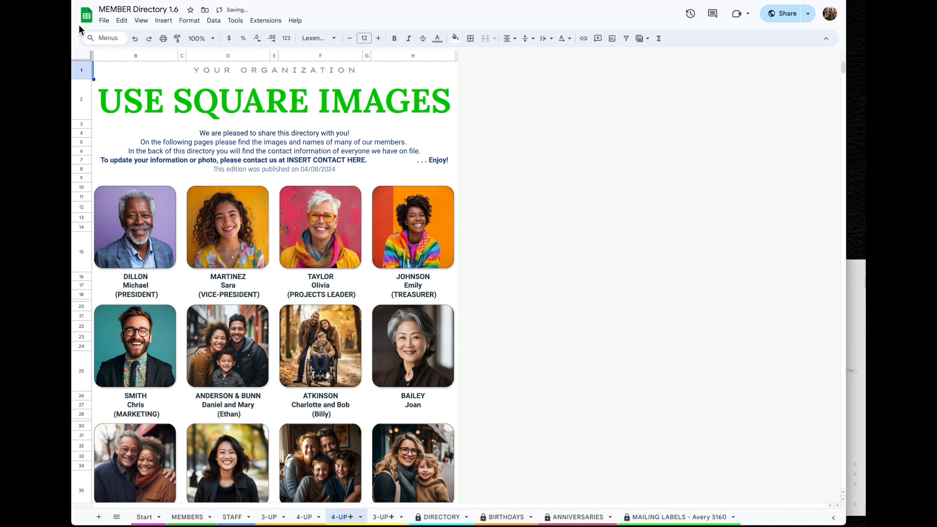
pyautogui.click(103, 21)
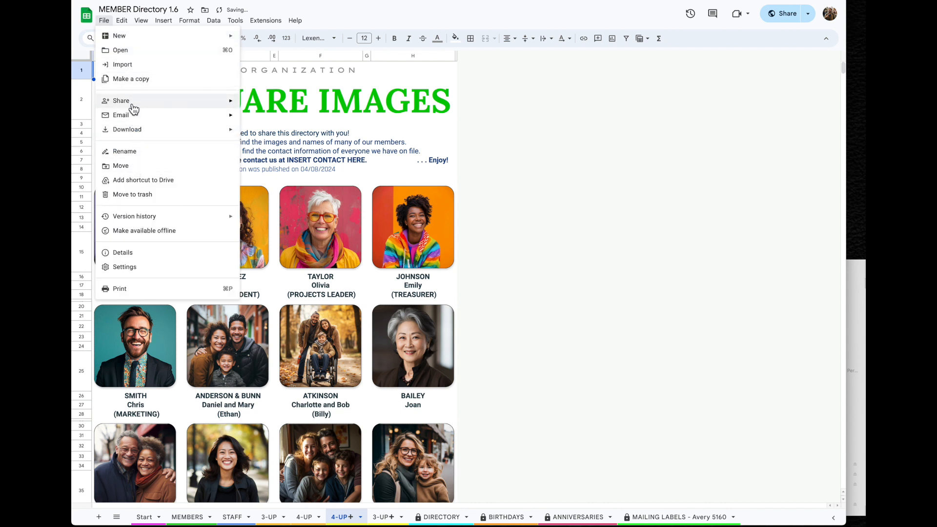
pyautogui.click(542, 209)
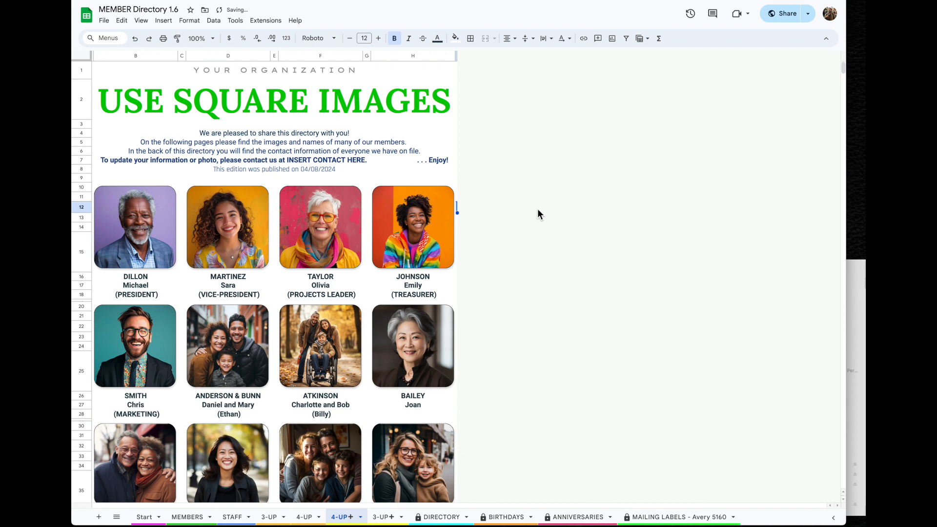
pyautogui.click(191, 518)
pyautogui.hscroll(-6, 443, 267)
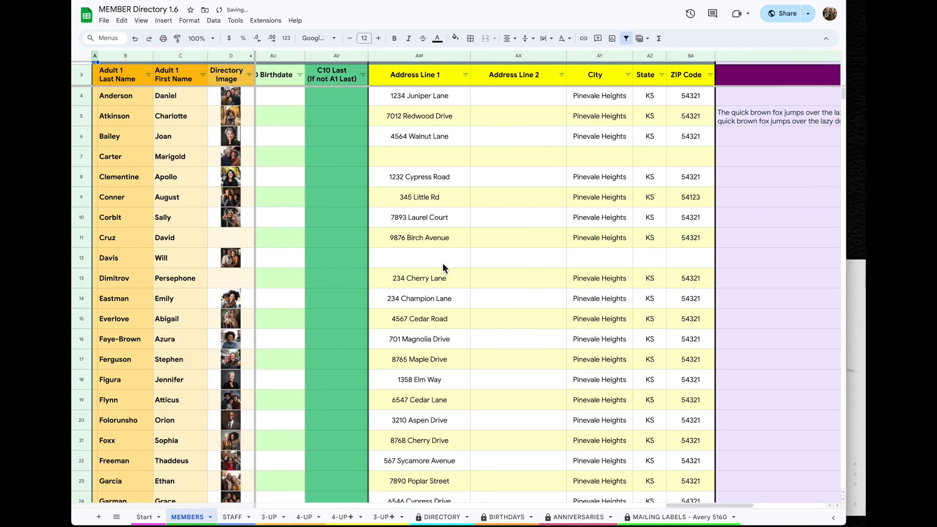
pyautogui.hscroll(-1, 443, 267)
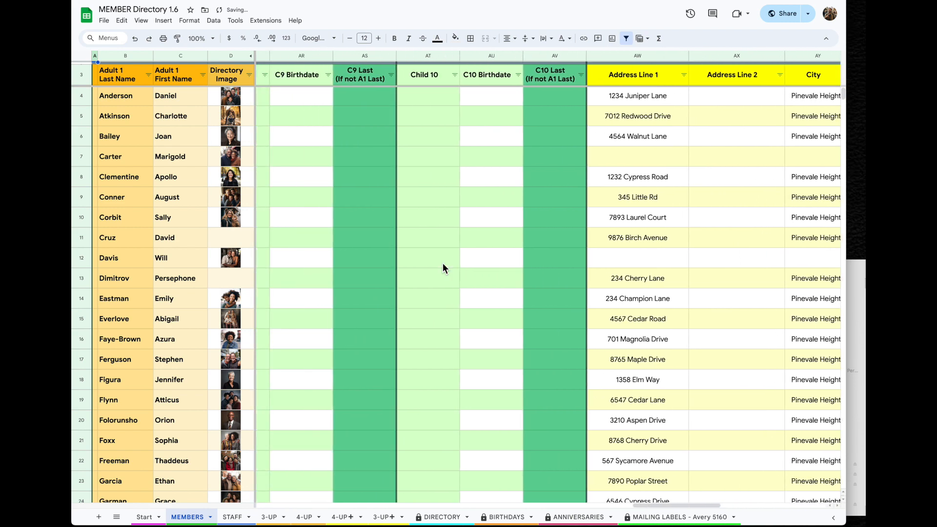
pyautogui.rightClick(428, 57)
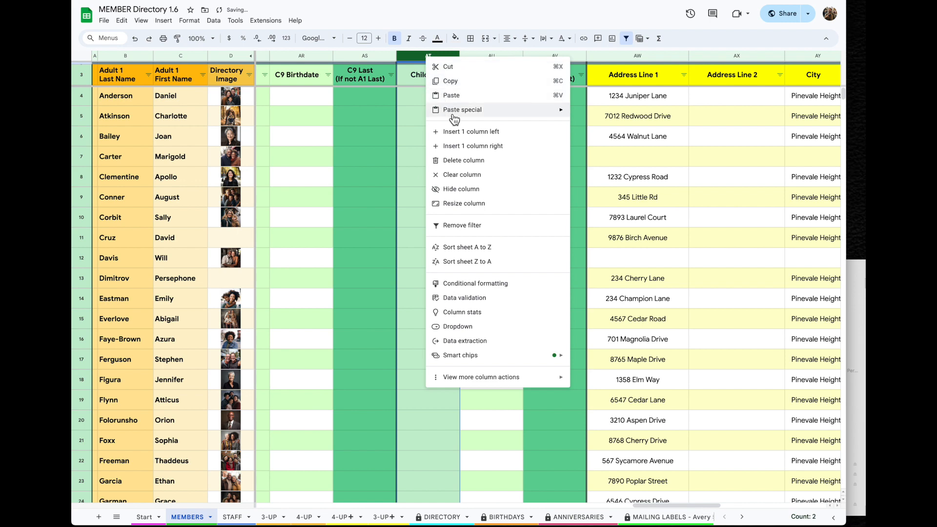
pyautogui.click(467, 191)
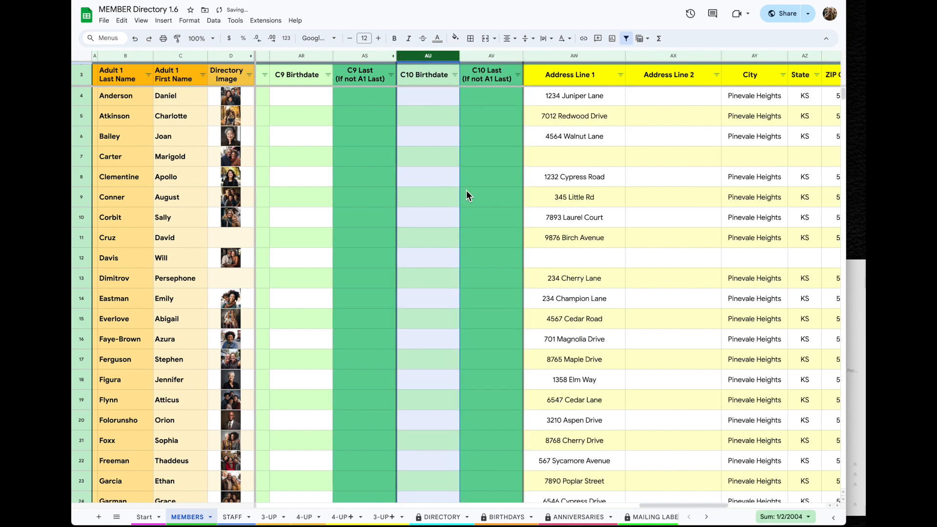
pyautogui.moveTo(489, 57); pyautogui.dragTo(350, 62)
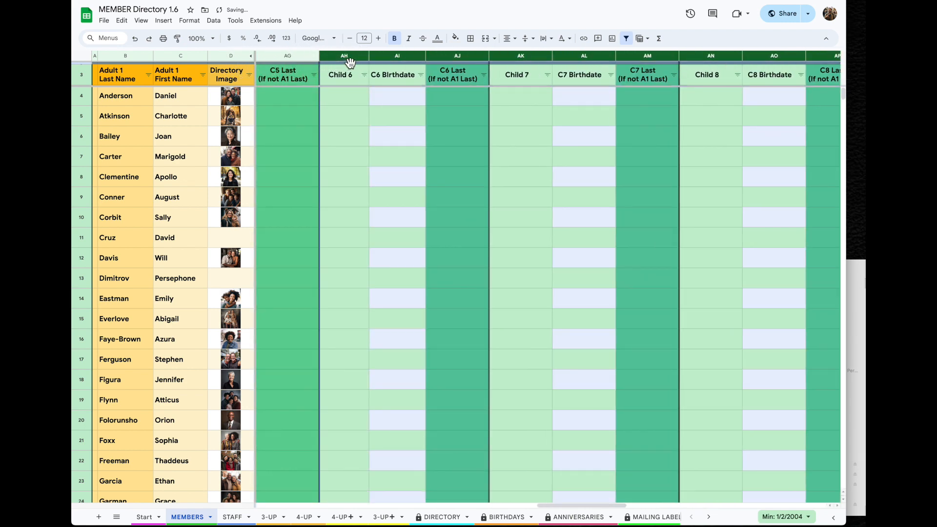
pyautogui.rightClick(350, 61)
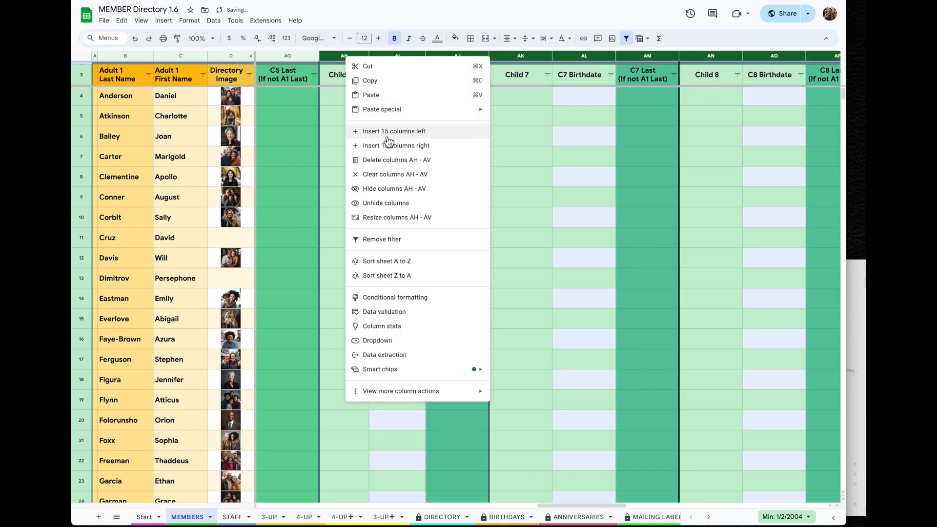
pyautogui.click(441, 190)
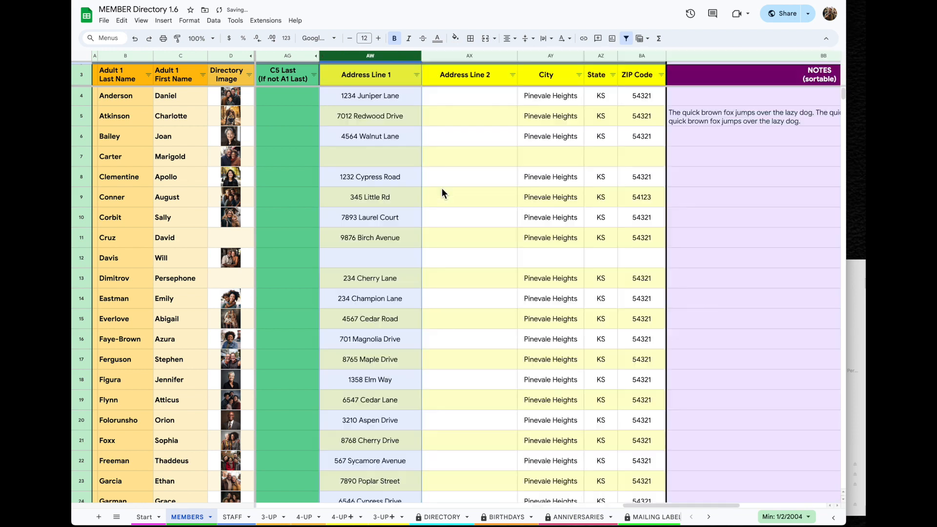
pyautogui.hscroll(-5, 371, 177)
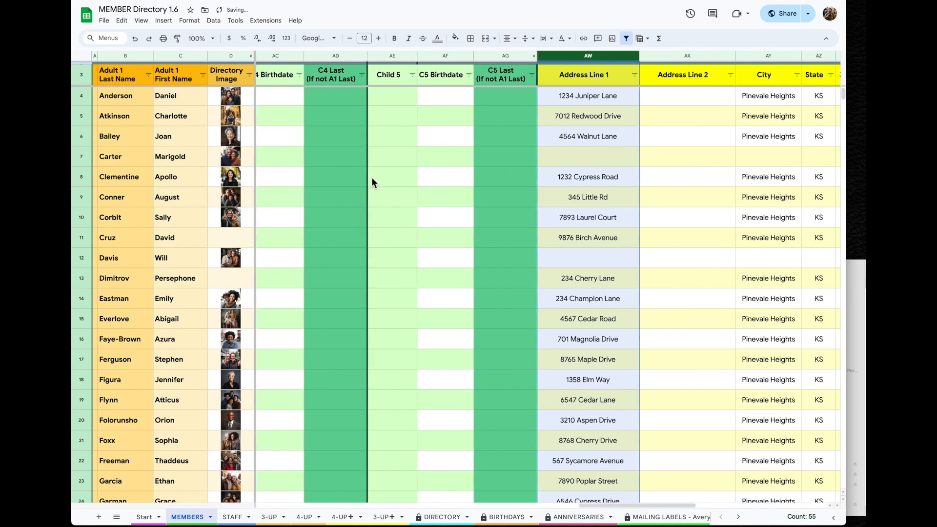
pyautogui.hscroll(-1, 372, 182)
pyautogui.click(764, 168)
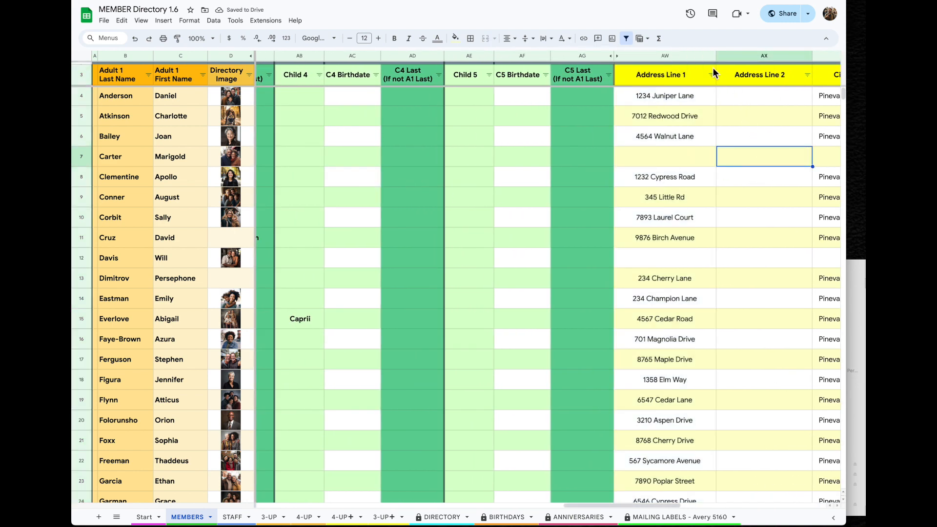
pyautogui.click(588, 56)
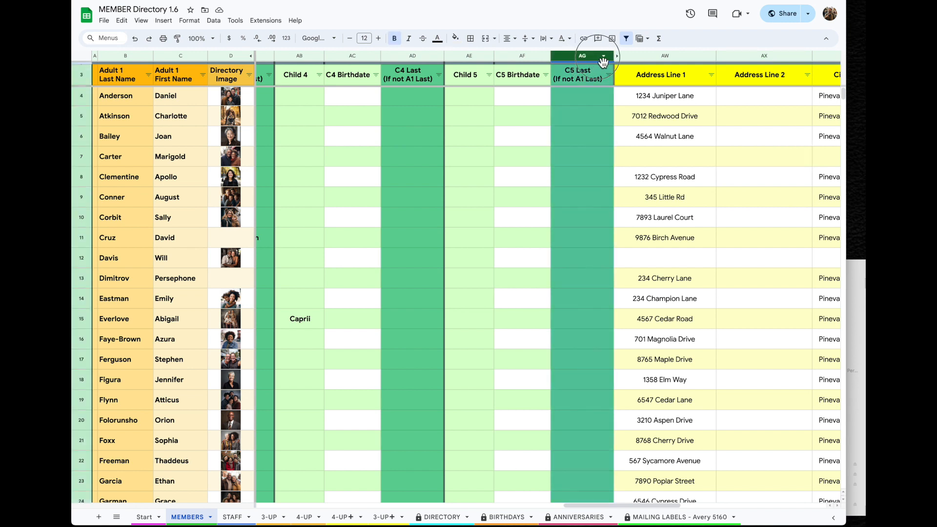
pyautogui.keyDown('shift'); pyautogui.click(635, 57); pyautogui.keyUp('shift')
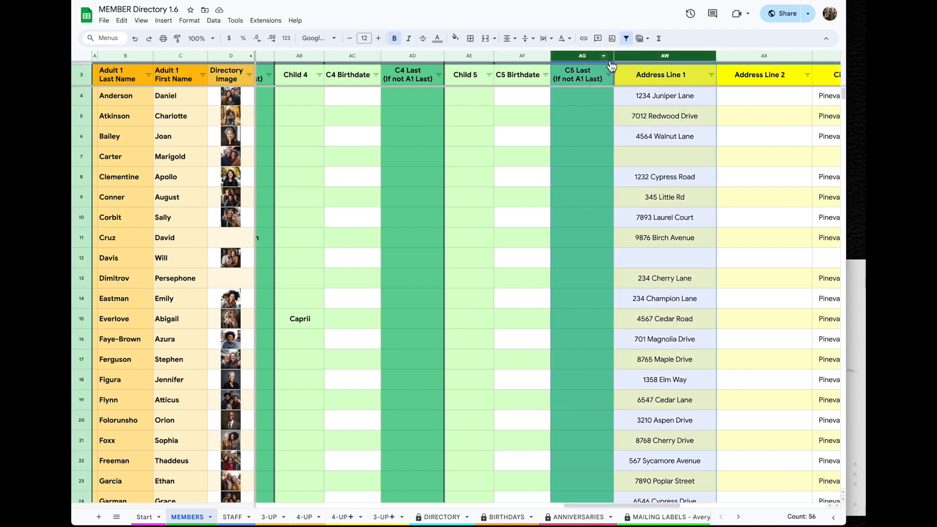
pyautogui.rightClick(588, 60)
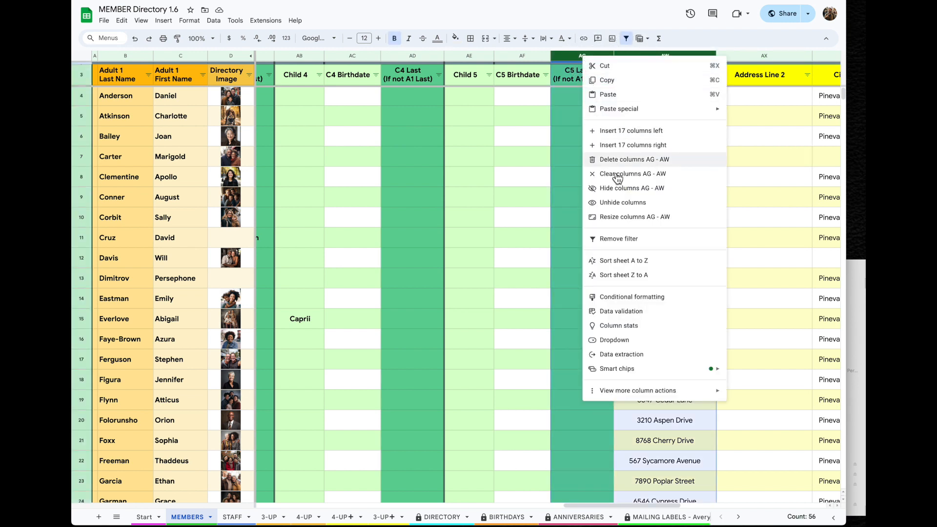
pyautogui.click(657, 205)
pyautogui.hscroll(10, 673, 196)
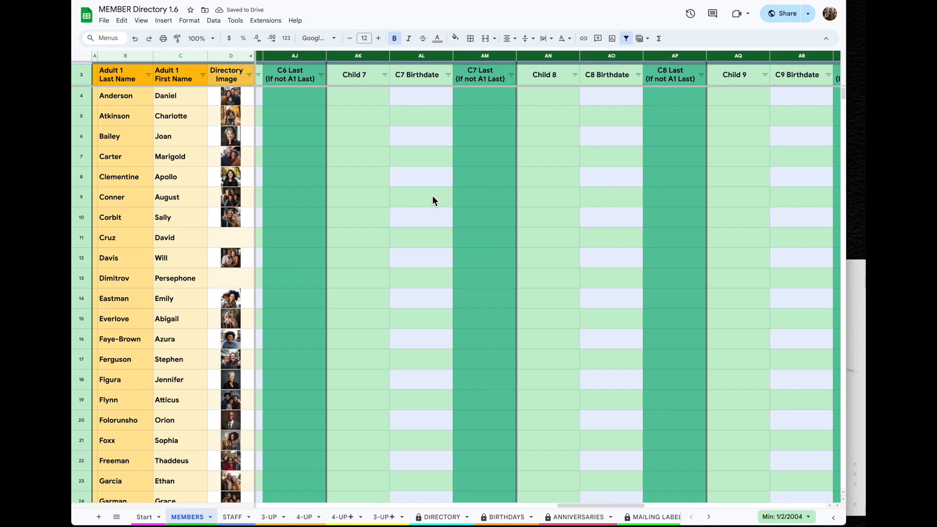
# Select MEMBERS rows 4–81 and clear them with Clear rows 4 - 81
pyautogui.hscroll(-10, 432, 196)
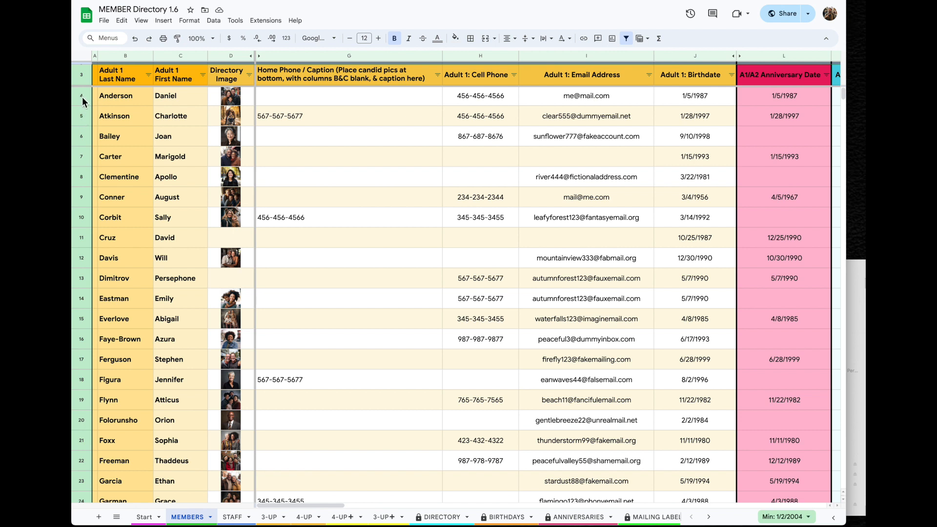
pyautogui.moveTo(82, 97); pyautogui.dragTo(84, 526)
pyautogui.scroll(-10, 458, 292)
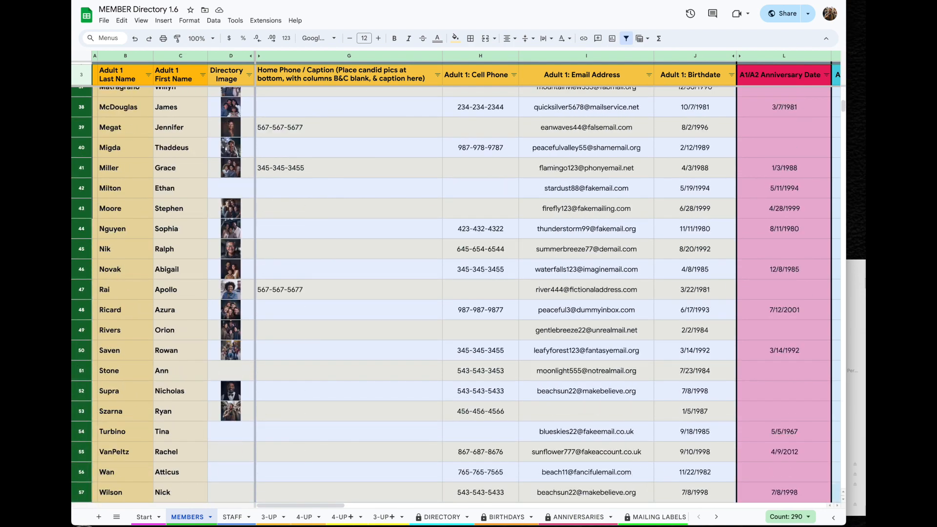
pyautogui.moveTo(93, 522); pyautogui.dragTo(84, 250)
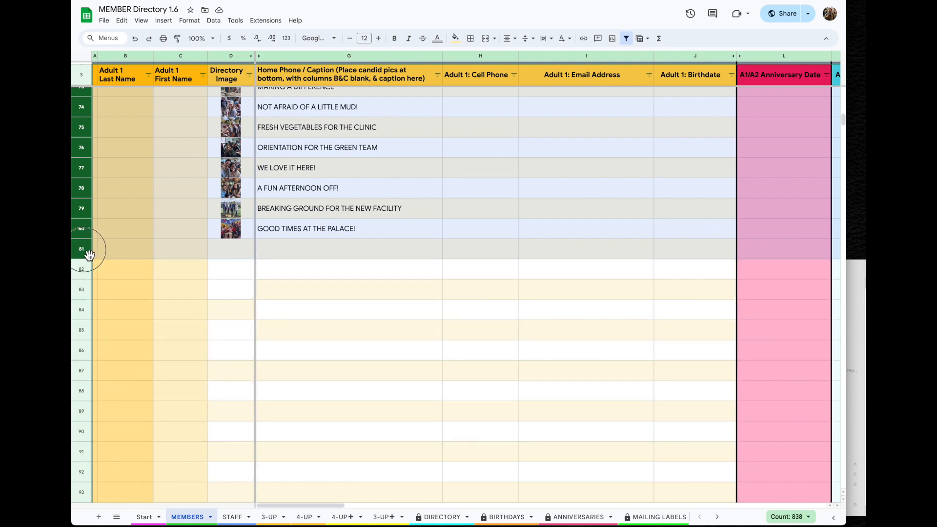
pyautogui.rightClick(86, 215)
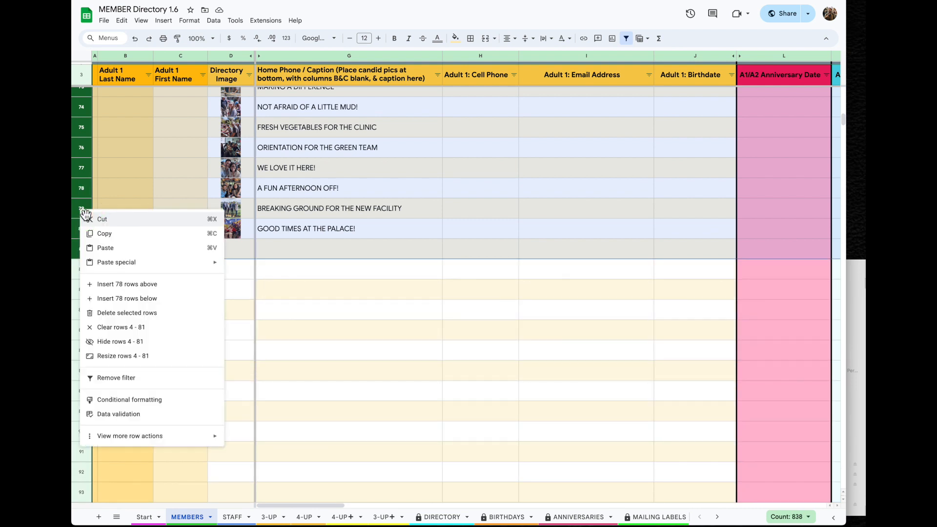
pyautogui.click(134, 328)
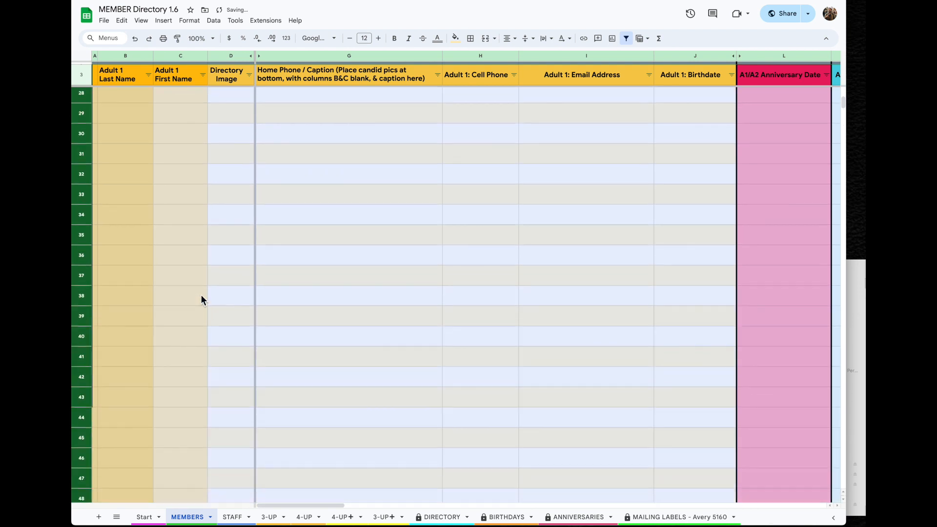
pyautogui.click(232, 516)
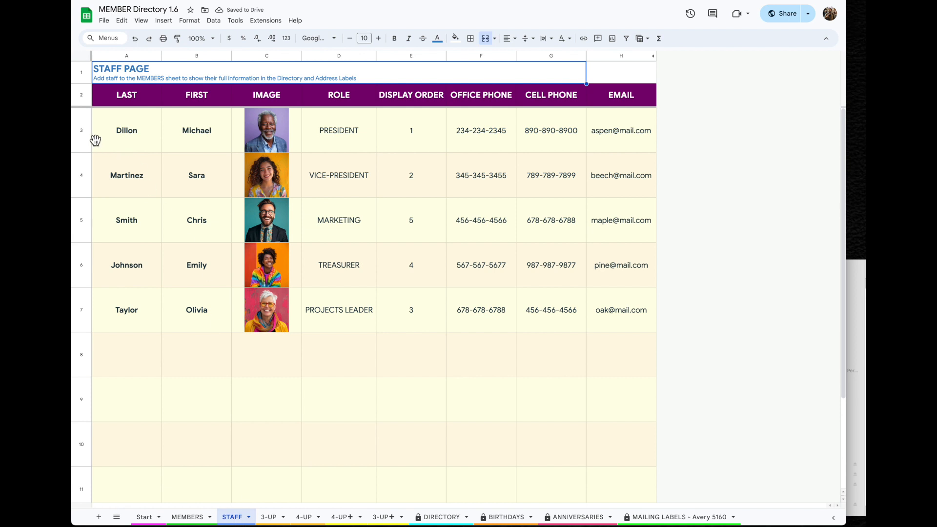
# Clear STAFF rows 3–7 with Clear rows 3 - 7, then go to the 3-UP sheet
pyautogui.moveTo(83, 130); pyautogui.dragTo(86, 314)
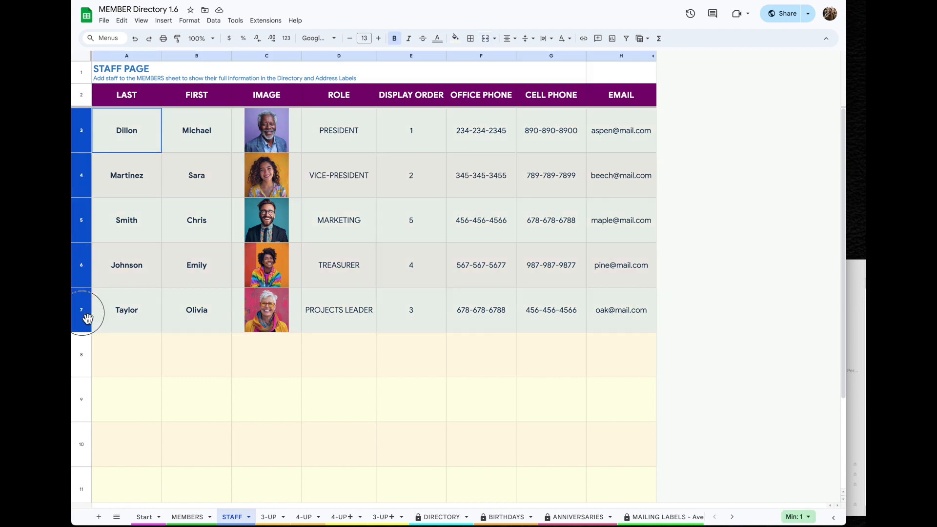
pyautogui.rightClick(90, 268)
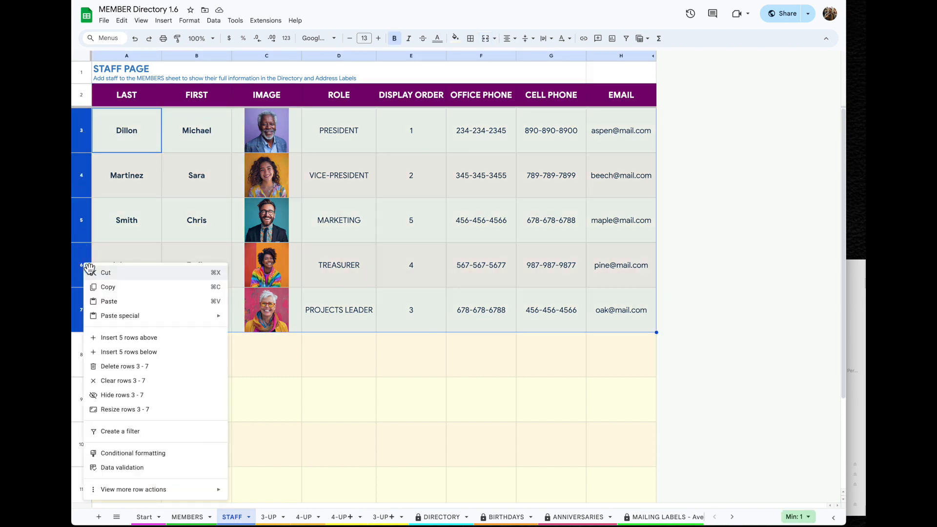
pyautogui.click(125, 389)
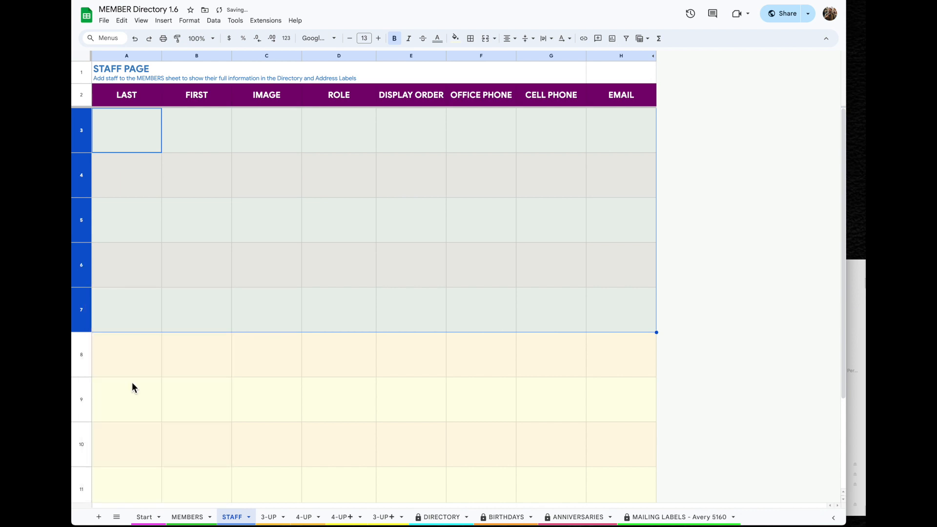
pyautogui.click(273, 517)
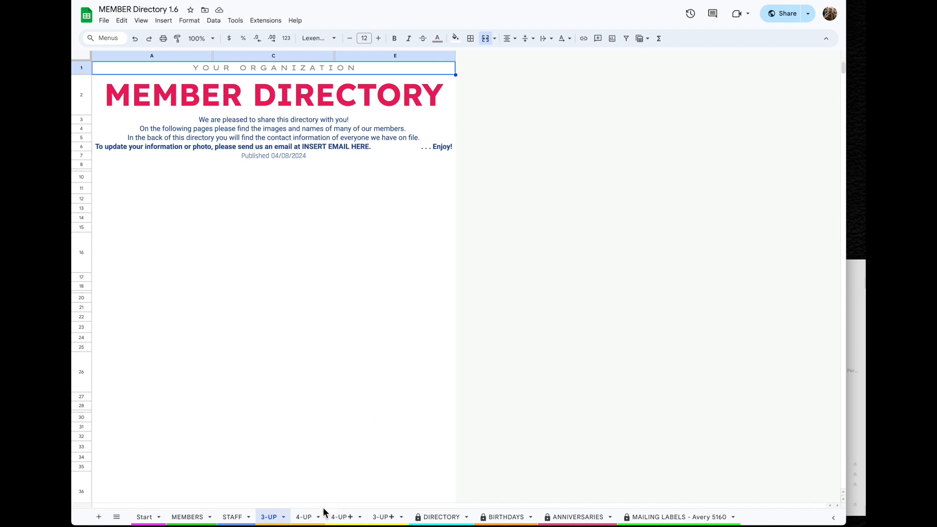
# Glance at the 4-UP and DIRECTORY sheets, then return to the emptied MEMBERS sheet
pyautogui.click(305, 517)
pyautogui.click(445, 518)
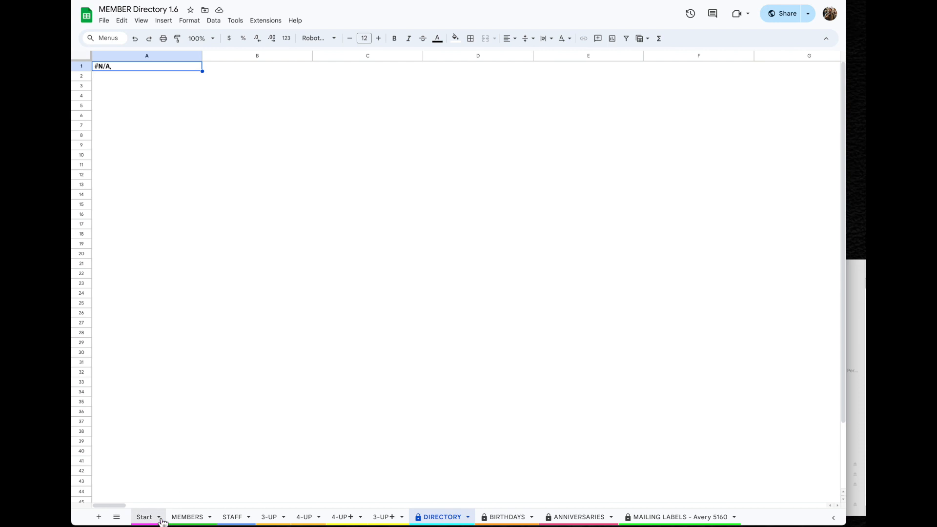
pyautogui.click(191, 518)
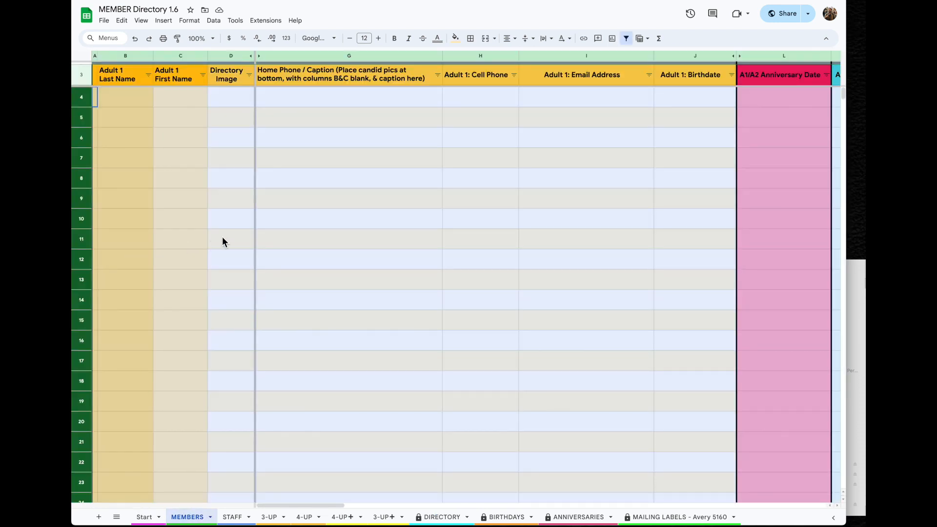
# Enter the first member's last name in B4 and first name in C4
pyautogui.click(133, 103)
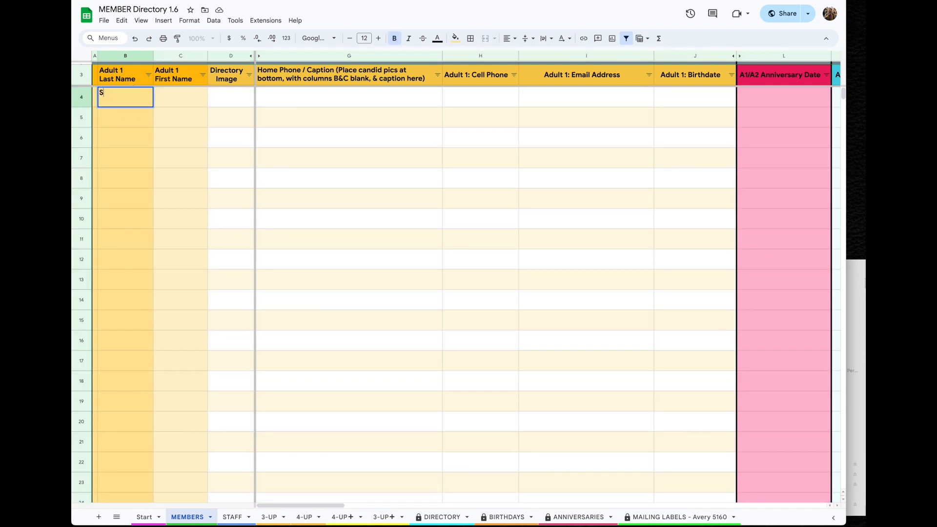
pyautogui.press('Tab')
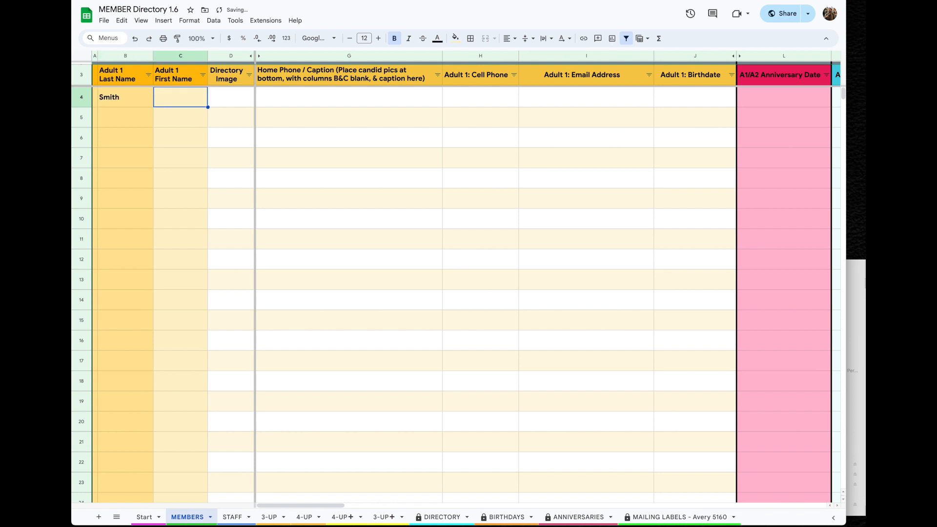
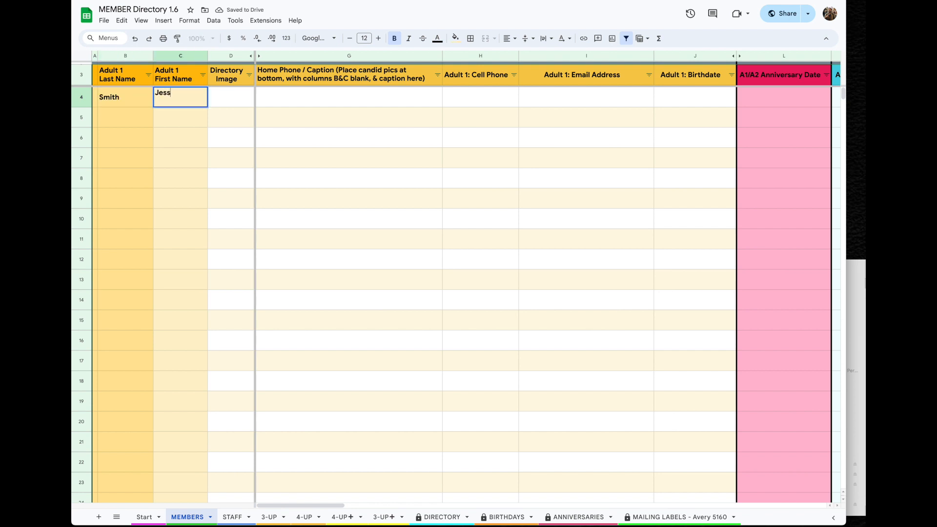
pyautogui.press('Tab')
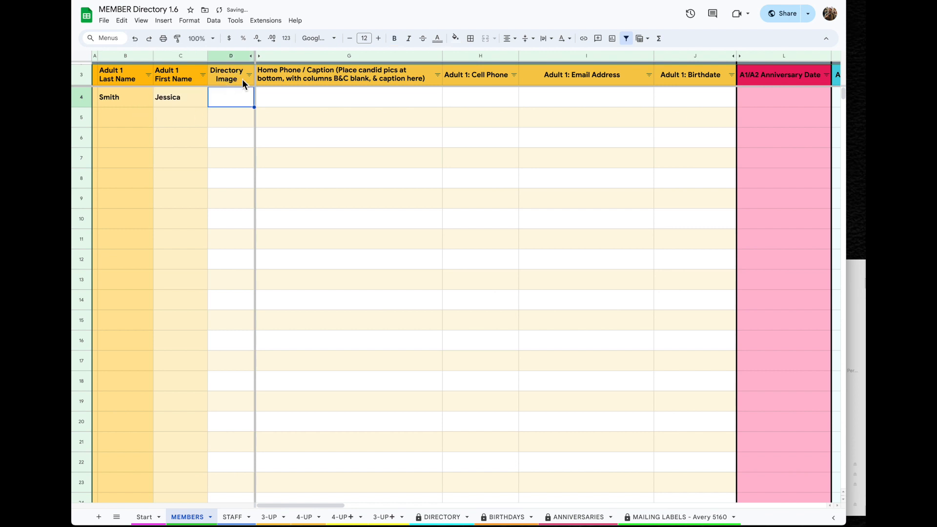
# Upload the member's photo into cell D4 via Insert > Image > Insert image in cell
pyautogui.click(176, 29)
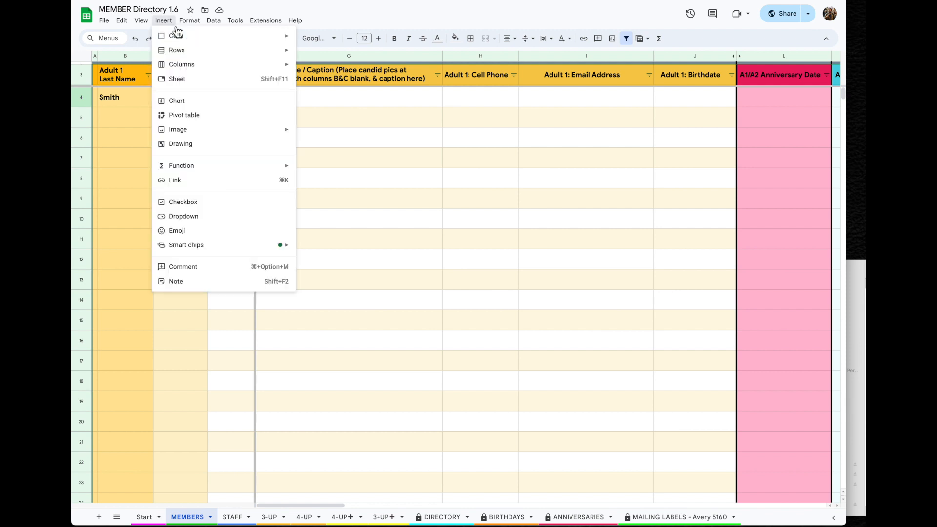
pyautogui.moveTo(180, 134)
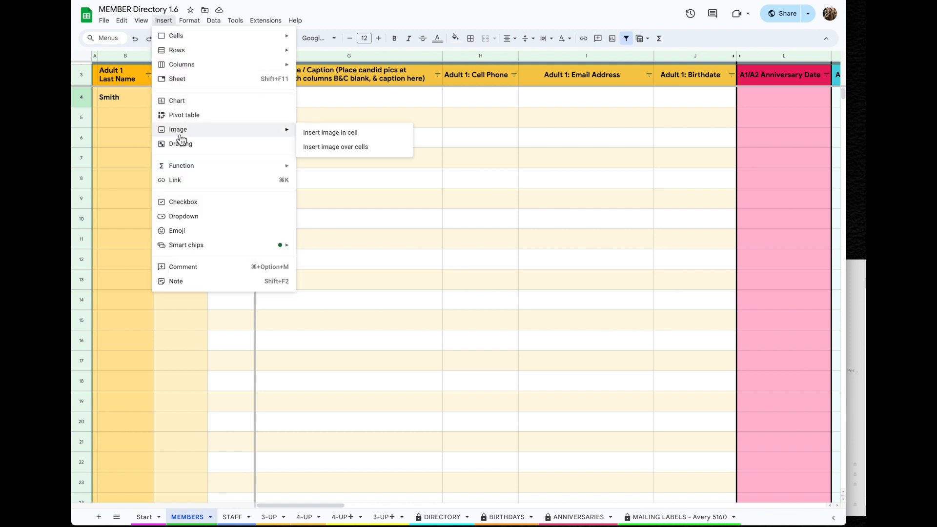
pyautogui.click(358, 139)
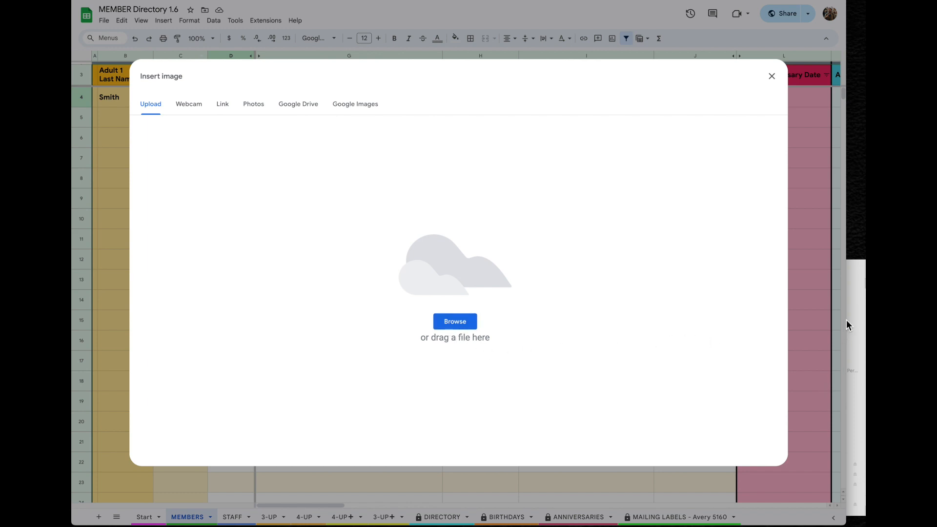
pyautogui.click(862, 265)
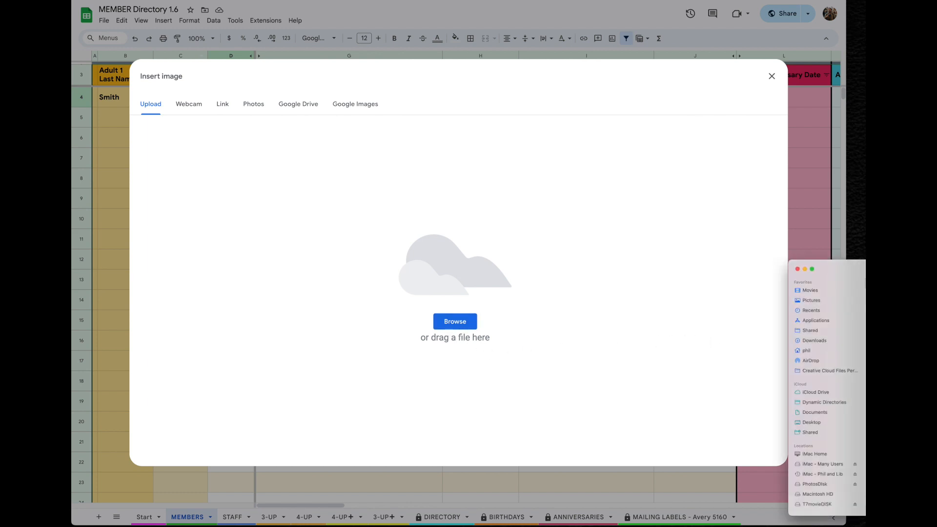
pyautogui.moveTo(858, 303); pyautogui.dragTo(502, 285)
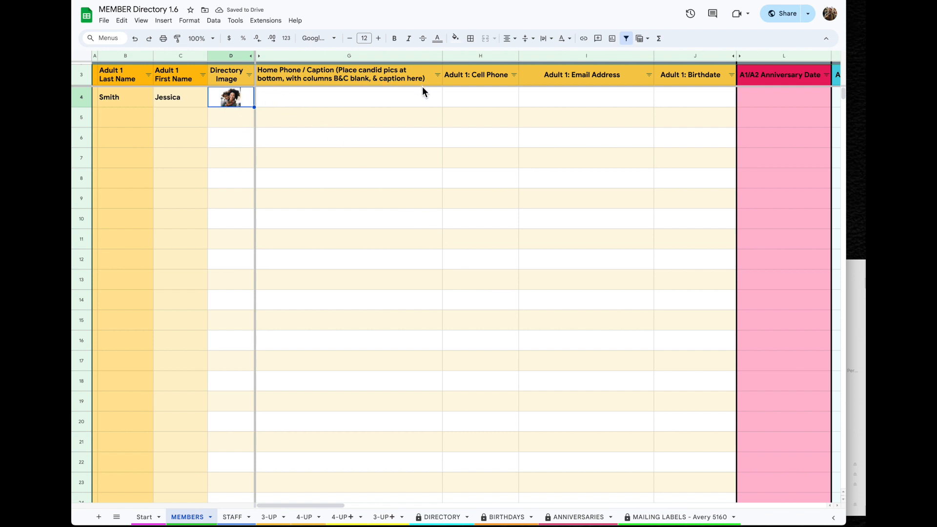
# Enter the member's cell phone, e-mail address and birthdate in H4 through J4
pyautogui.click(482, 100)
pyautogui.write('2334')
pyautogui.write('-567-8901')
pyautogui.press('Tab')
pyautogui.write('test@email.com')
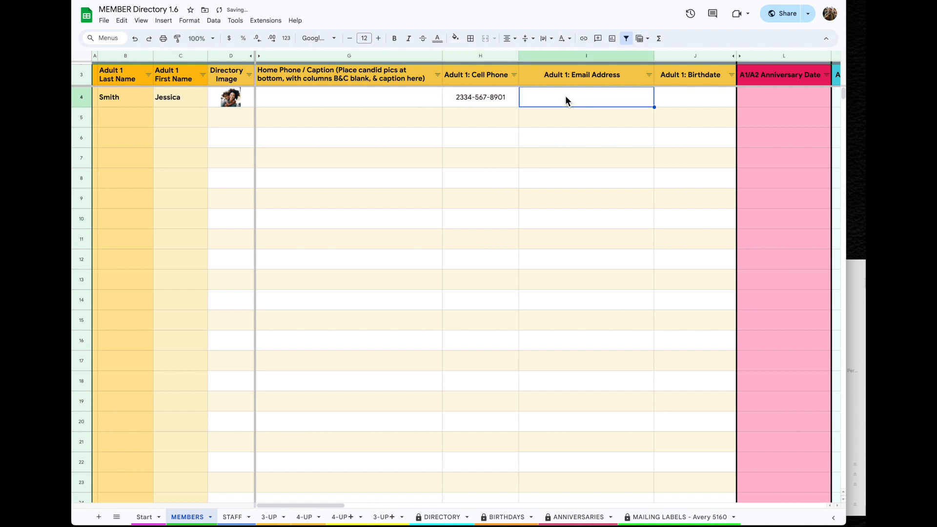
pyautogui.press('Tab')
pyautogui.write('5/12/74')
pyautogui.press('Return')
# Add the child's first name, birthdate and last name in row 4's child columns
pyautogui.hscroll(4, 608, 126)
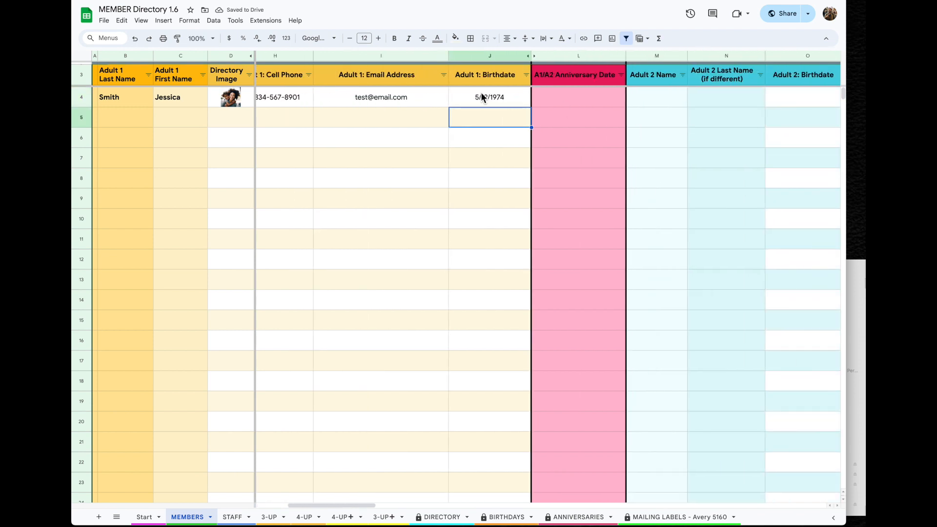
pyautogui.hscroll(13, 664, 104)
pyautogui.click(416, 101)
pyautogui.press('Tab')
pyautogui.write('1/1/2014')
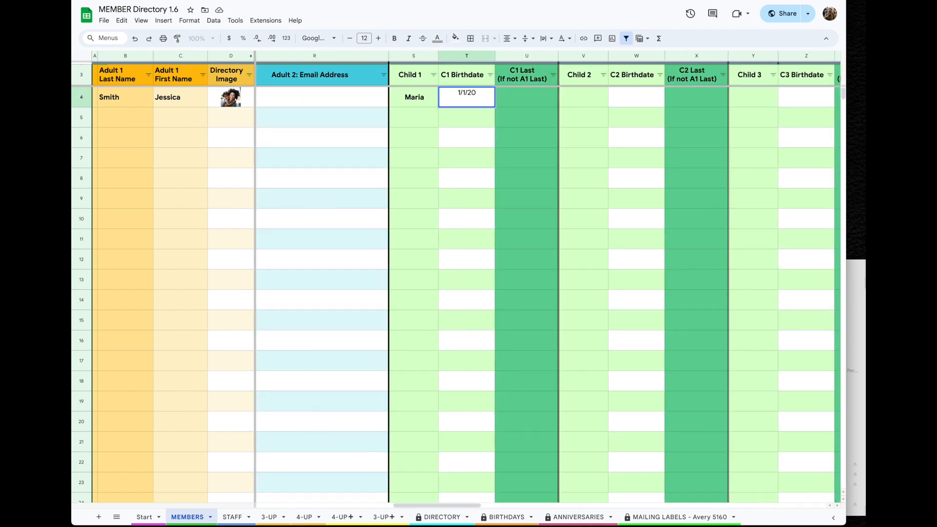
pyautogui.click(526, 101)
pyautogui.press('Return')
pyautogui.hscroll(20, 672, 104)
pyautogui.hscroll(-3, 670, 101)
# Fill in the street, city, state and ZIP, plus the note 'Friends of the organization'
pyautogui.click(382, 97)
pyautogui.write('123 Pine St')
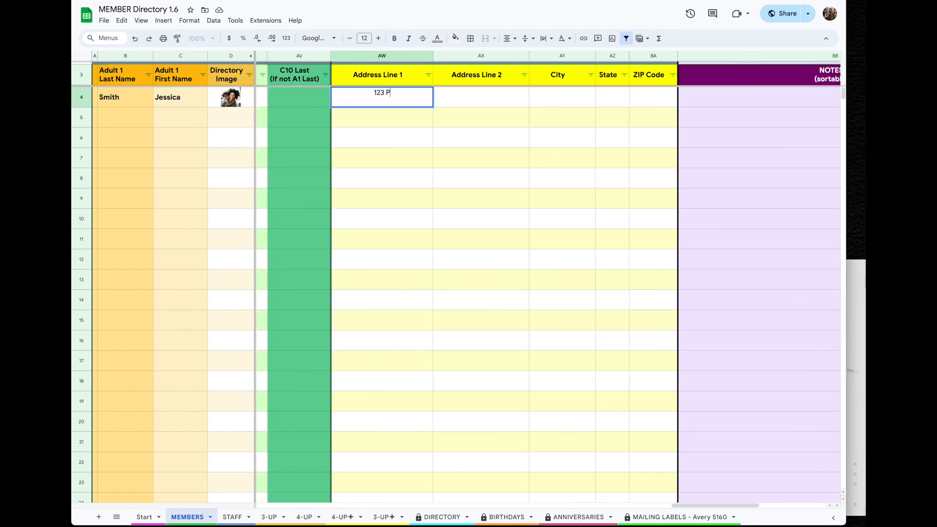
pyautogui.press('Tab')
pyautogui.press('Tab')
pyautogui.write('Wilmington')
pyautogui.press('Tab')
pyautogui.write('IL')
pyautogui.press('Tab')
pyautogui.write('33333')
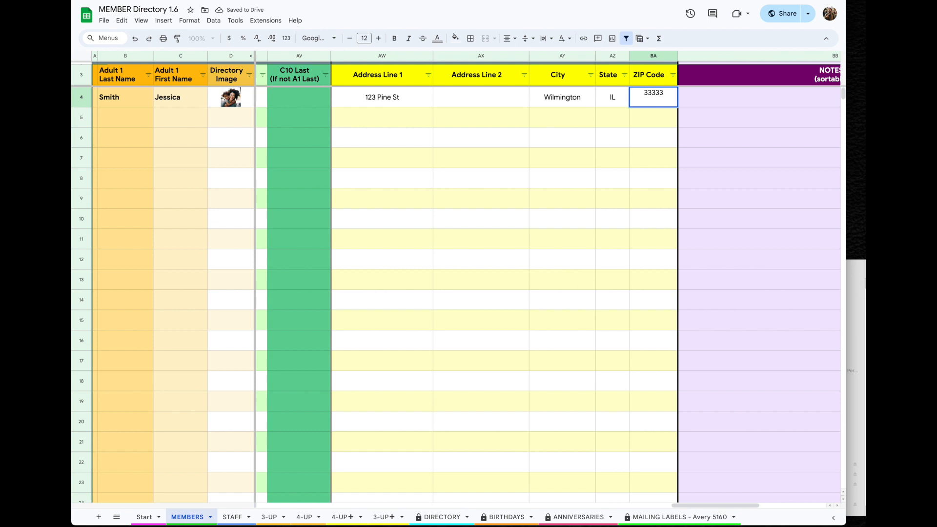
pyautogui.press('Tab')
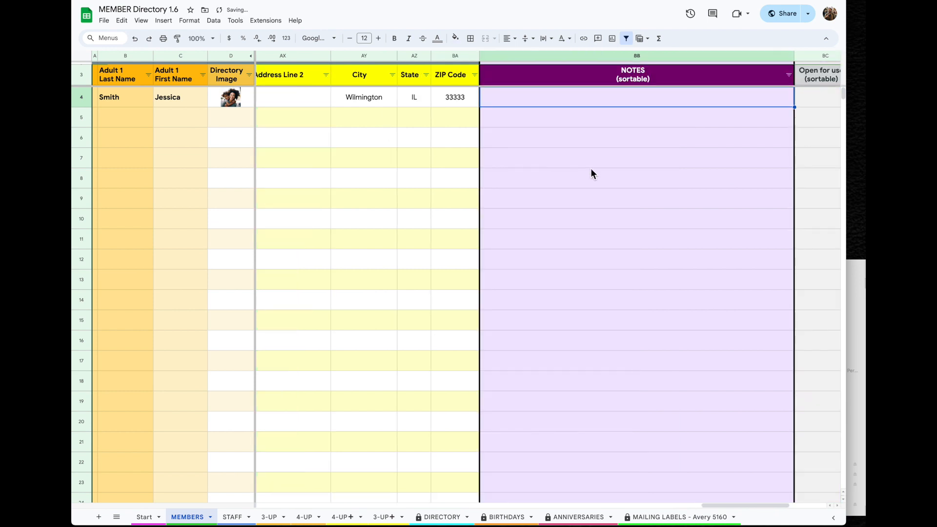
pyautogui.write('Friends ')
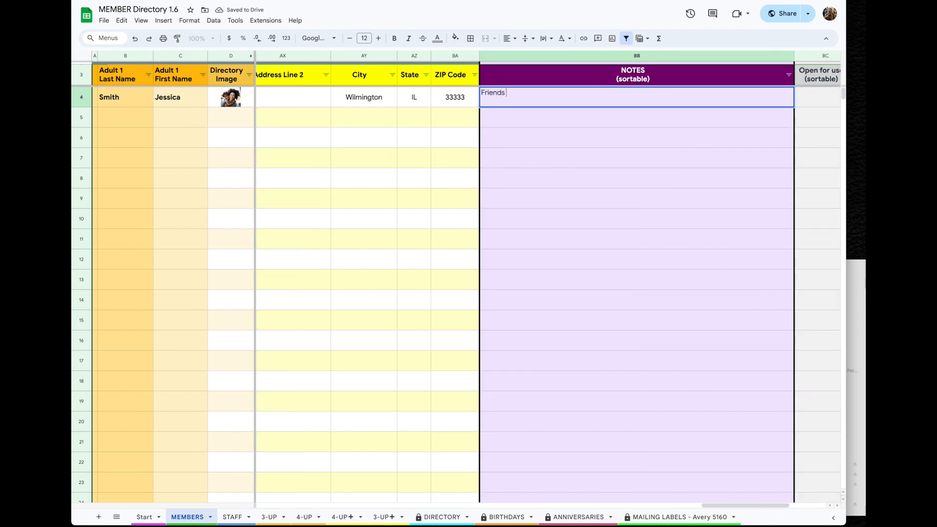
pyautogui.write('of the organization')
pyautogui.press('Return')
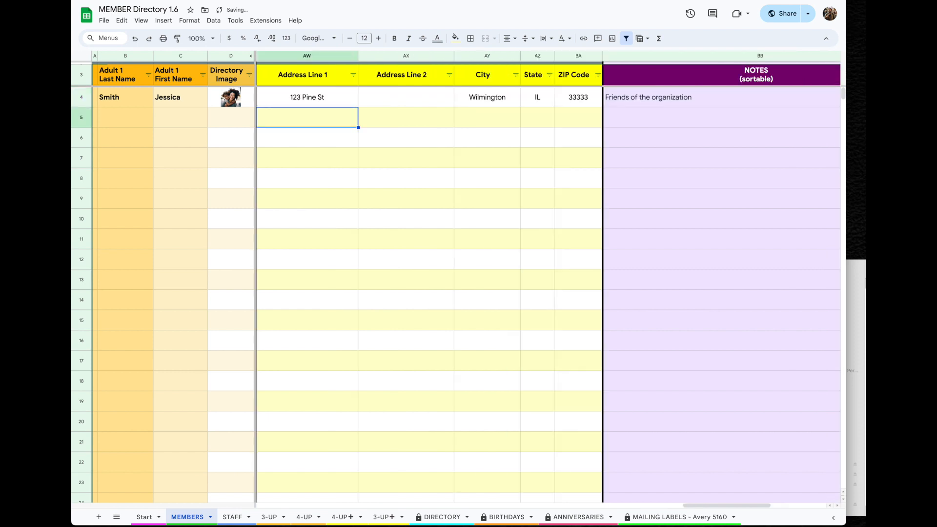
pyautogui.hscroll(6, 815, 162)
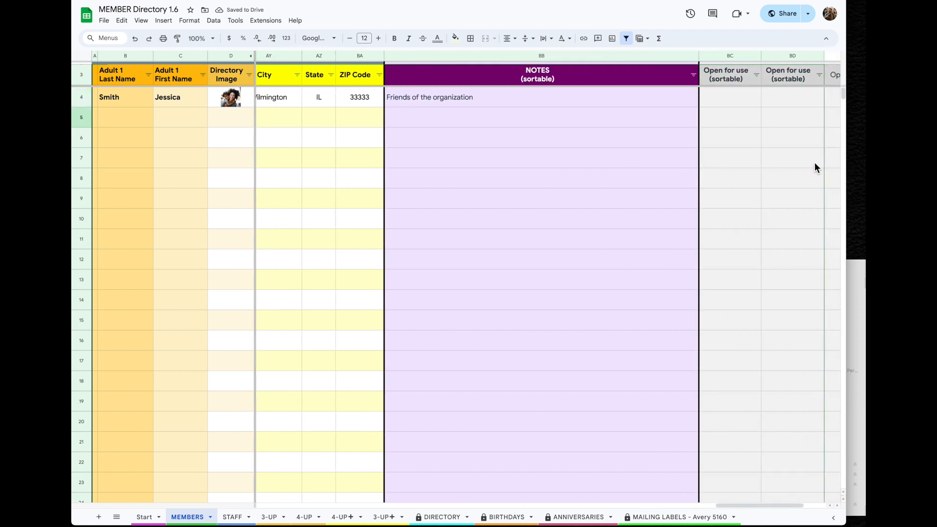
pyautogui.hscroll(2, 815, 163)
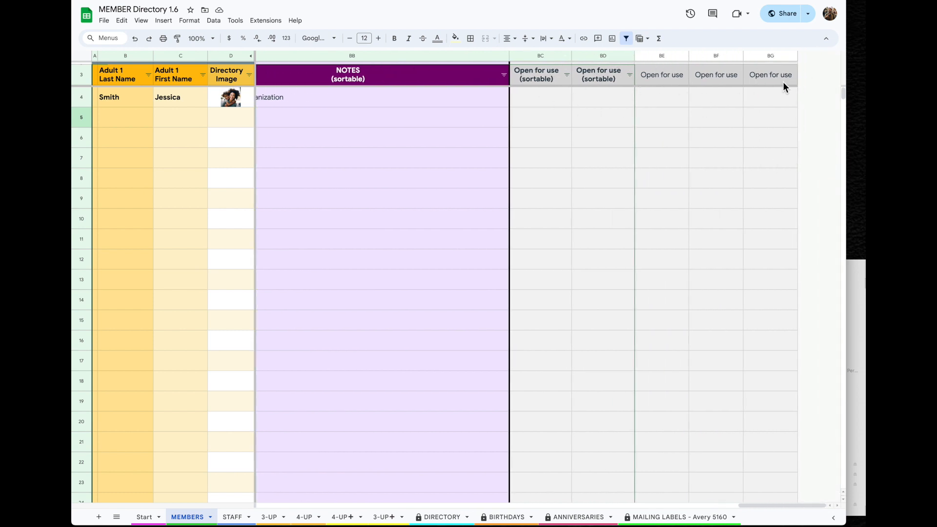
# After a look at the 3-UP sheet, shorten the first member's first name in C4 to its nickname
pyautogui.click(277, 518)
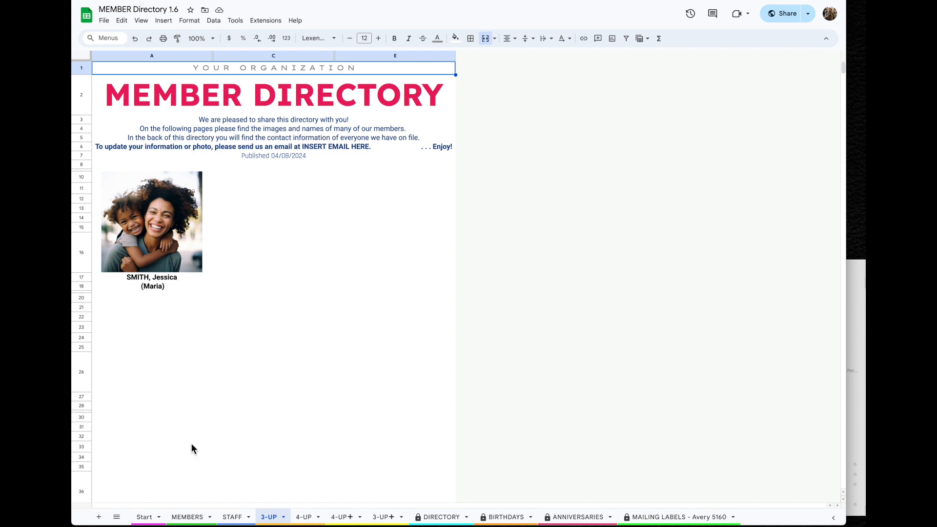
pyautogui.click(188, 518)
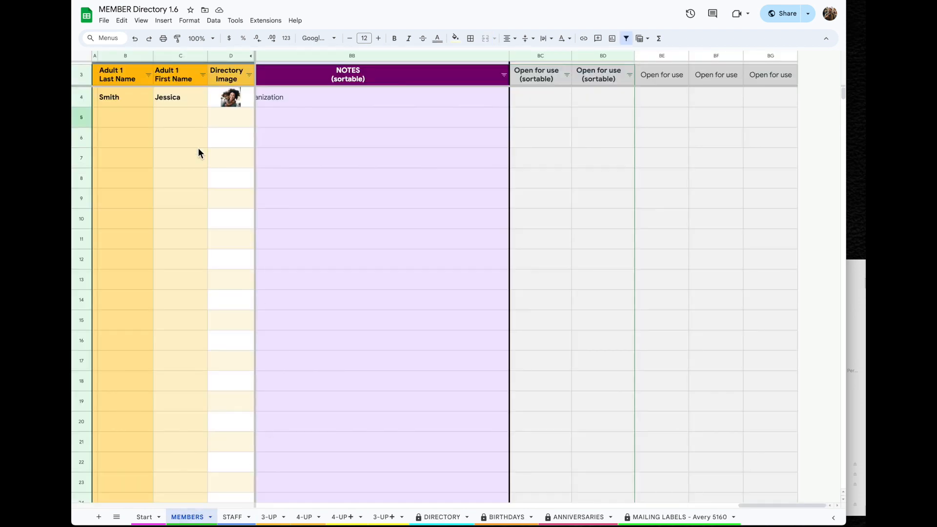
pyautogui.click(174, 98)
pyautogui.doubleClick(196, 99)
pyautogui.press('BackSpace')
pyautogui.press('BackSpace')
pyautogui.press('BackSpace')
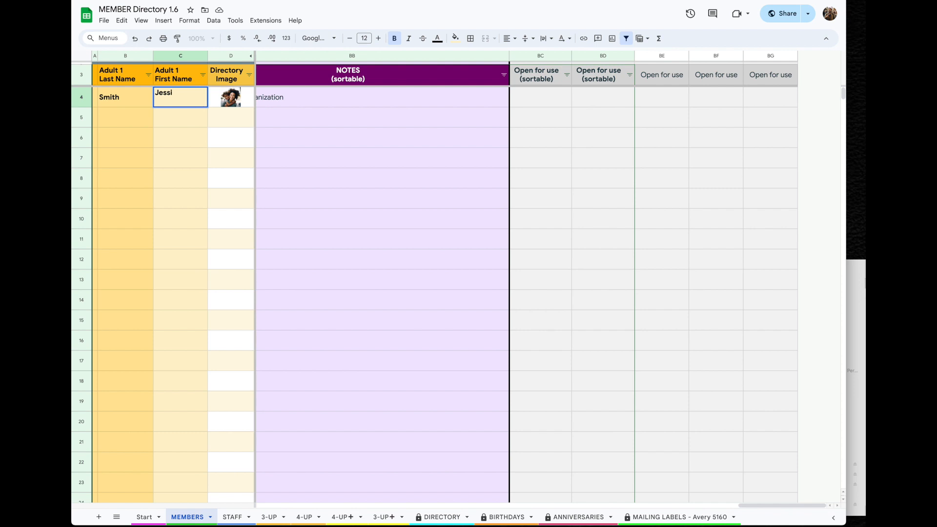
pyautogui.press('Return')
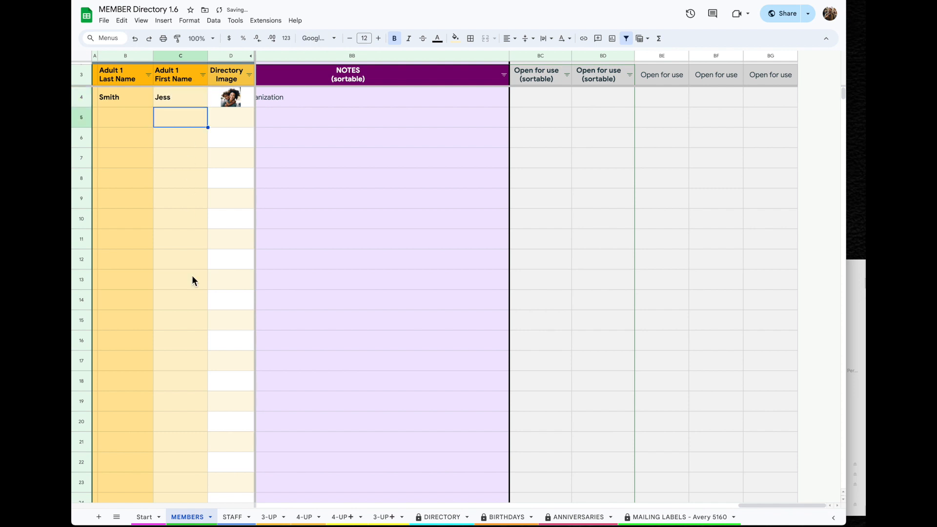
# Check the shortened name on the 3-UP, anniversaries and mailing labels sheets, then return to MEMBERS
pyautogui.click(269, 517)
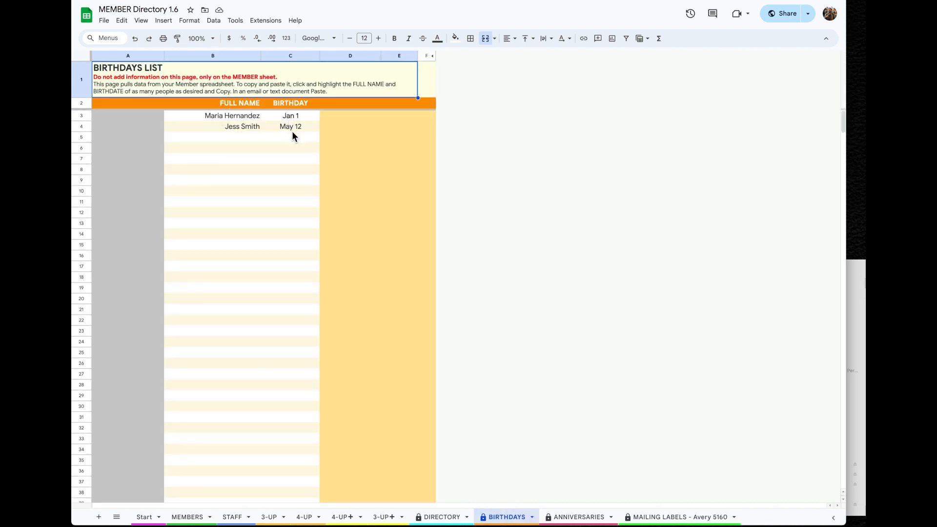
pyautogui.click(580, 516)
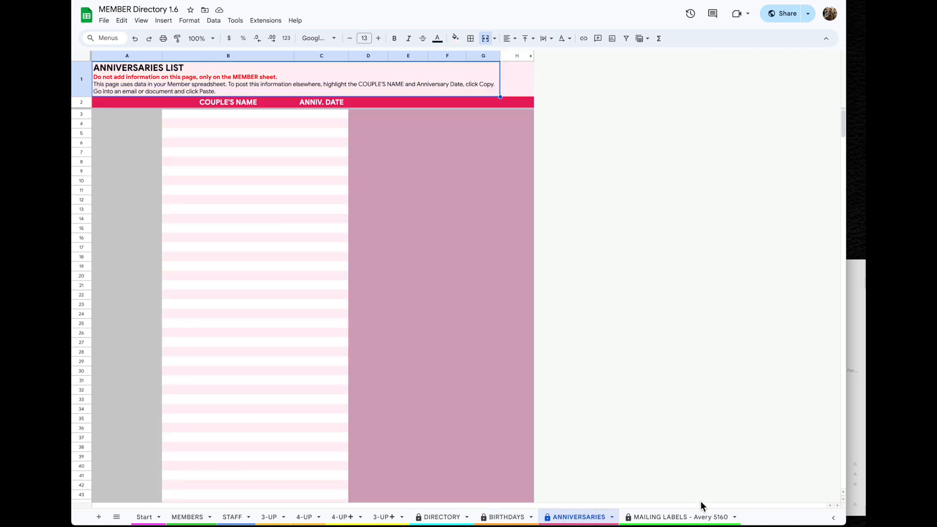
pyautogui.click(697, 518)
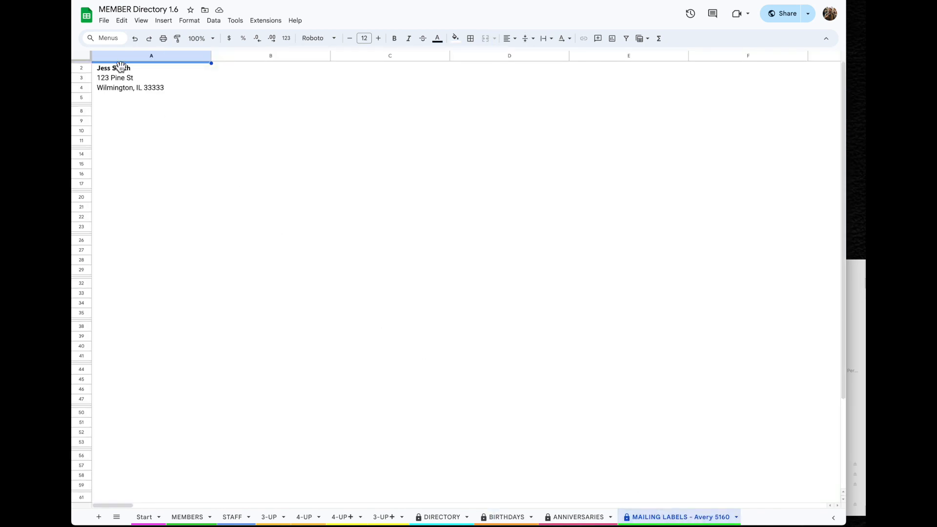
pyautogui.click(188, 518)
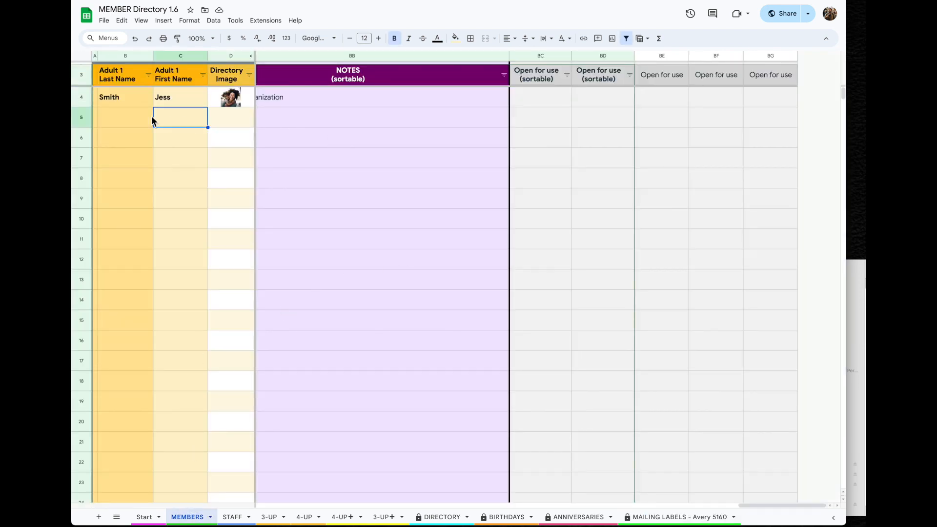
# Enter the new member's last and first name in row 5 and insert the couple's photo in-cell
pyautogui.click(125, 118)
pyautogui.press('Tab')
pyautogui.press('Tab')
pyautogui.click(164, 21)
pyautogui.click(342, 151)
pyautogui.moveTo(861, 342); pyautogui.dragTo(277, 292)
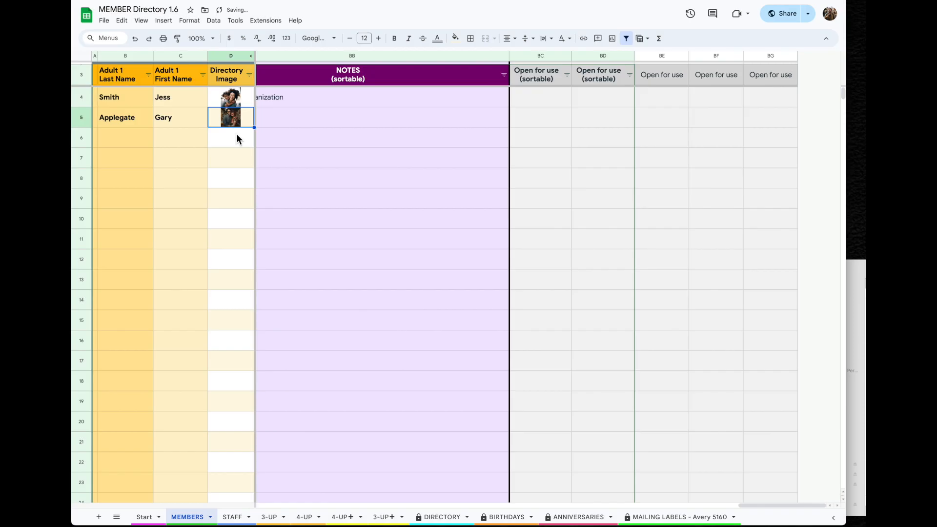
pyautogui.press('Tab')
# Fill in the couple's phone, email, spouse's name and the dates 2/2/2012 and 4/4/2000
pyautogui.write('456-456-4564')
pyautogui.press('Tab')
pyautogui.press('Tab')
pyautogui.press('Tab')
pyautogui.press('Tab')
pyautogui.write('2/2/2012')
pyautogui.press('Tab')
pyautogui.write('Teresa')
pyautogui.press('Tab')
pyautogui.write('Gabriel')
pyautogui.press('Tab')
pyautogui.write('4/4/2000')
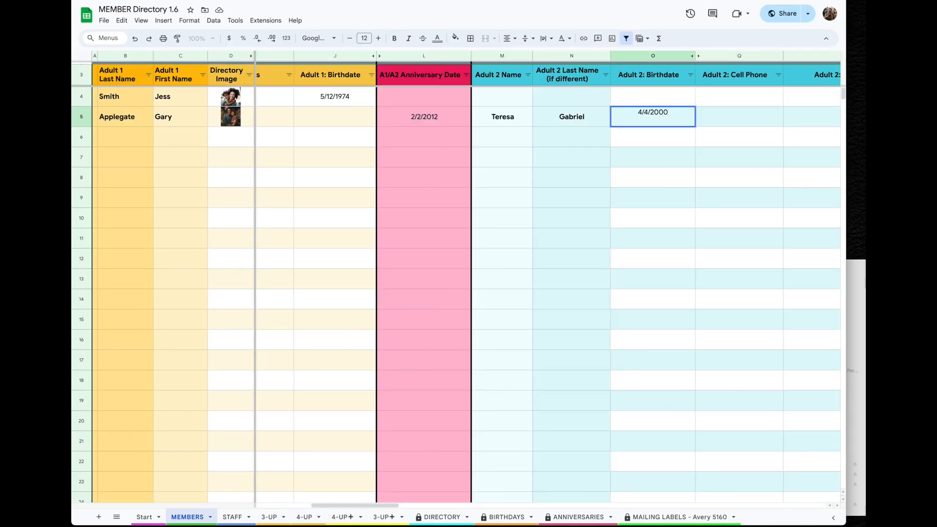
# Enter the couple's street, city, state and ZIP code, then view the 3-UP directory
pyautogui.click(485, 122)
pyautogui.write('456 Oak St')
pyautogui.press('Tab')
pyautogui.press('Tab')
pyautogui.write('Detroit')
pyautogui.press('Tab')
pyautogui.write('MI')
pyautogui.press('Tab')
pyautogui.write('44444')
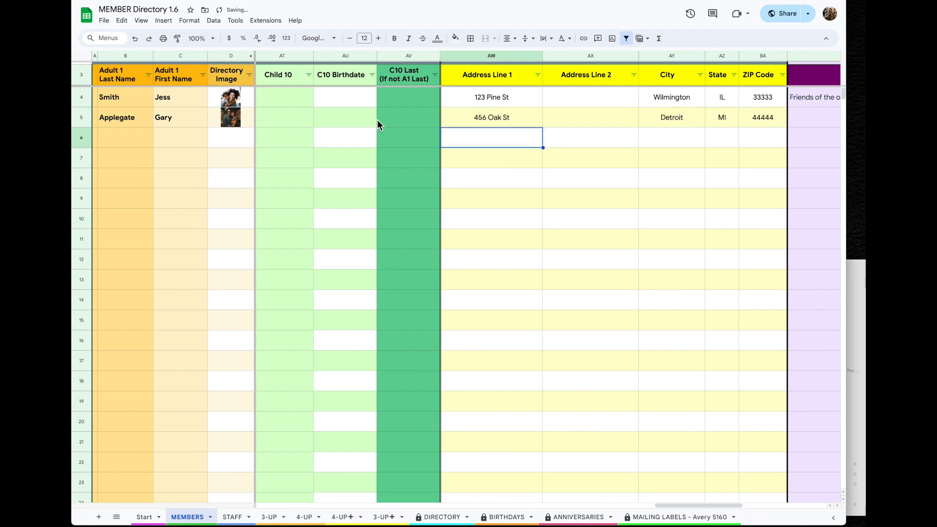
pyautogui.click(268, 517)
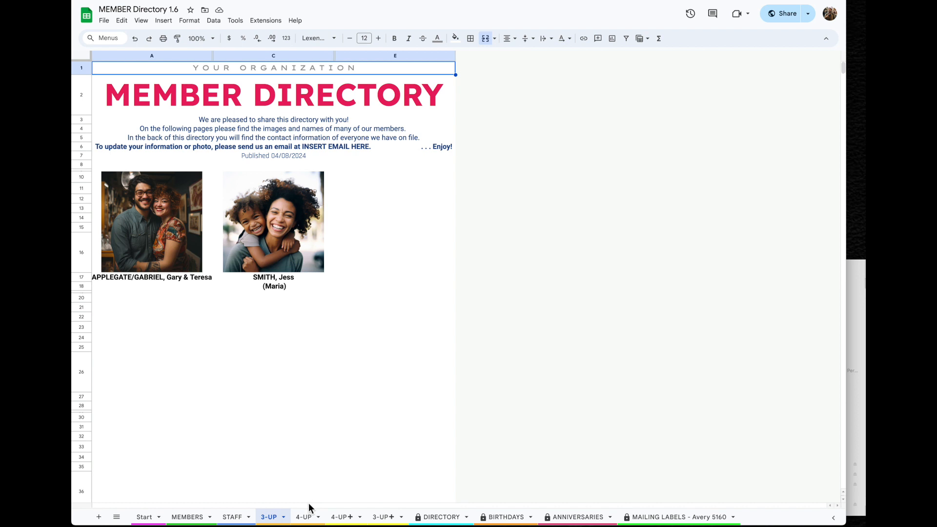
# Review the new couple on the 4-UP, DIRECTORY, BIRTHDAYS, ANNIVERSARIES and MAILING LABELS sheets, then return to MEMBERS
pyautogui.click(305, 517)
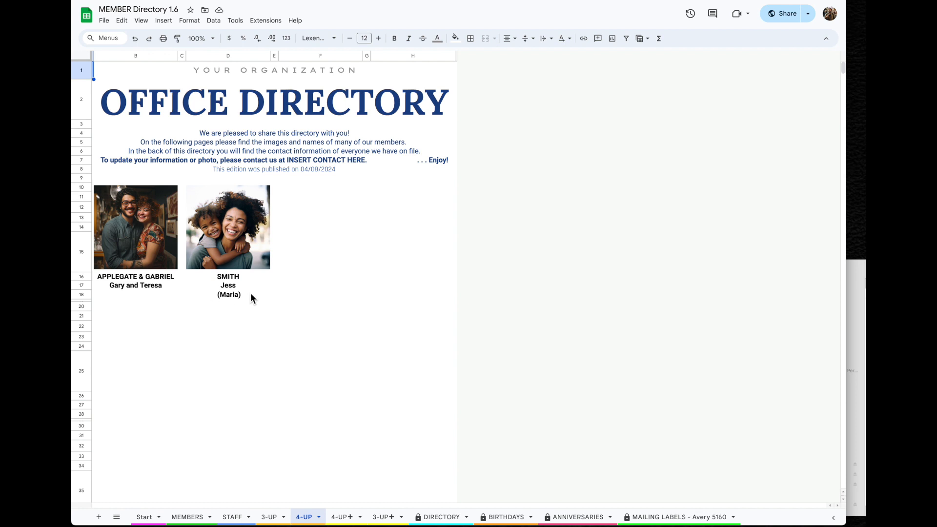
pyautogui.click(442, 517)
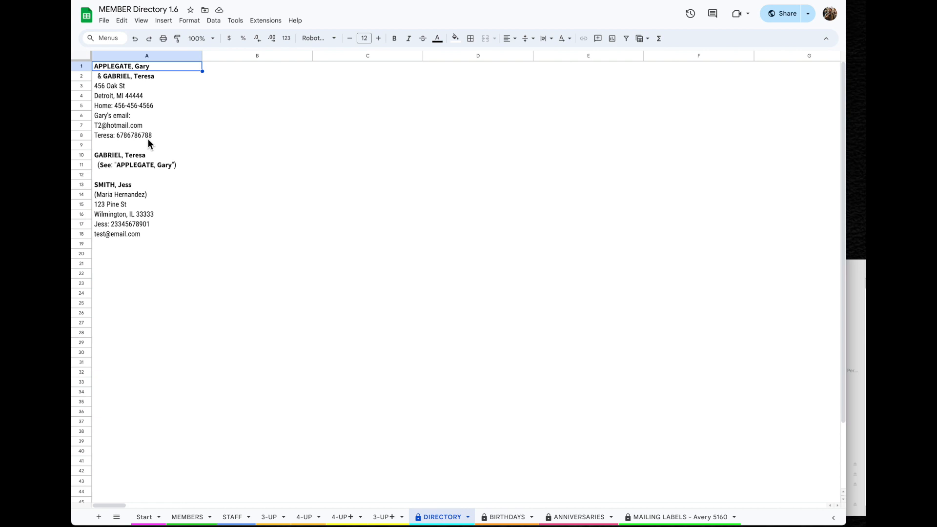
pyautogui.click(506, 517)
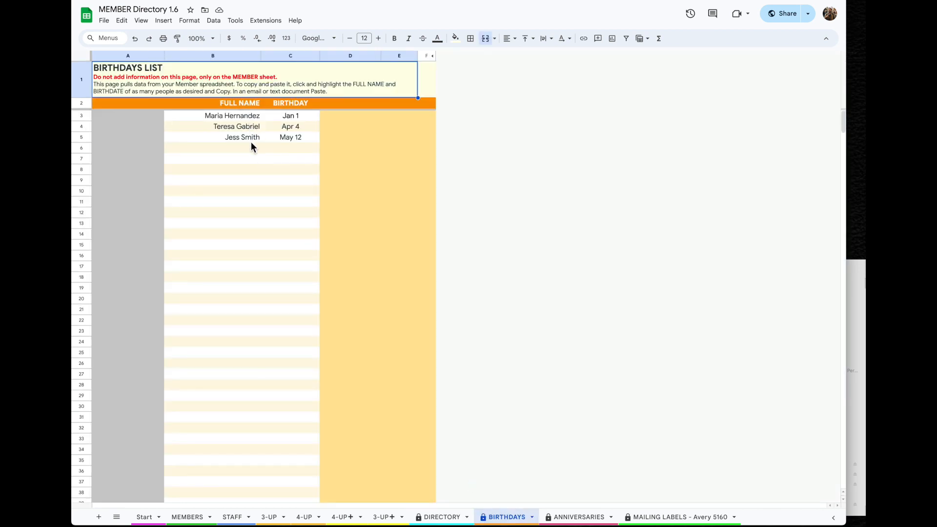
pyautogui.click(593, 519)
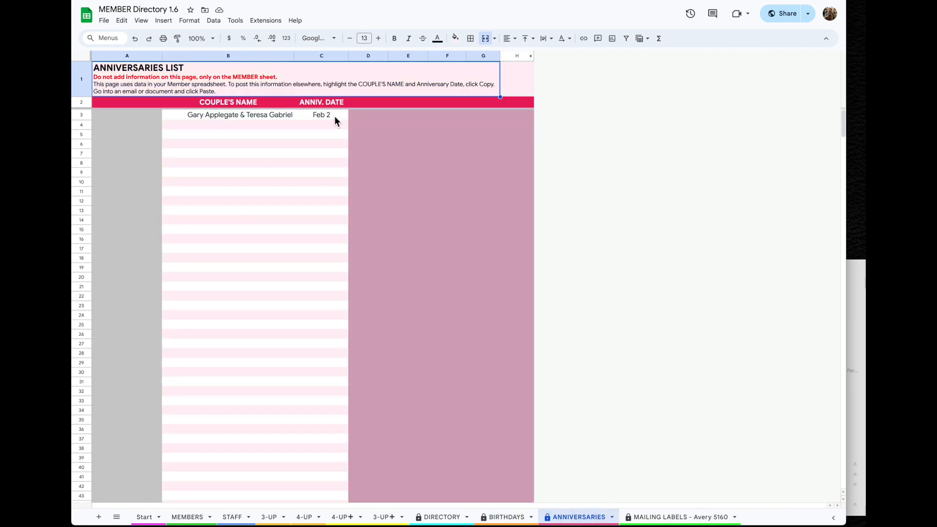
pyautogui.click(698, 517)
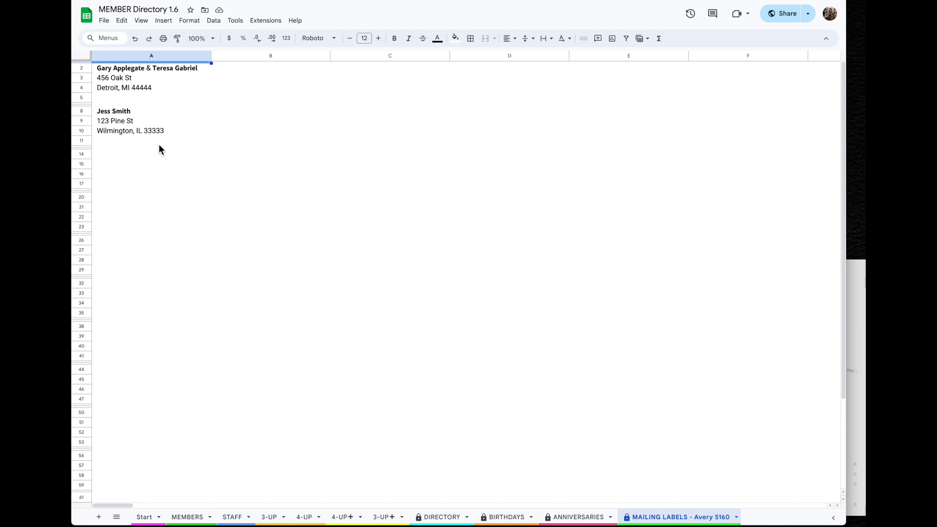
pyautogui.click(189, 517)
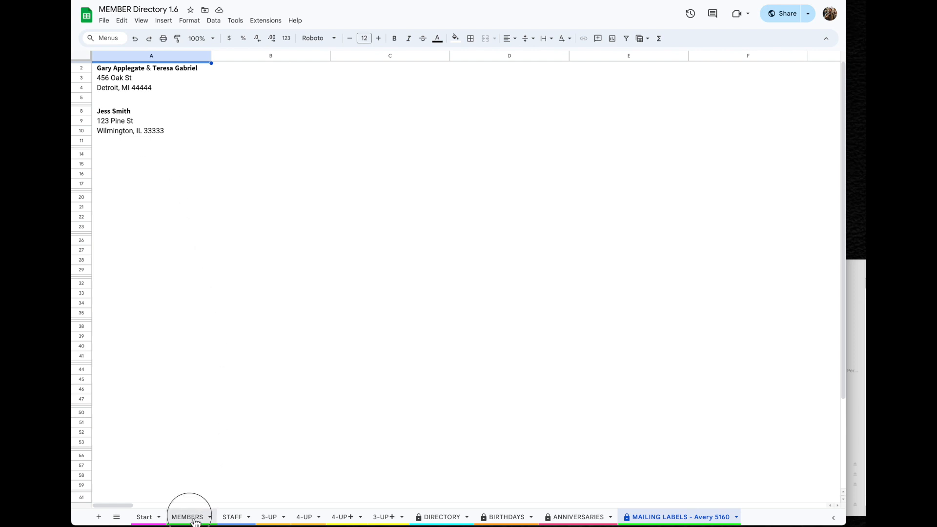
# Type 'Apartment #' into the Address Line 2 cell of row 5
pyautogui.click(576, 120)
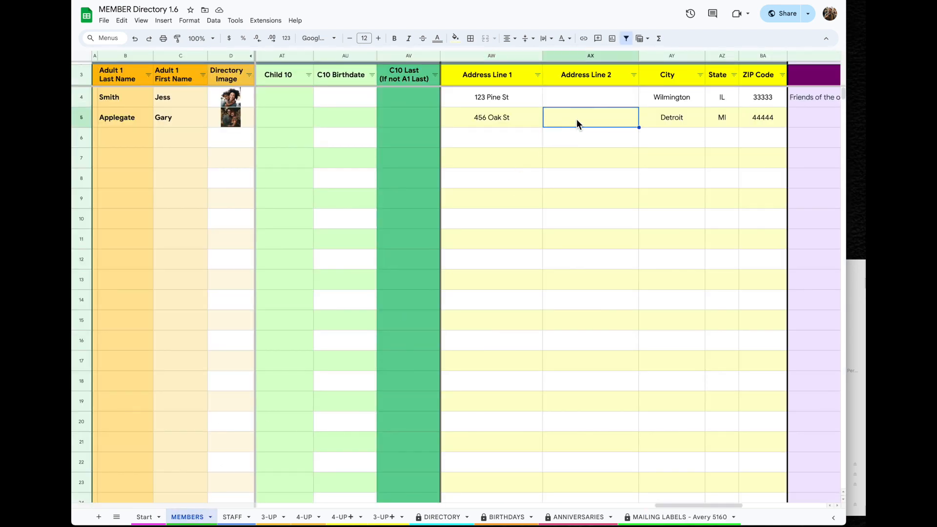
pyautogui.write('Apartment')
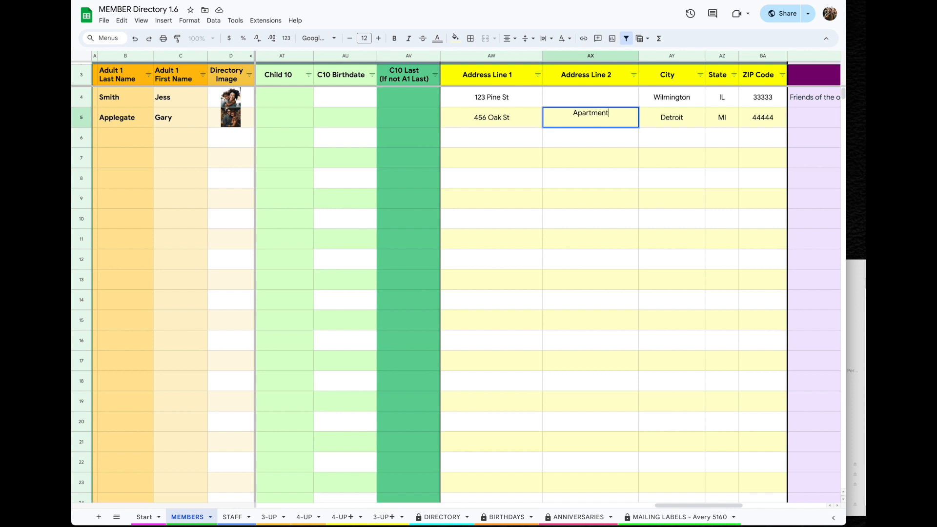
pyautogui.write(' #2')
# On the STAFF sheet, enter the staff member's last and first name and place their photo in C3
pyautogui.click(660, 519)
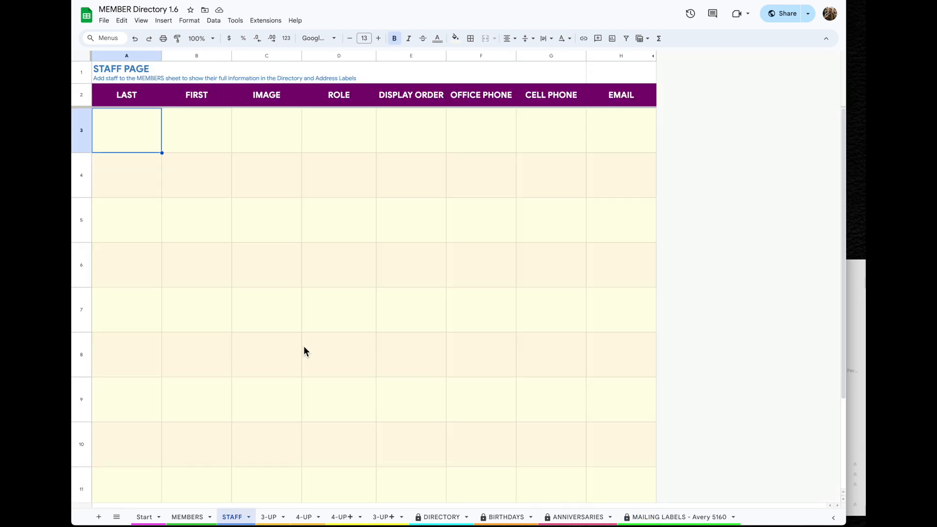
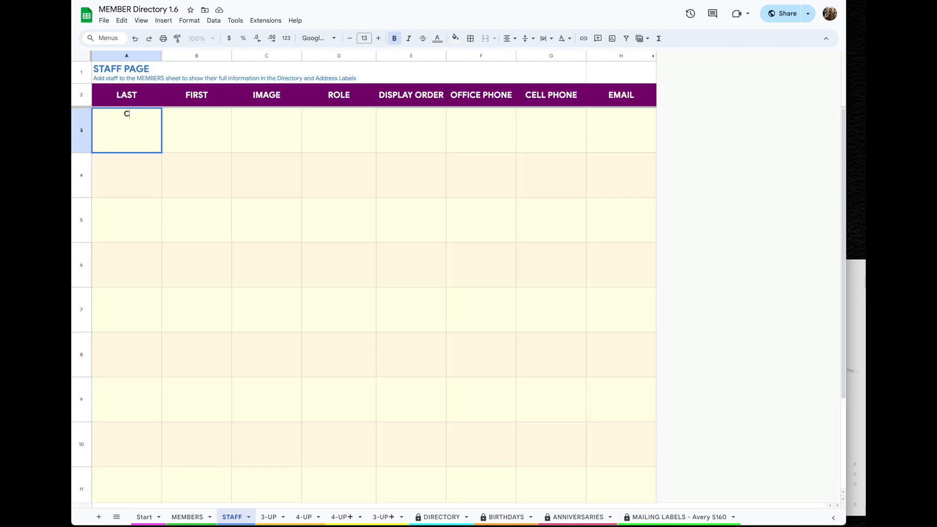
pyautogui.press('Tab')
pyautogui.press('Tab')
pyautogui.click(163, 20)
pyautogui.moveTo(181, 128)
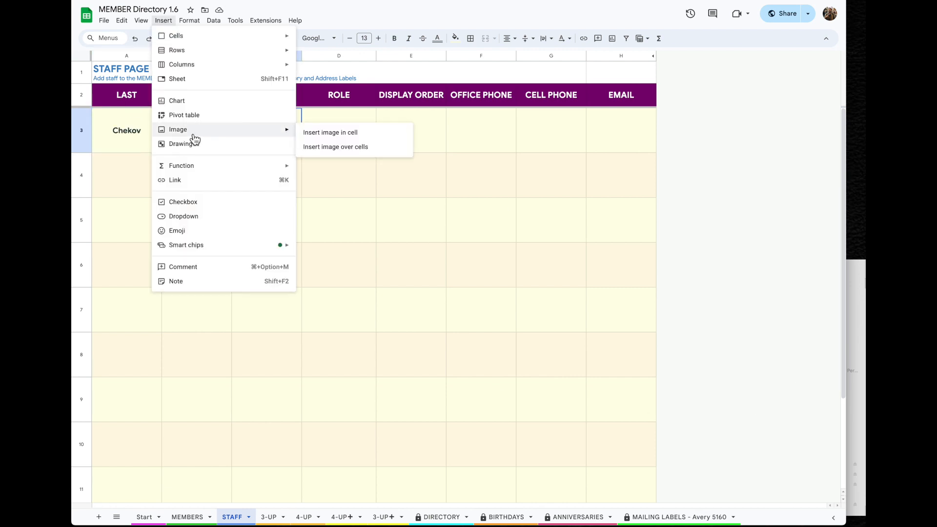
pyautogui.click(337, 131)
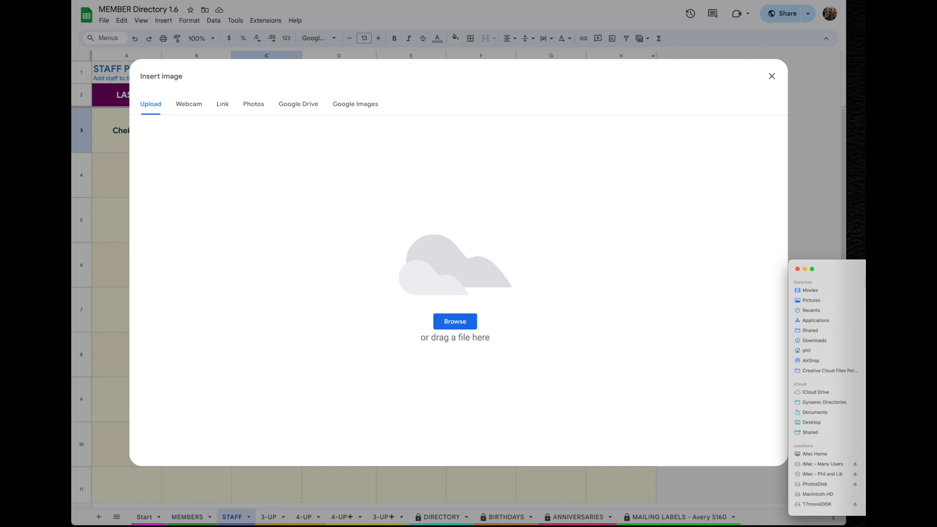
pyautogui.moveTo(861, 333); pyautogui.dragTo(575, 324)
pyautogui.click(340, 141)
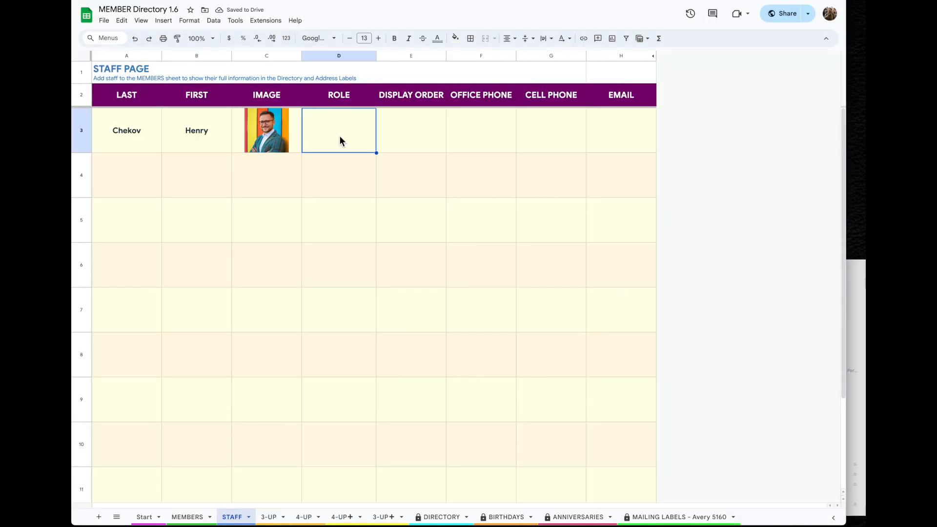
# Fill in role Pastor, display order 1, office and cell phone numbers, and email
pyautogui.write('Pastor')
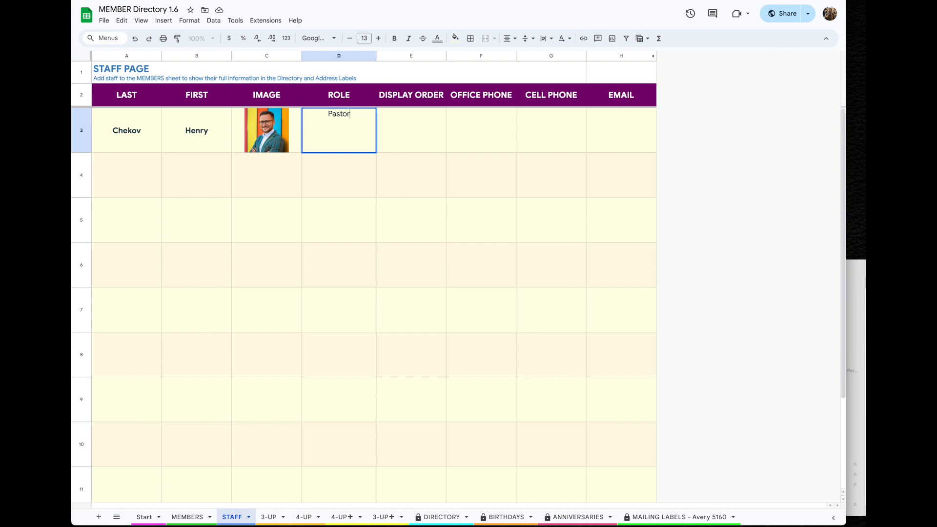
pyautogui.press('Tab')
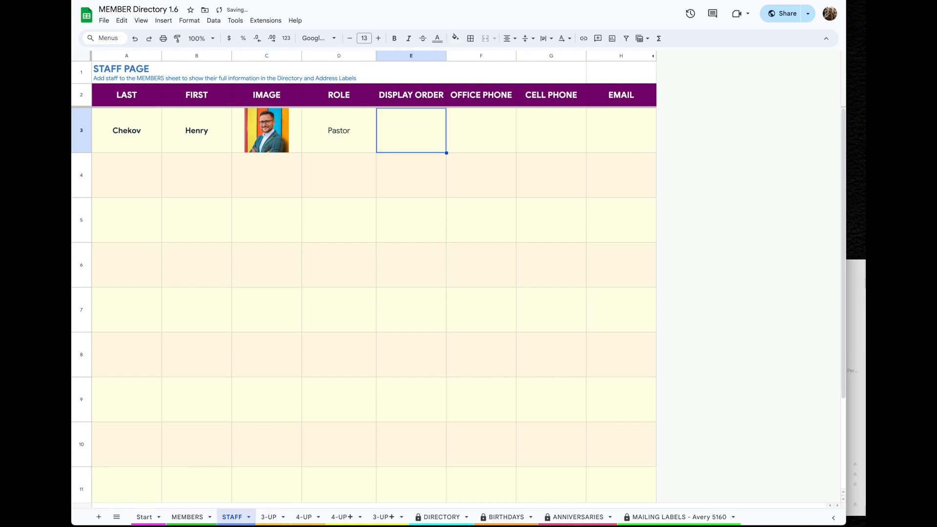
pyautogui.write('1')
pyautogui.press('Tab')
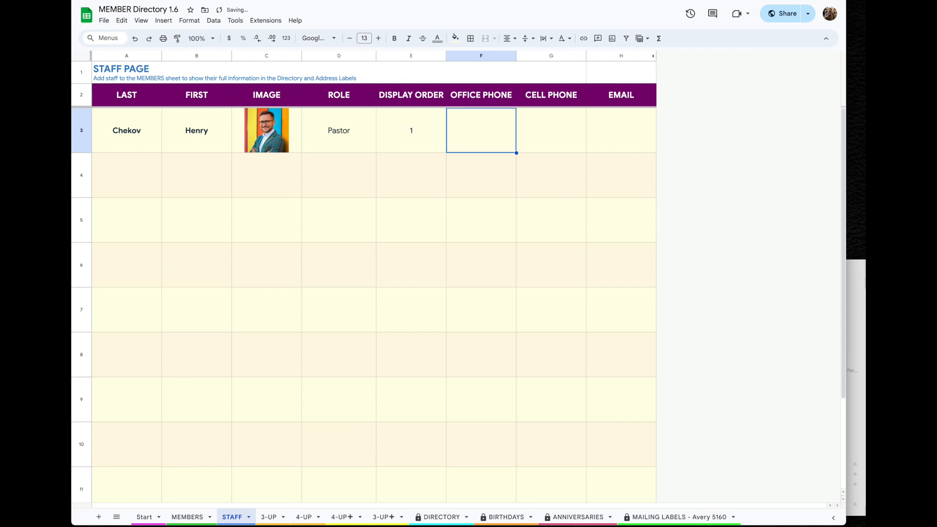
pyautogui.write('345-345-3455')
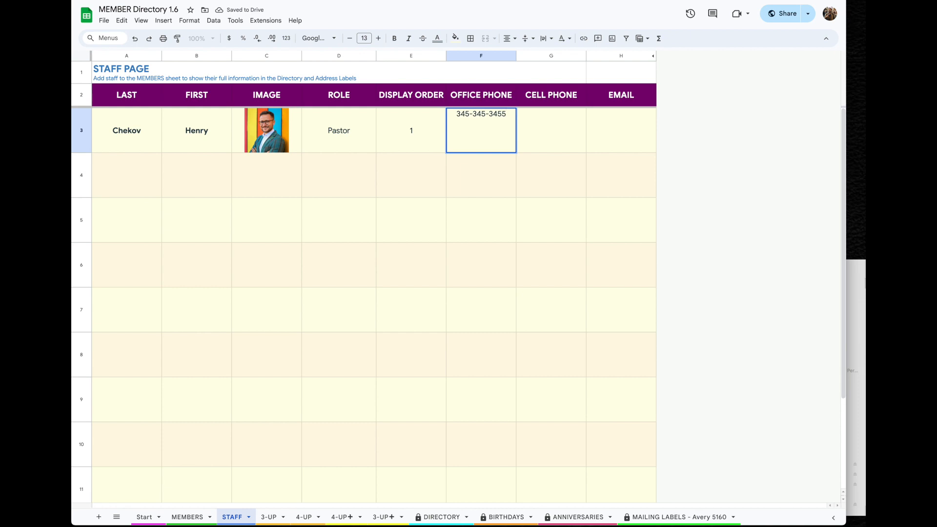
pyautogui.press('Tab')
pyautogui.write('888-999-0000')
pyautogui.press('Tab')
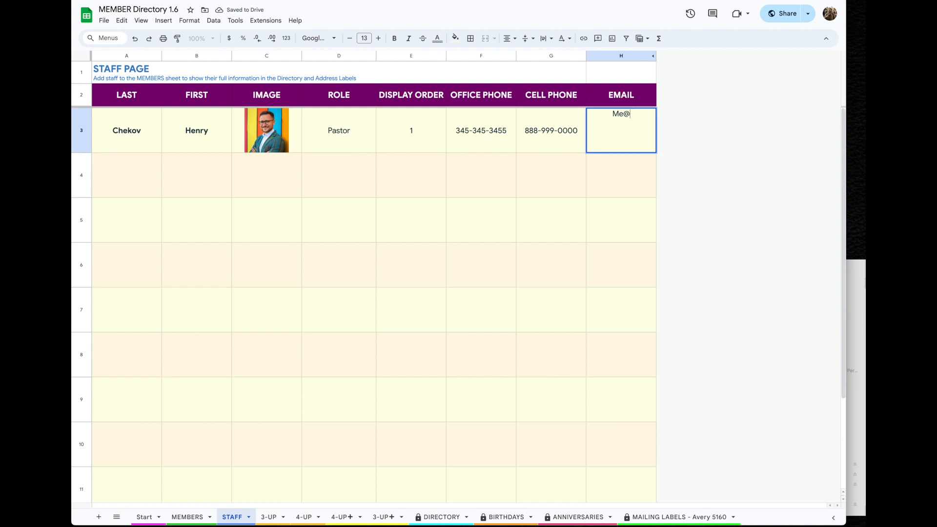
pyautogui.press('Return')
pyautogui.click(270, 517)
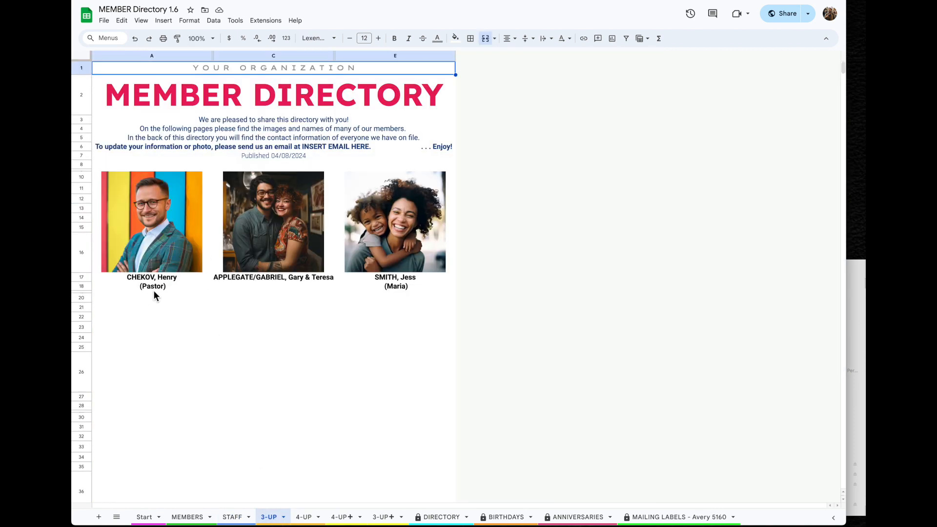
pyautogui.click(306, 516)
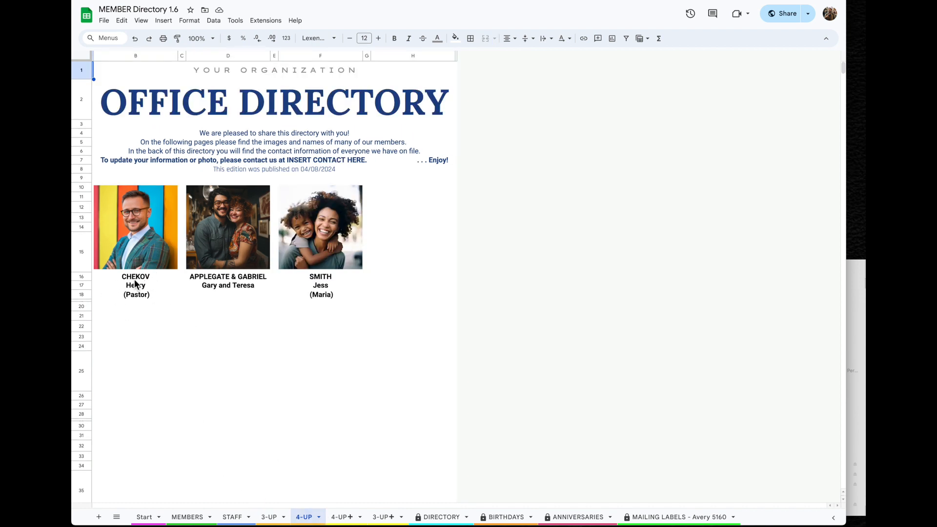
pyautogui.click(441, 517)
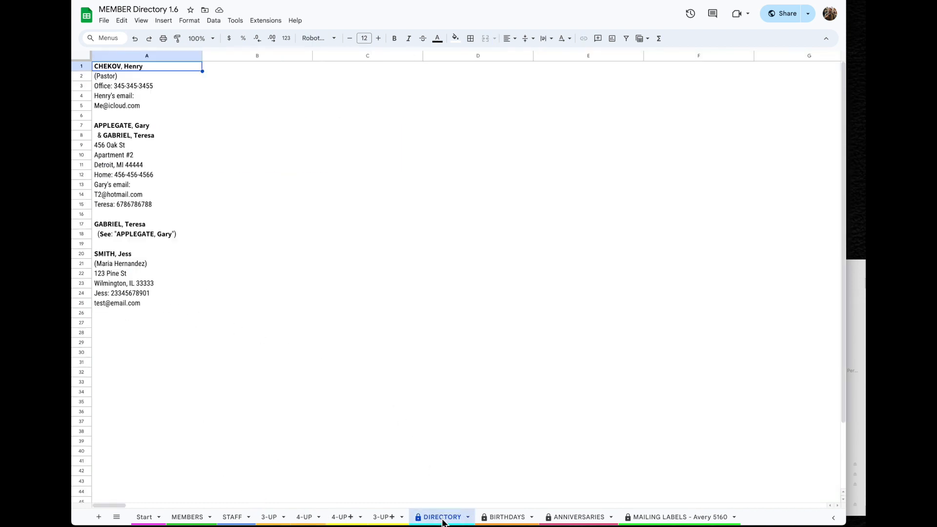
pyautogui.click(678, 517)
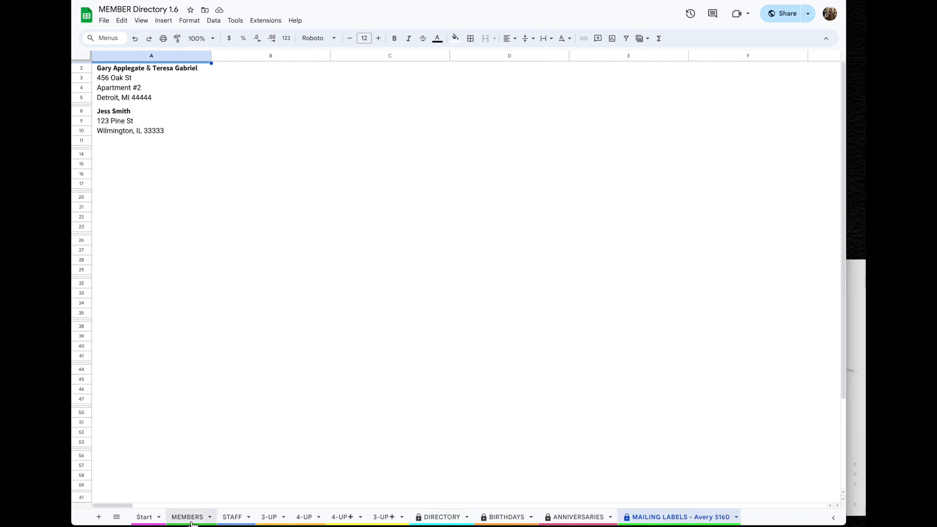
pyautogui.click(233, 517)
pyautogui.click(117, 182)
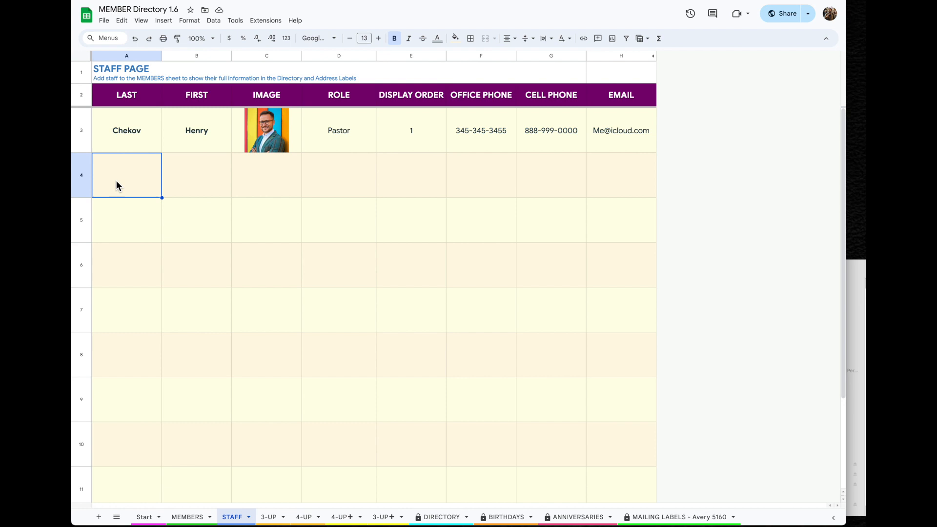
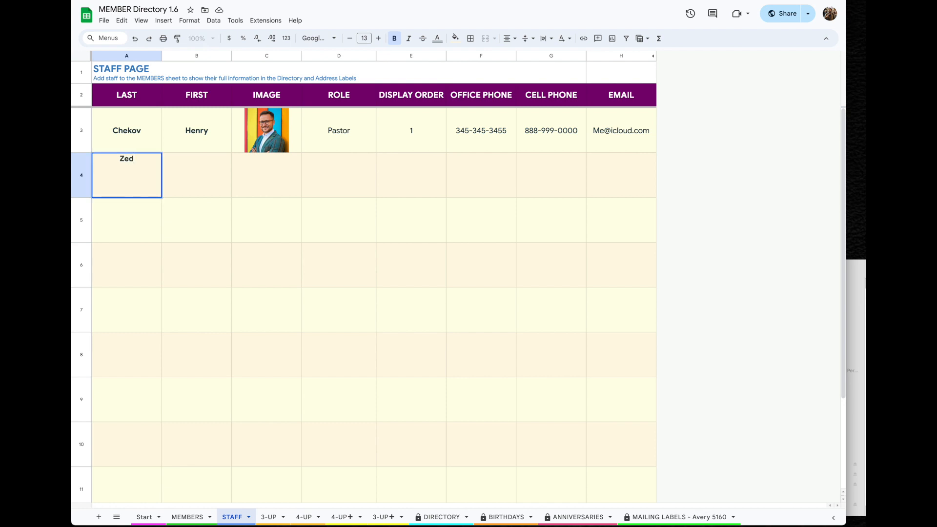
# Enter the new staff member's name in A4:B4 and insert their photo into C4
pyautogui.press('Tab')
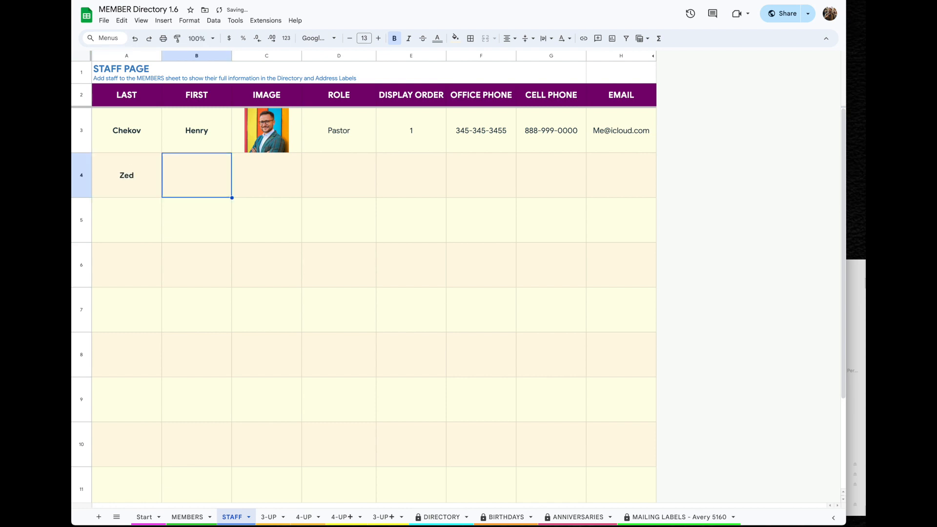
pyautogui.press('Tab')
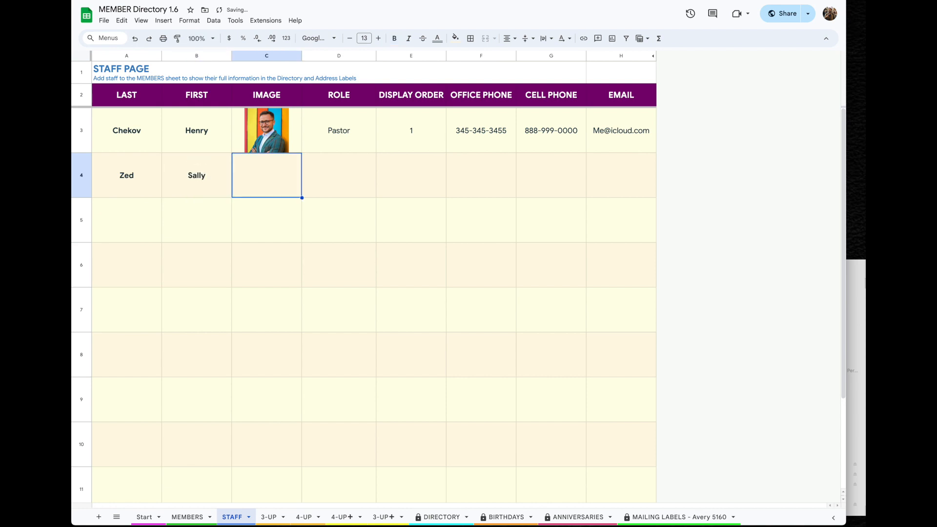
pyautogui.click(164, 21)
pyautogui.moveTo(195, 130)
pyautogui.click(336, 130)
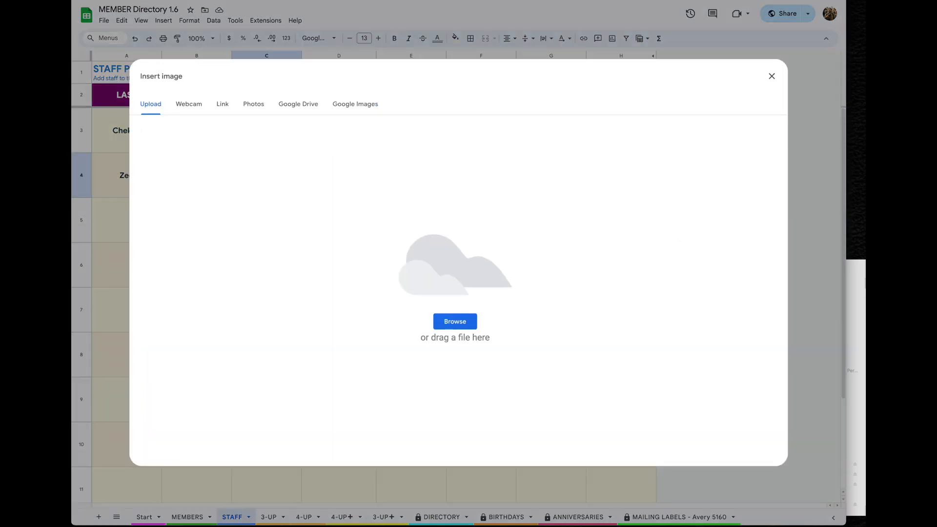
pyautogui.moveTo(863, 342); pyautogui.dragTo(596, 287)
# Set role Senior Pastor with display order 1, change the Pastor to 2, and add the email
pyautogui.click(323, 184)
pyautogui.write('Senior Pastor')
pyautogui.press('Tab')
pyautogui.write('1')
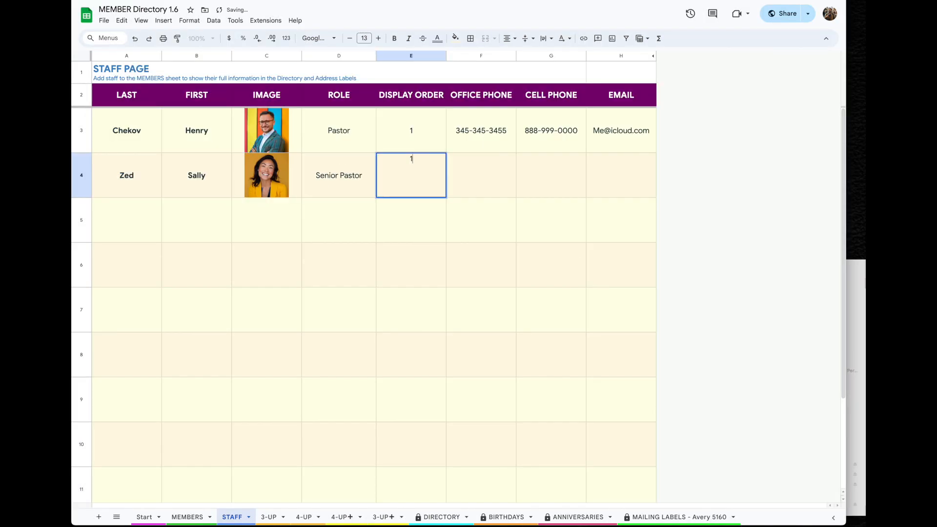
pyautogui.press('Up')
pyautogui.write('2')
pyautogui.press('Down')
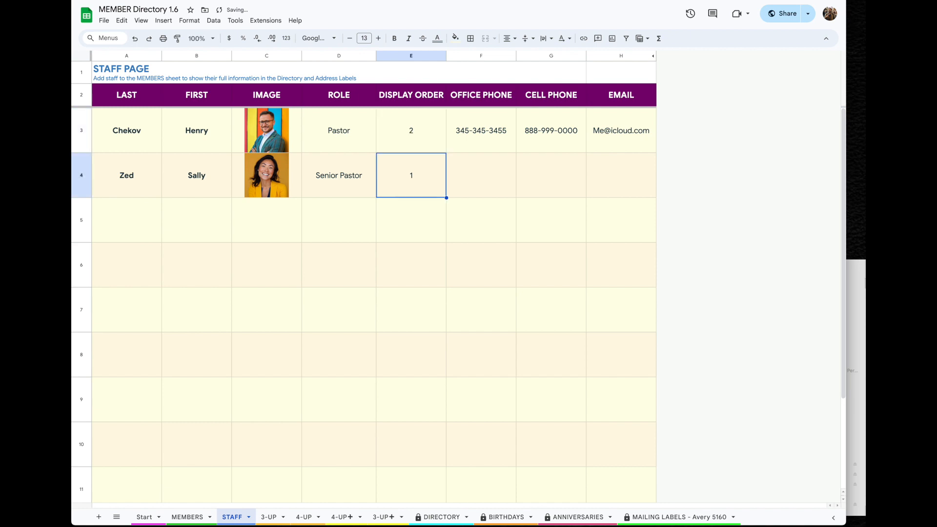
pyautogui.press('Right')
pyautogui.press('Right')
pyautogui.press('Right')
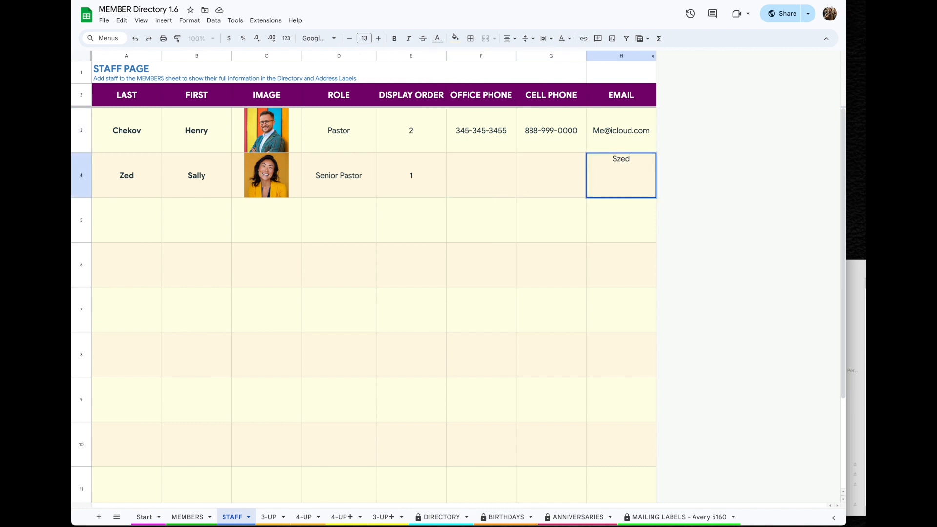
pyautogui.press('Return')
pyautogui.click(268, 516)
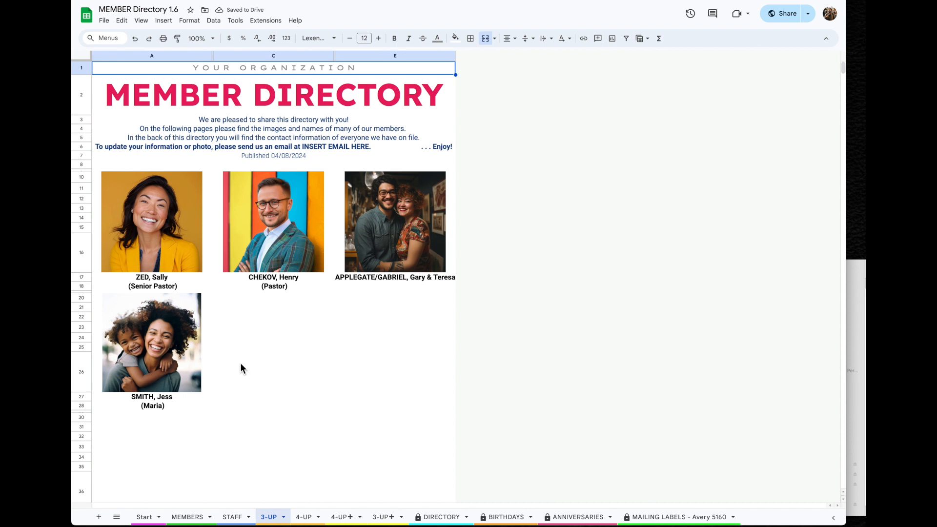
# Review the 4-UP, DIRECTORY, MAILING LABELS, STAFF and MEMBERS sheets, rechecking the directory and labels
pyautogui.click(304, 516)
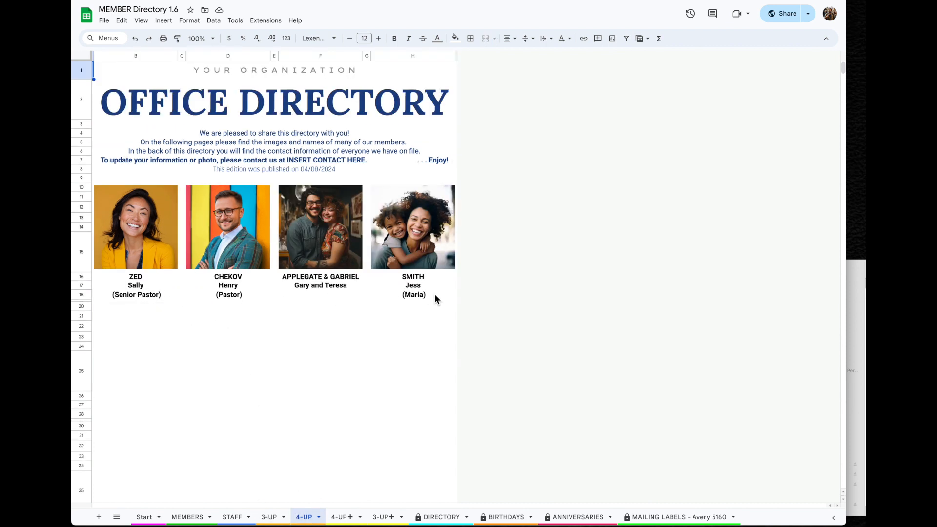
pyautogui.click(441, 517)
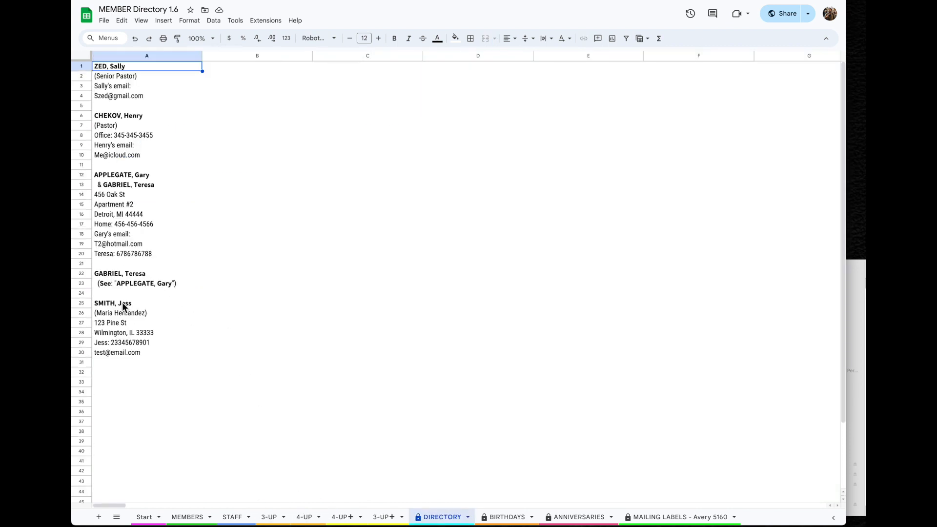
pyautogui.click(650, 517)
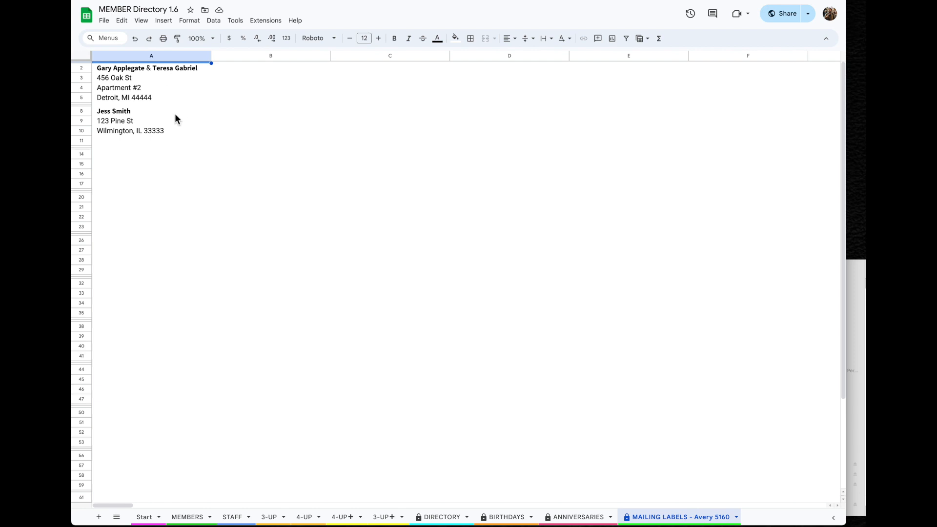
pyautogui.click(232, 516)
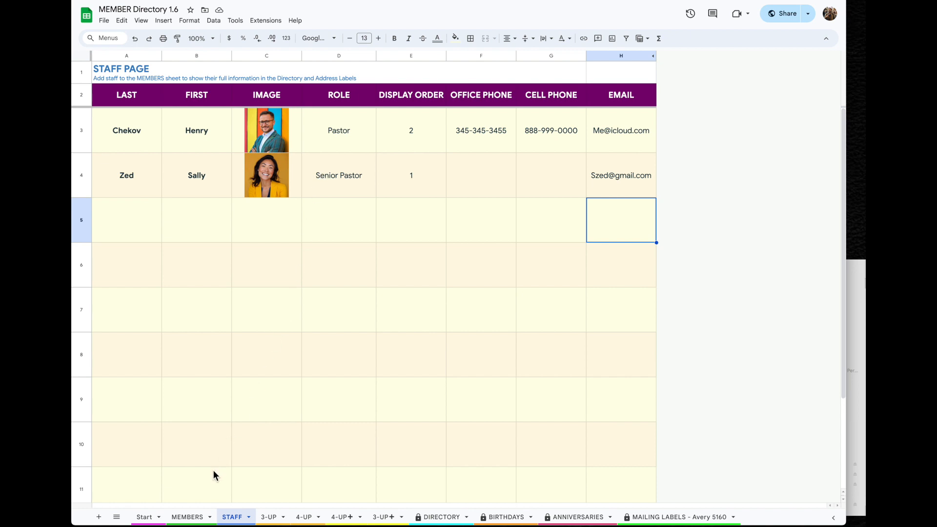
pyautogui.click(187, 517)
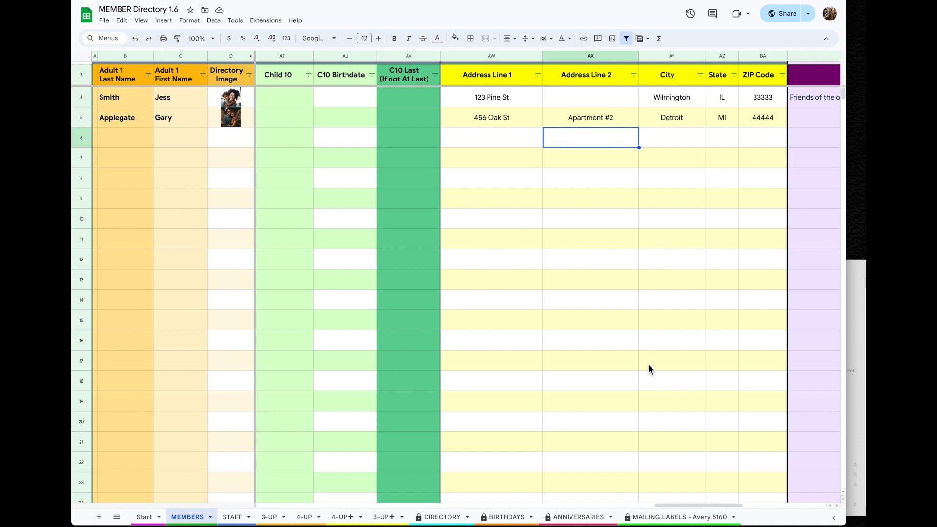
pyautogui.click(441, 516)
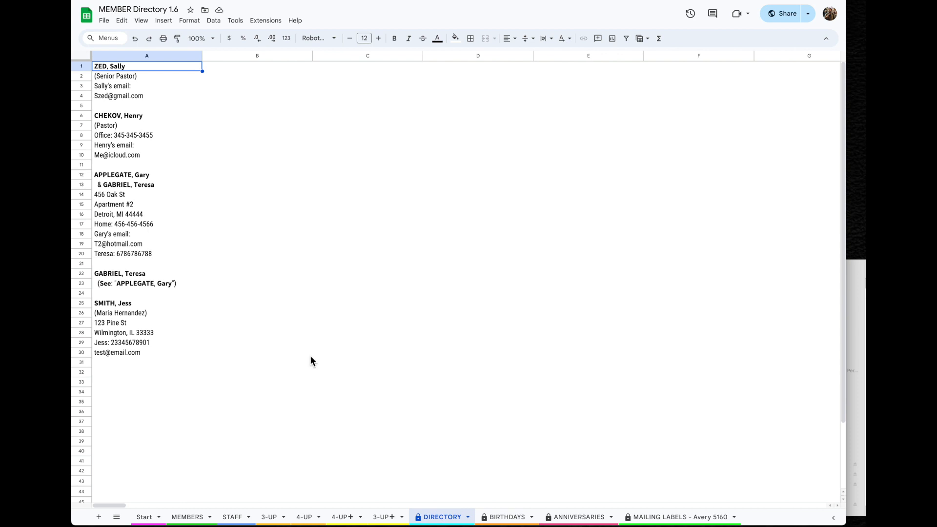
pyautogui.click(669, 514)
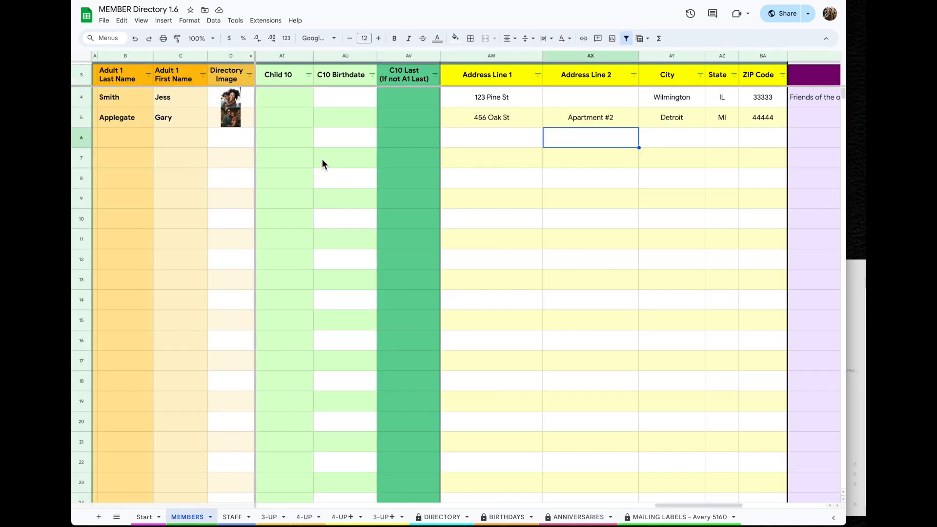
# Insert the candid photo inside cell D7 of the MEMBERS sheet
pyautogui.hscroll(-10, 312, 154)
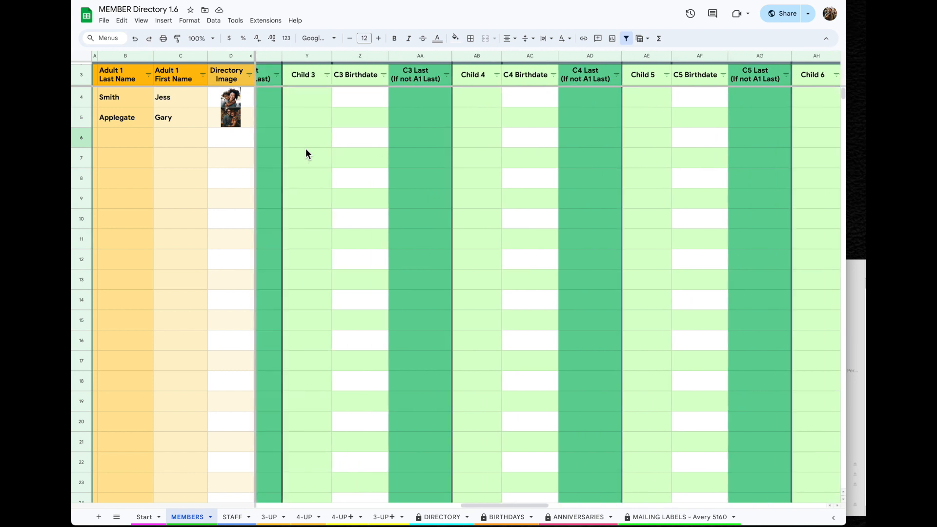
pyautogui.hscroll(-10, 306, 152)
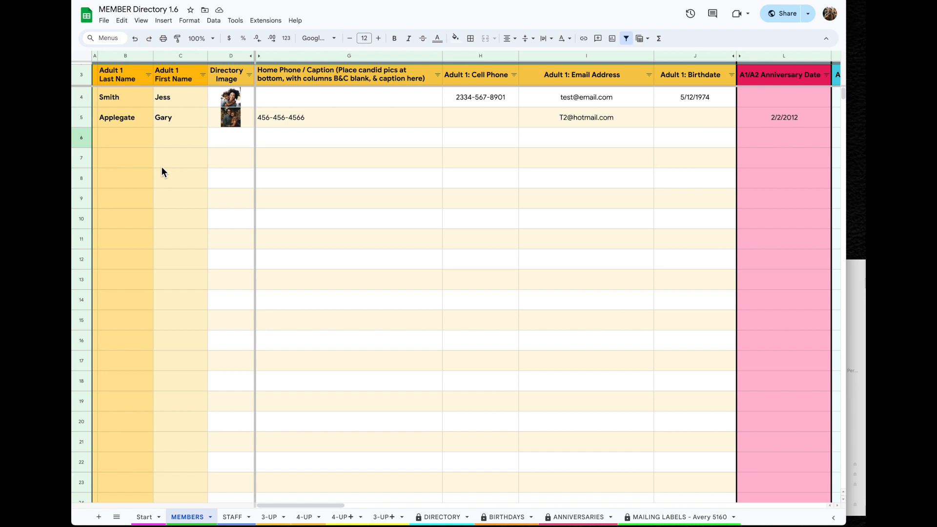
pyautogui.click(227, 161)
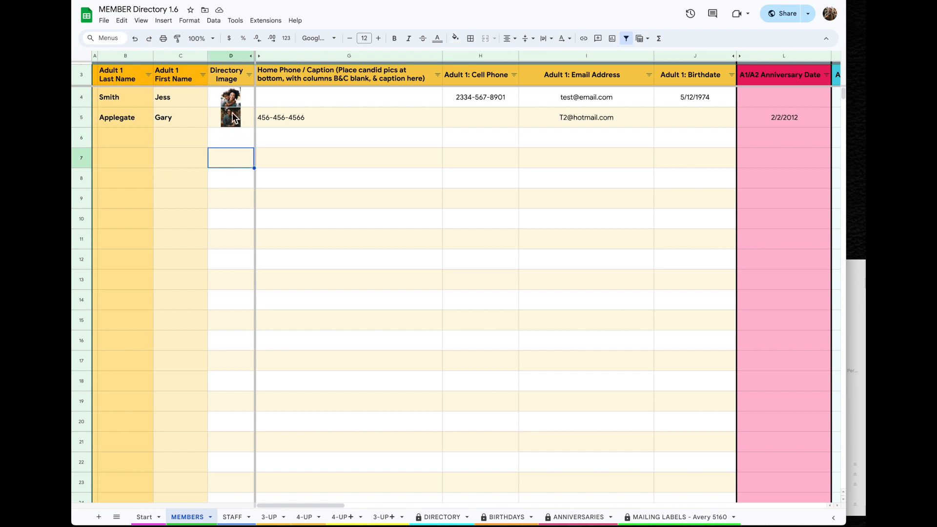
pyautogui.click(164, 21)
pyautogui.moveTo(186, 132)
pyautogui.click(326, 133)
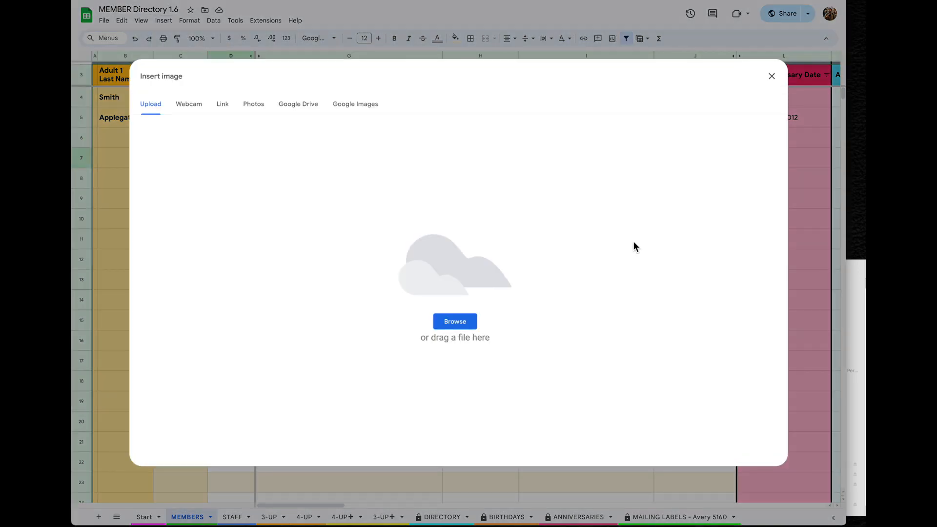
pyautogui.press('super+Tab')
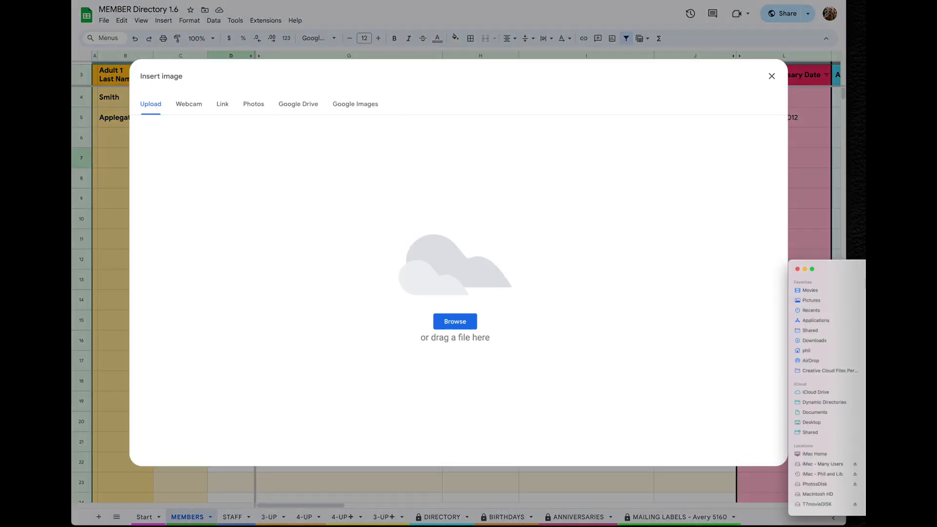
pyautogui.moveTo(864, 303); pyautogui.dragTo(526, 276)
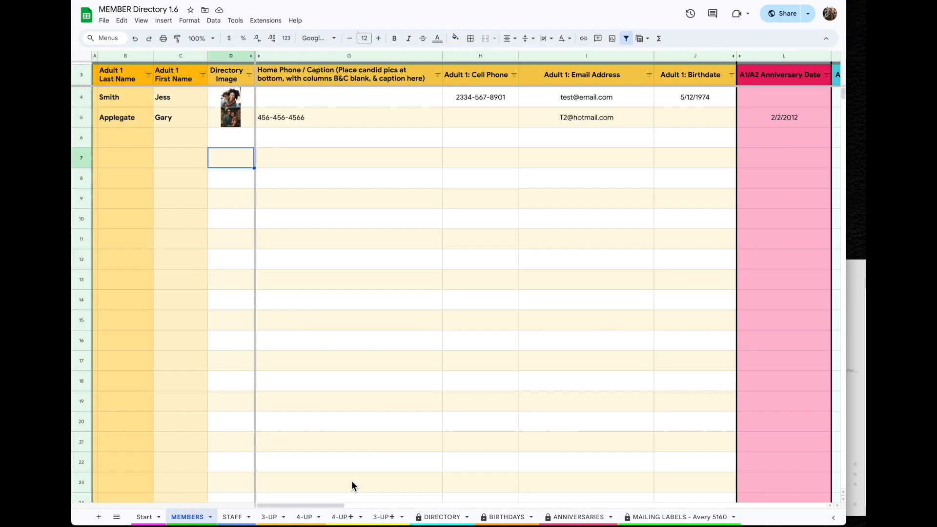
# Caption the photo in G7 with 'Having a great time at the Park'
pyautogui.click(295, 163)
pyautogui.write('Havintg')
pyautogui.press('BackSpace')
pyautogui.press('BackSpace')
pyautogui.press('BackSpace')
pyautogui.write('ng a great time')
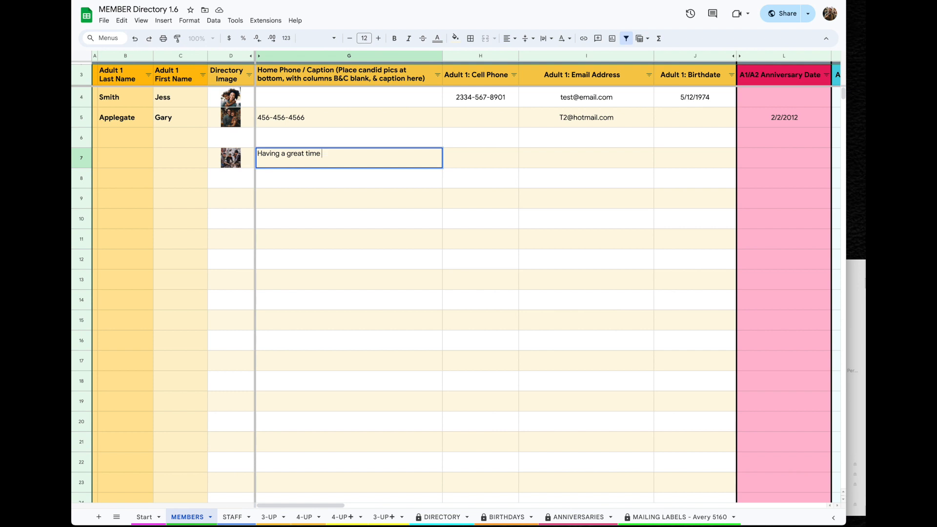
pyautogui.write(' at the Park!')
pyautogui.press('Return')
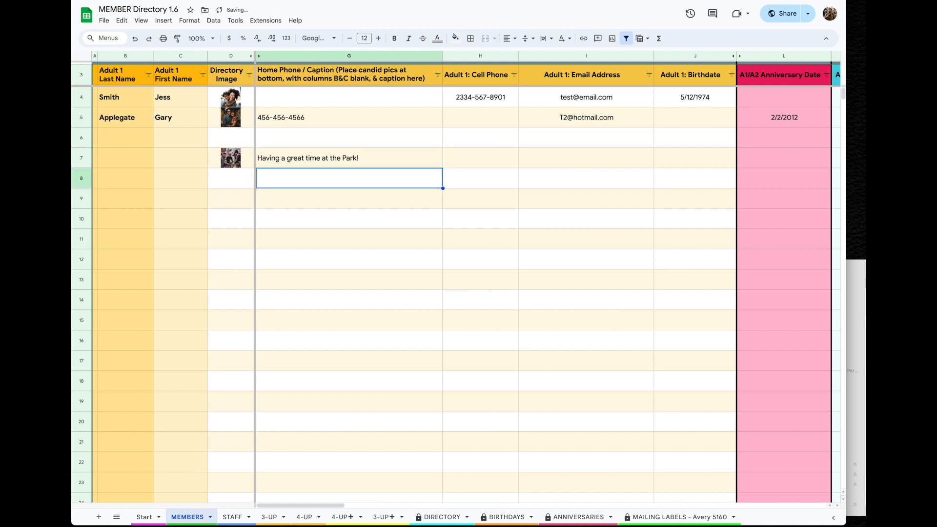
pyautogui.click(332, 80)
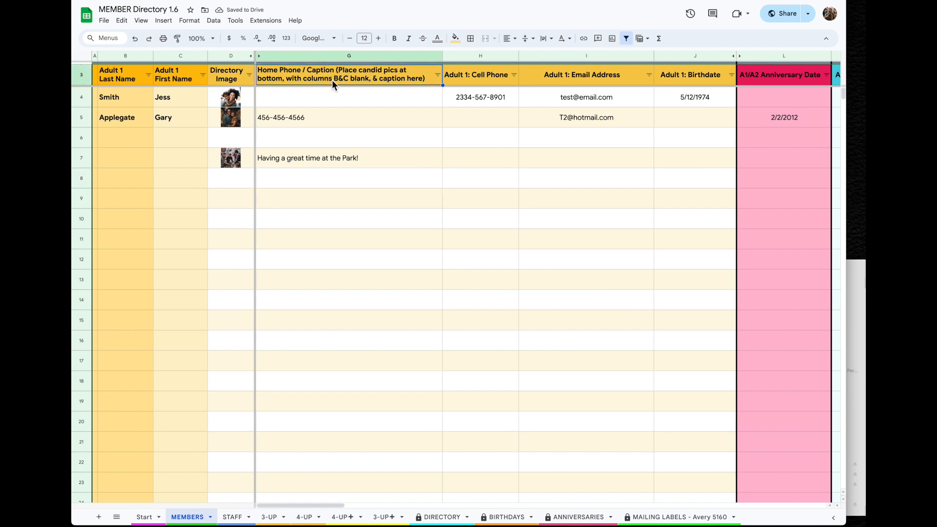
# Browse the 3-UP, 4-UP, 4-UP+ and 3-UP+ directory sheets before returning to MEMBERS
pyautogui.click(270, 517)
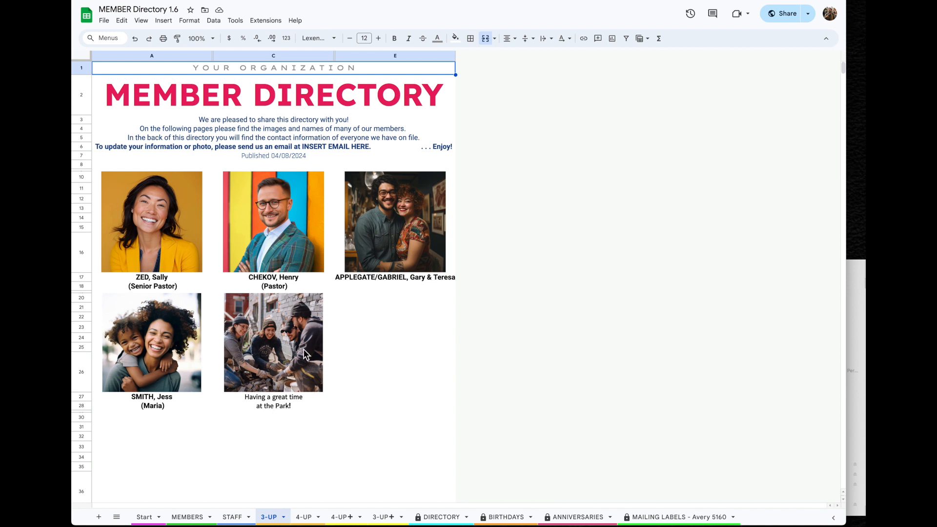
pyautogui.click(312, 521)
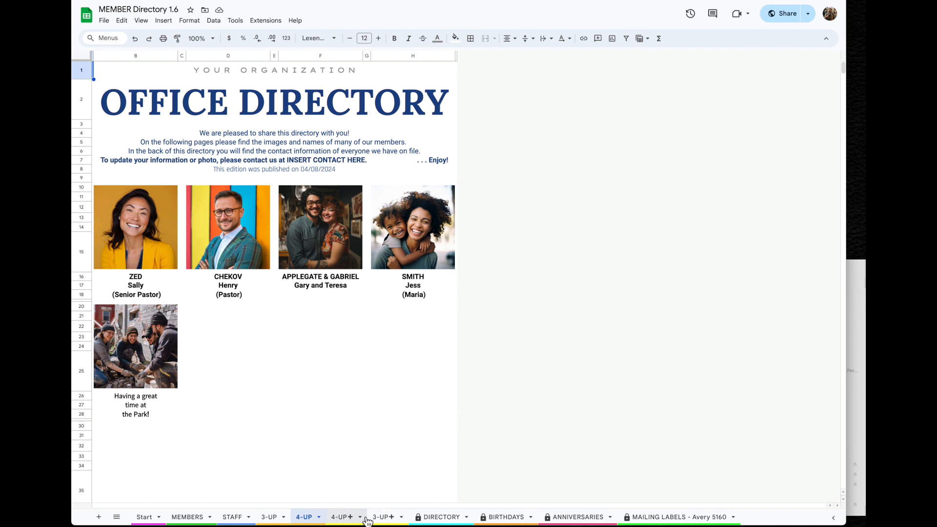
pyautogui.click(341, 517)
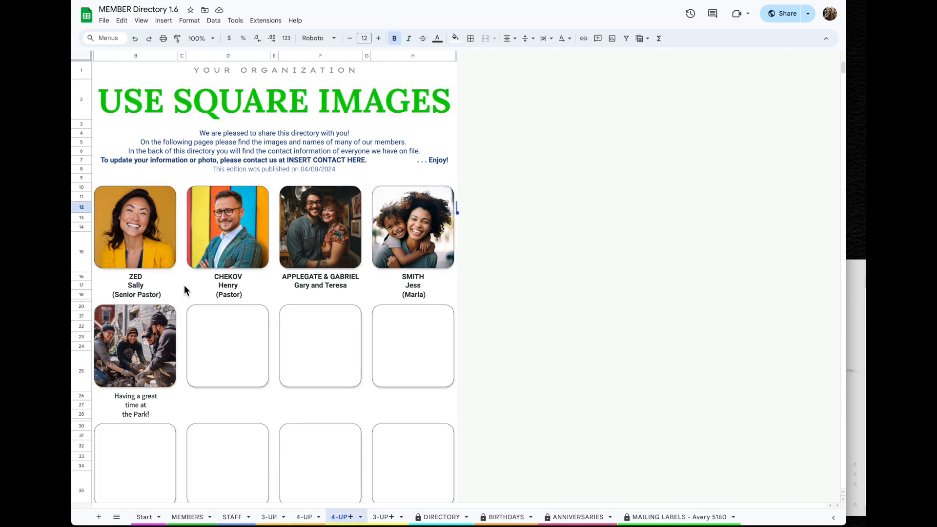
pyautogui.click(383, 517)
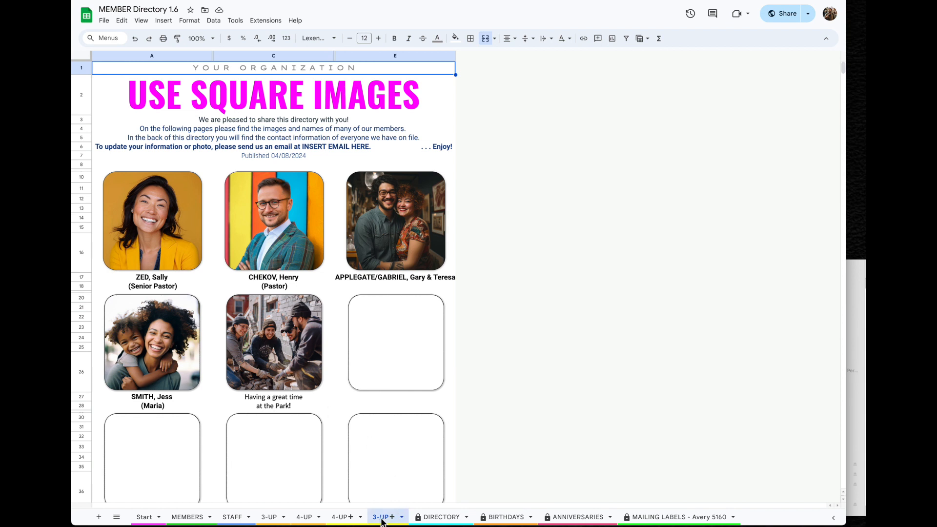
pyautogui.click(269, 519)
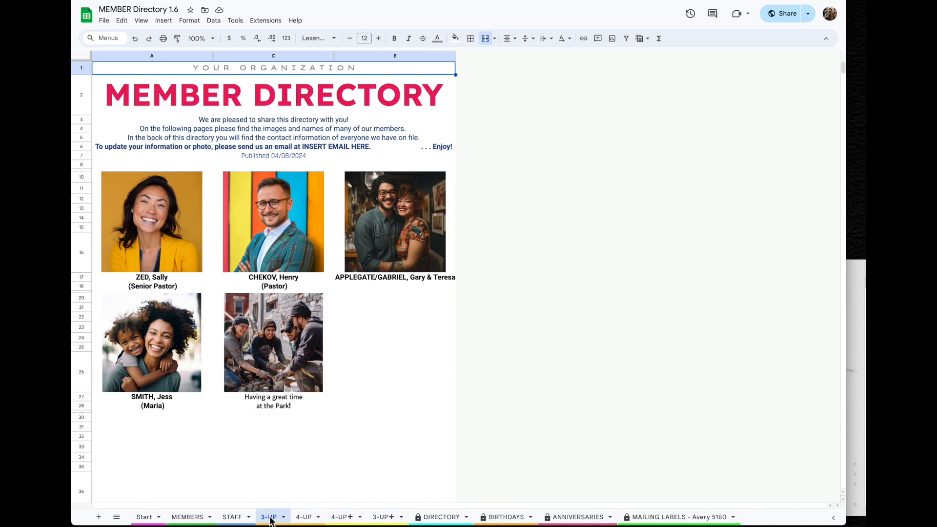
pyautogui.click(302, 518)
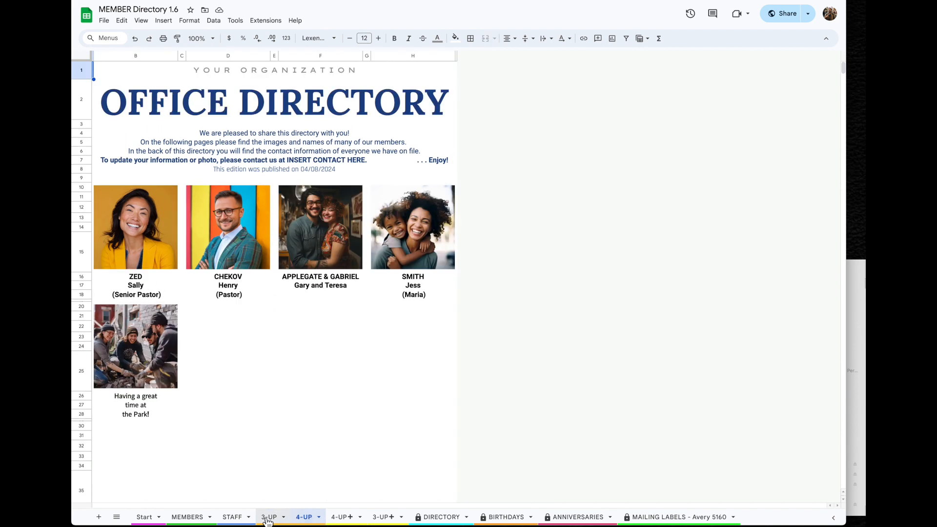
pyautogui.click(190, 521)
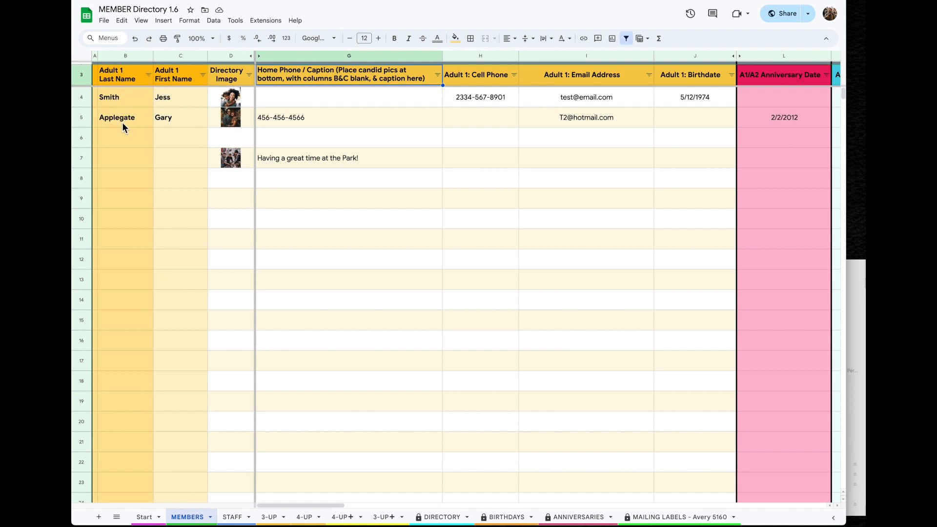
# Sort members by last name A to Z and check the 3-UP, 4-UP+ and DIRECTORY sheets
pyautogui.click(151, 78)
pyautogui.click(188, 90)
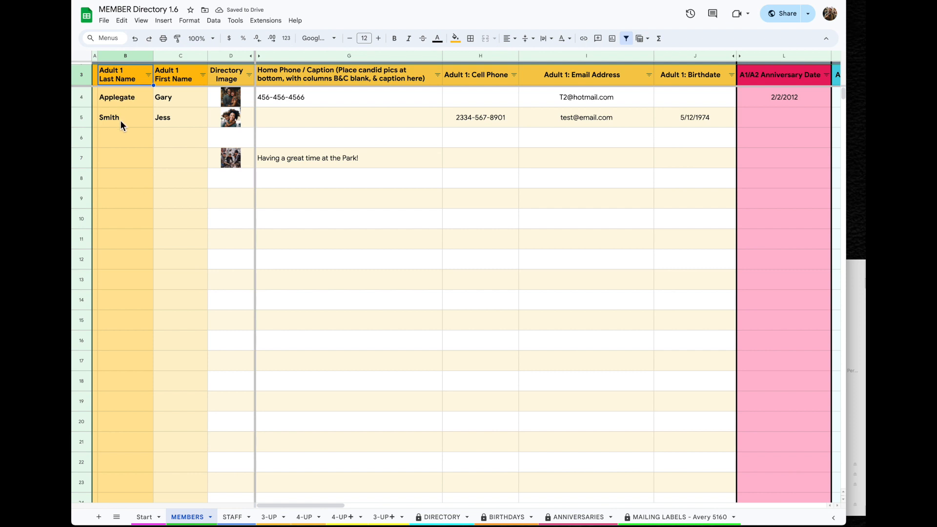
pyautogui.click(269, 517)
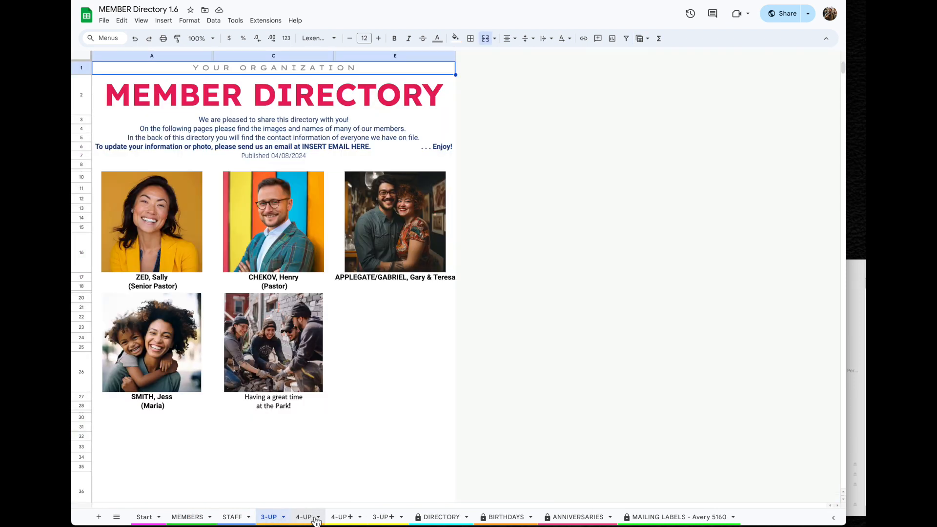
pyautogui.click(342, 516)
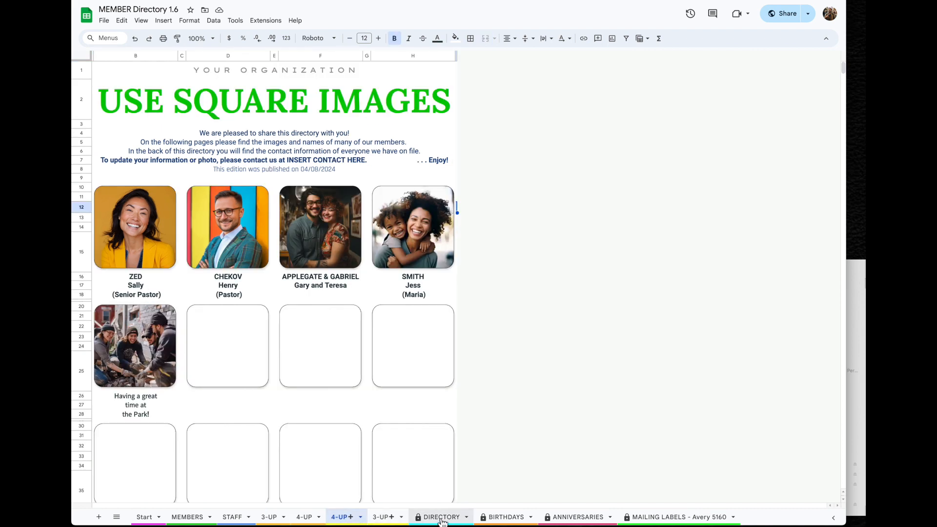
pyautogui.click(440, 519)
pyautogui.click(189, 517)
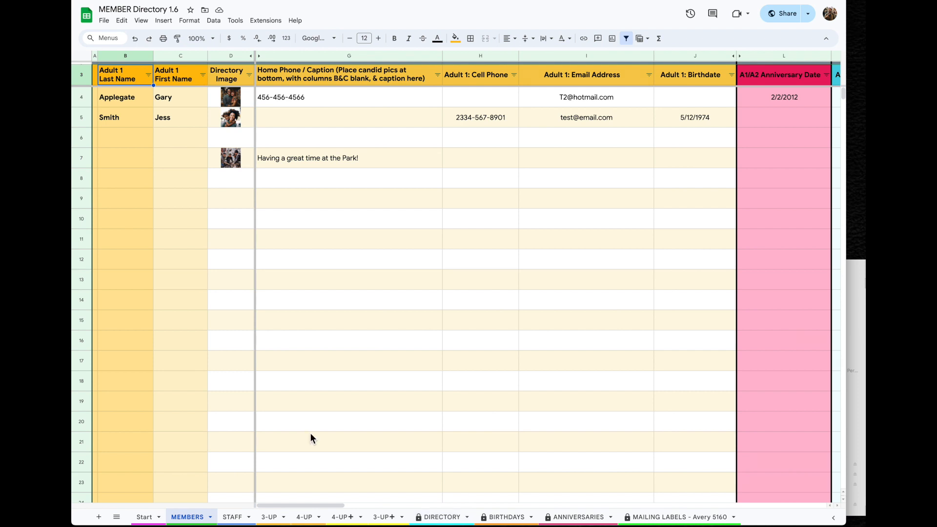
# Undo four edits to restore the original sample member list, then show the 3-UP sheet
pyautogui.hotkey('ctrl', 'z')
pyautogui.hotkey('ctrl', 'z')
pyautogui.hotkey('ctrl', 'z')
pyautogui.hotkey('ctrl', 'z')
pyautogui.hotkey('ctrl', 'z')
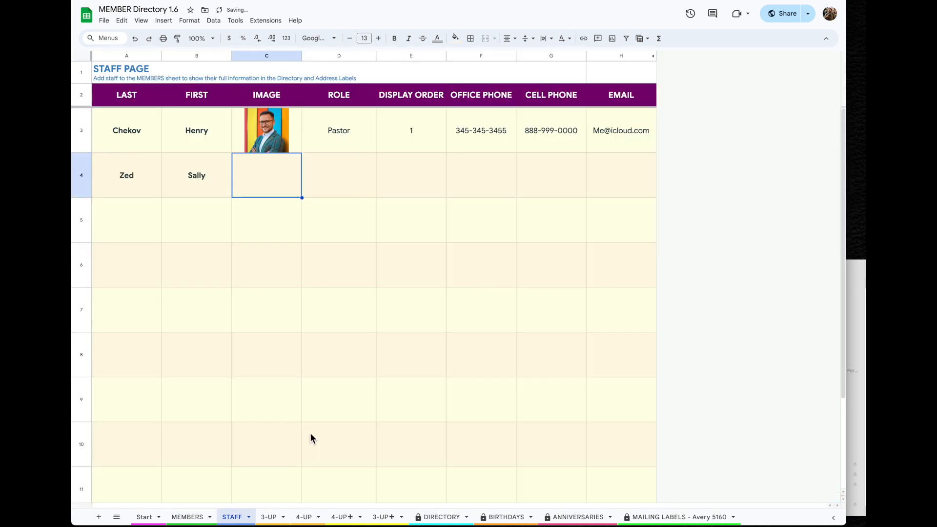
pyautogui.hotkey('ctrl', 'z')
pyautogui.hotkey('ctrl', 'z')
pyautogui.hotkey('ctrl', 'z')
pyautogui.hotkey('ctrl', 'z')
pyautogui.hotkey('ctrl', 'z')
pyautogui.hotkey('ctrl', 'z')
pyautogui.hotkey('ctrl', 'z')
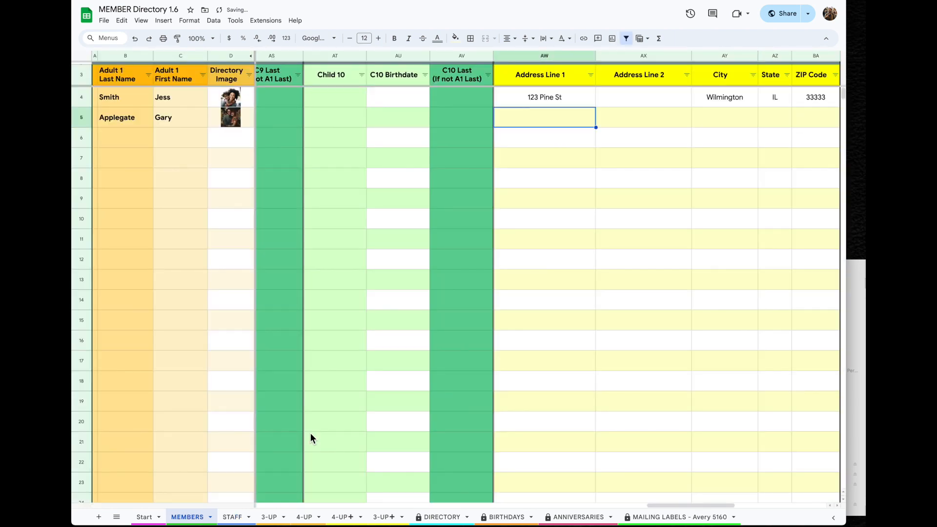
pyautogui.hotkey('ctrl', 'z')
pyautogui.hotkey('ctrl', 'z')
pyautogui.hotkey('ctrl', 'z')
pyautogui.hotkey('ctrl', 'z')
pyautogui.hotkey('ctrl', 'z')
pyautogui.hotkey('ctrl', 'z')
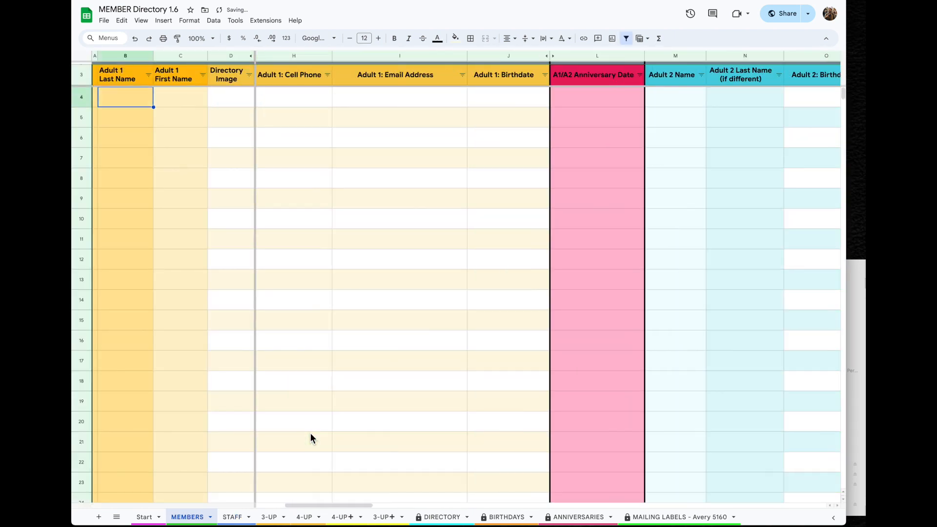
pyautogui.hotkey('ctrl', 'z')
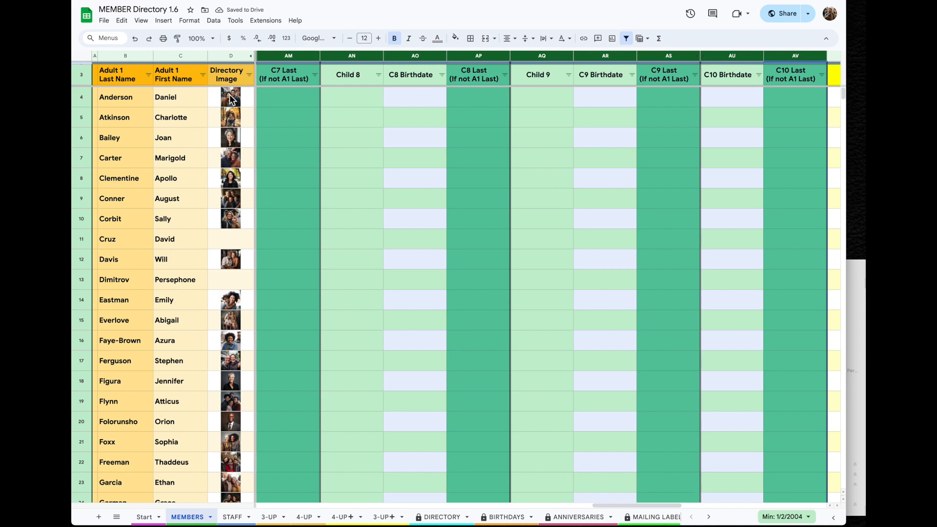
pyautogui.click(271, 521)
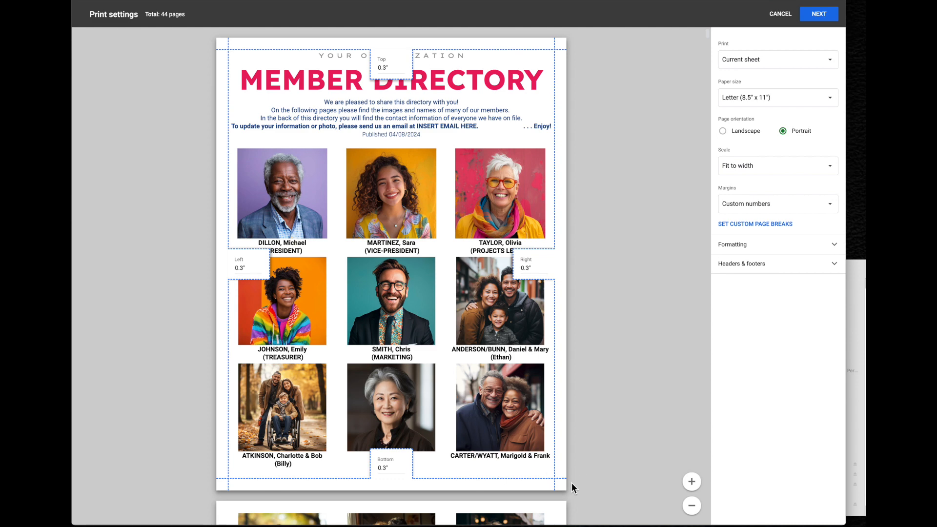
# Scroll through the 44-page 3-UP directory preview, then continue to the browser print dialog
pyautogui.scroll(-10, 572, 484)
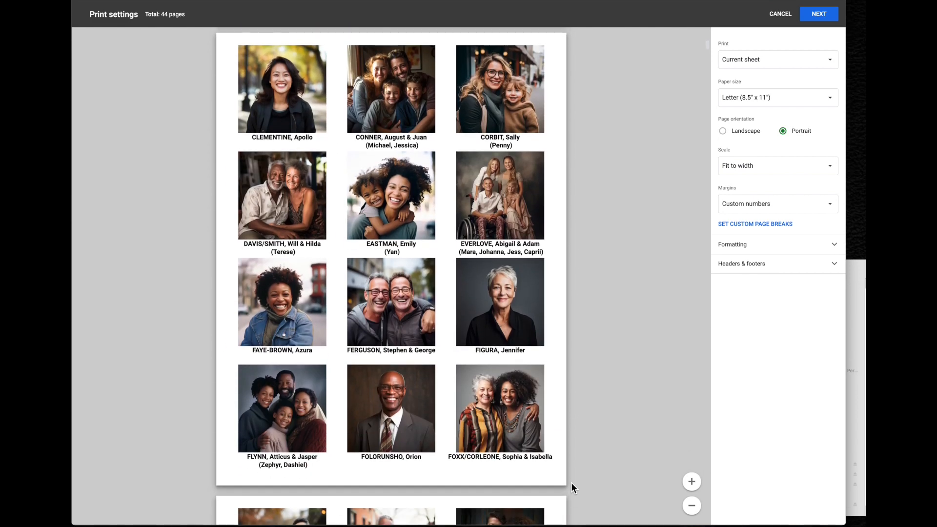
pyautogui.scroll(-10, 571, 483)
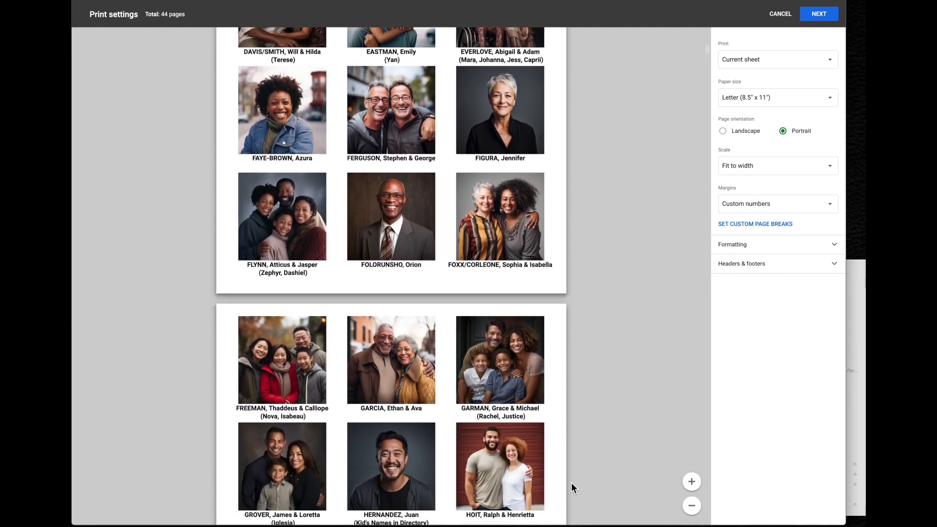
pyautogui.scroll(-1, 571, 483)
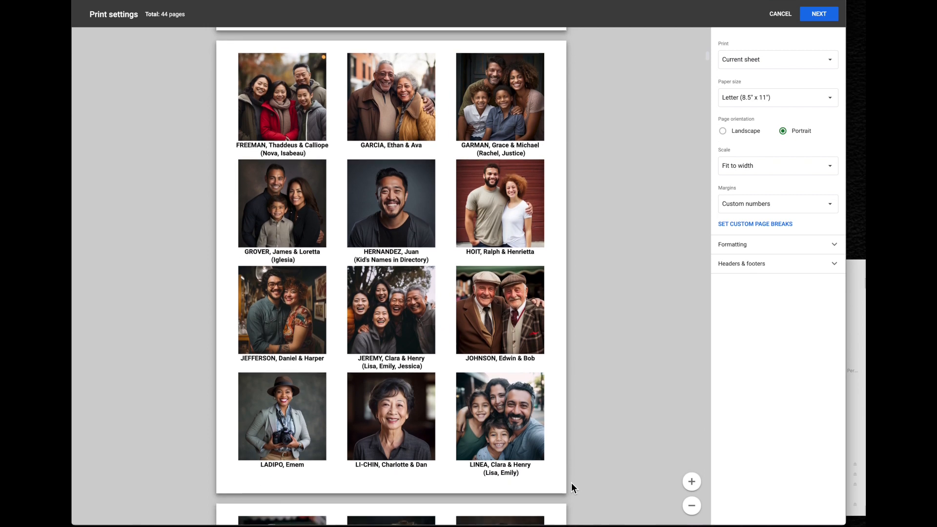
pyautogui.scroll(-10, 572, 483)
pyautogui.scroll(-2, 571, 483)
pyautogui.scroll(-9, 571, 483)
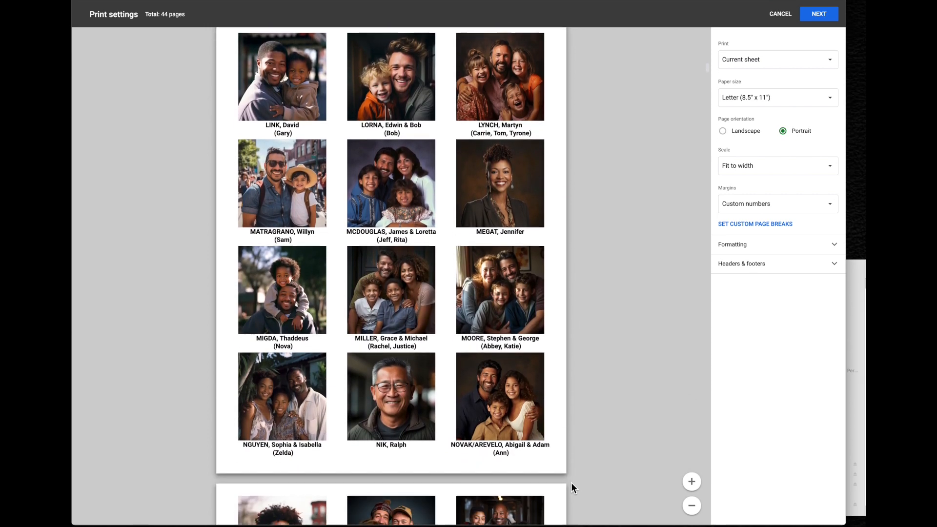
pyautogui.scroll(-14, 572, 483)
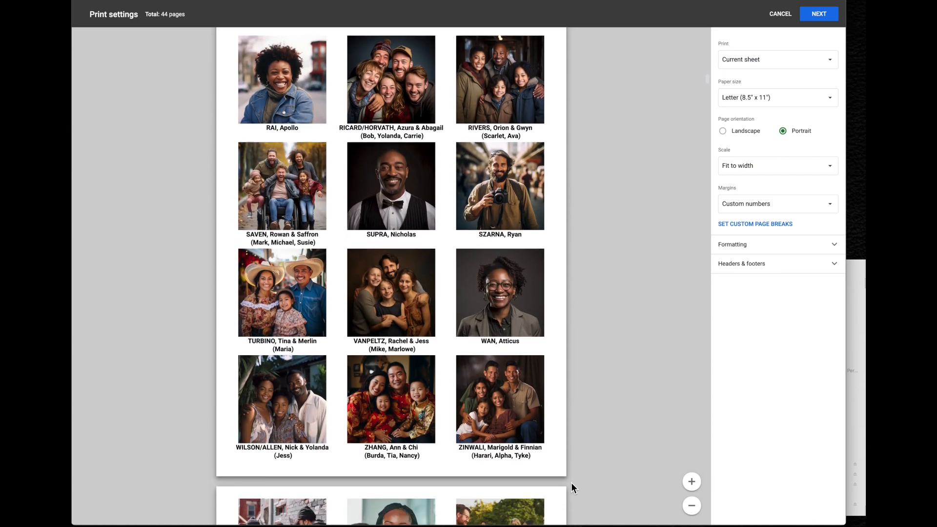
pyautogui.scroll(-20, 572, 483)
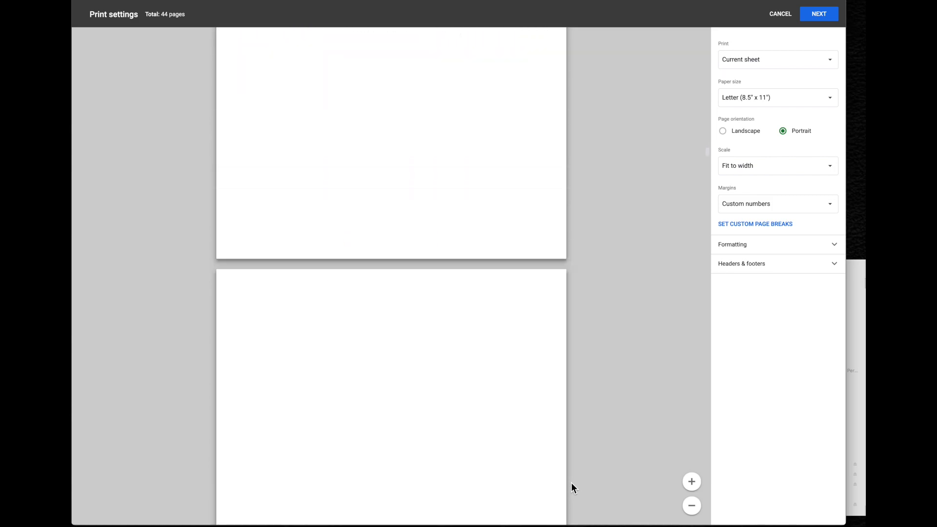
pyautogui.scroll(15, 571, 484)
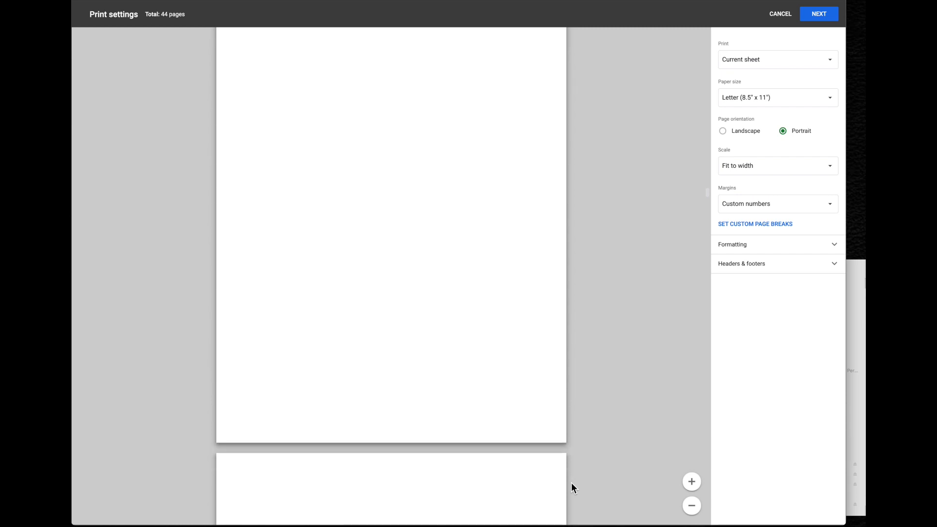
pyautogui.scroll(20, 571, 482)
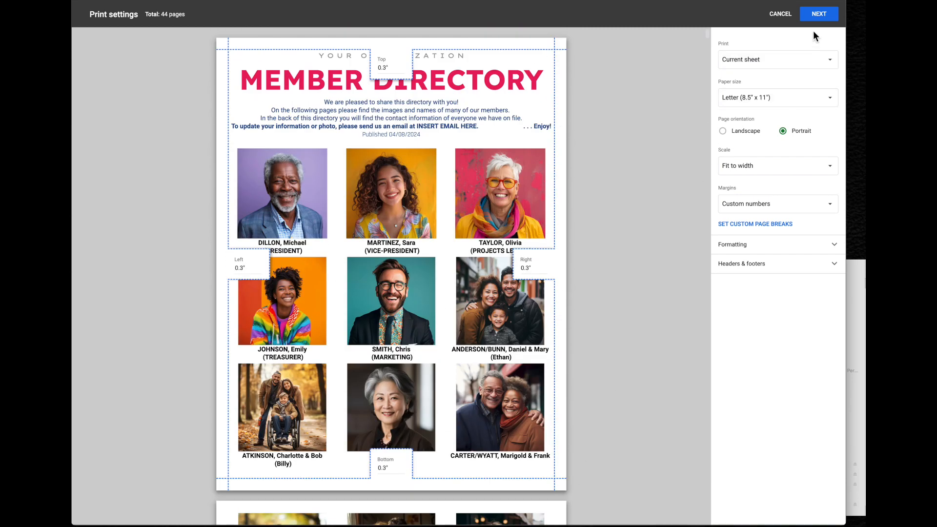
pyautogui.click(821, 13)
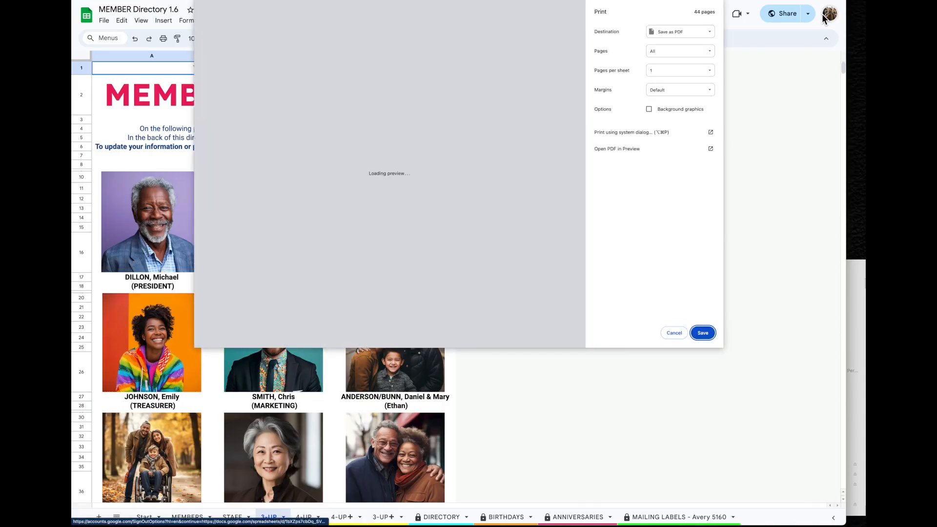
# Set a custom page range for the first seven pages and save them as PDF
pyautogui.click(665, 53)
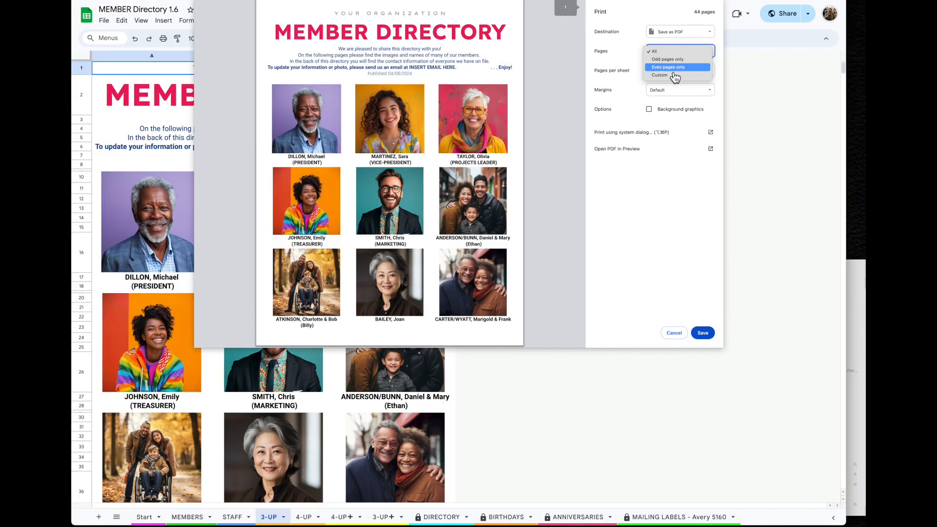
pyautogui.click(671, 76)
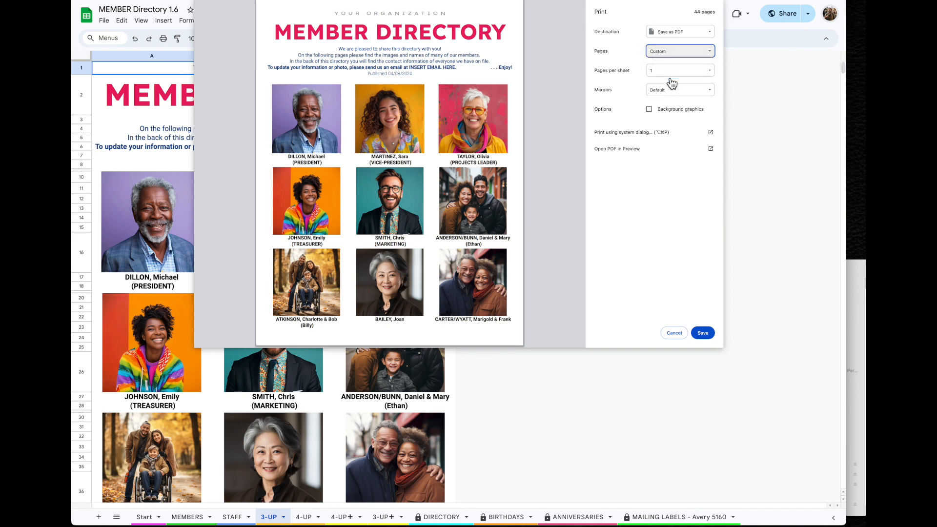
pyautogui.scroll(-15, 510, 277)
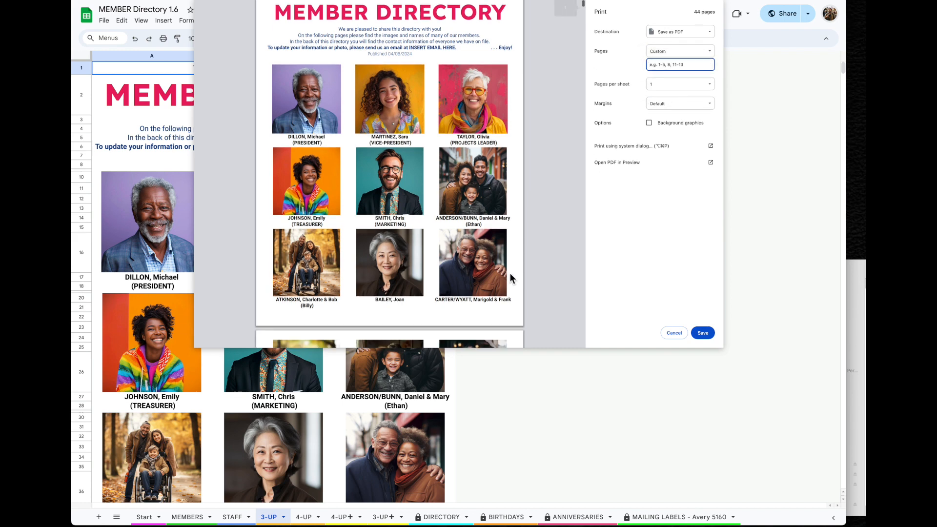
pyautogui.scroll(-20, 509, 273)
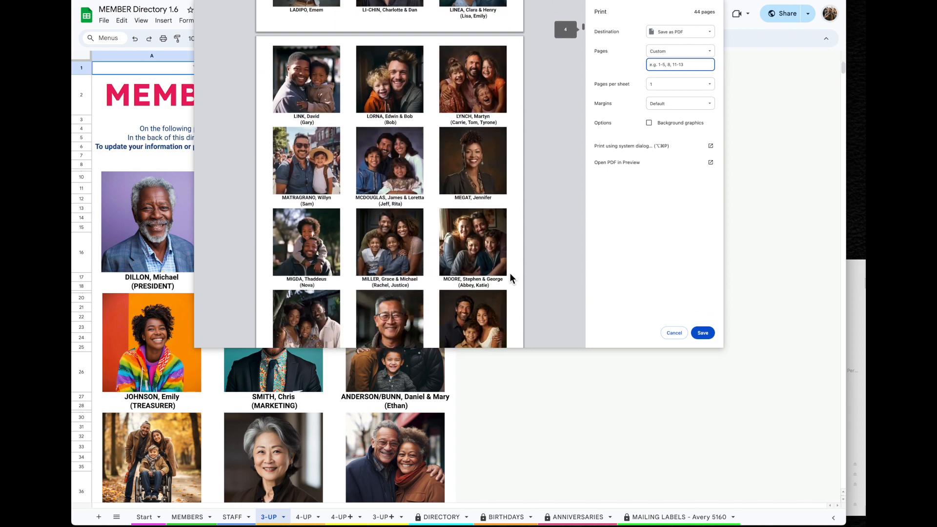
pyautogui.scroll(-15, 510, 273)
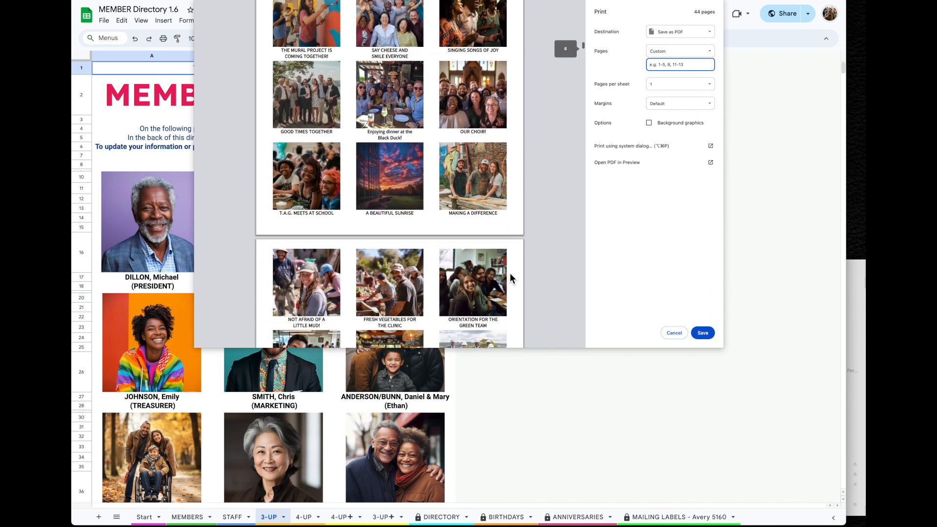
pyautogui.scroll(3, 509, 274)
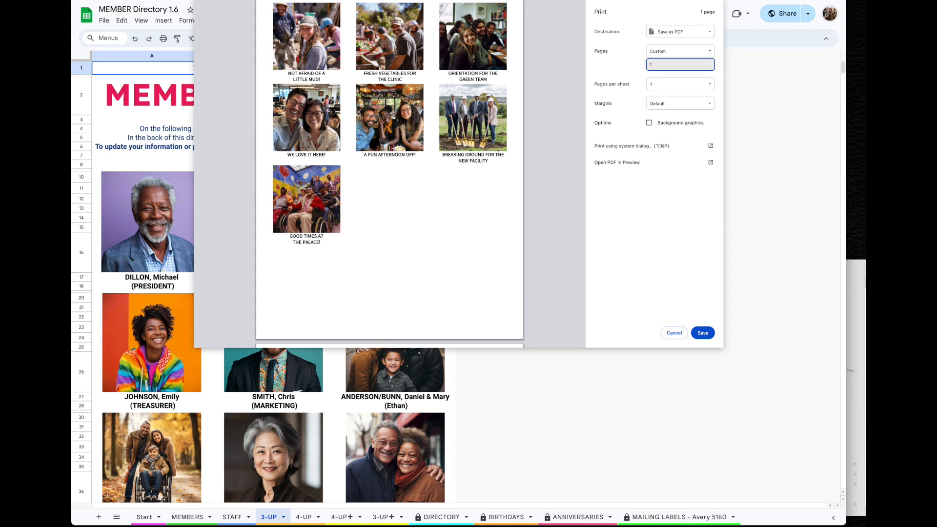
pyautogui.write('-7')
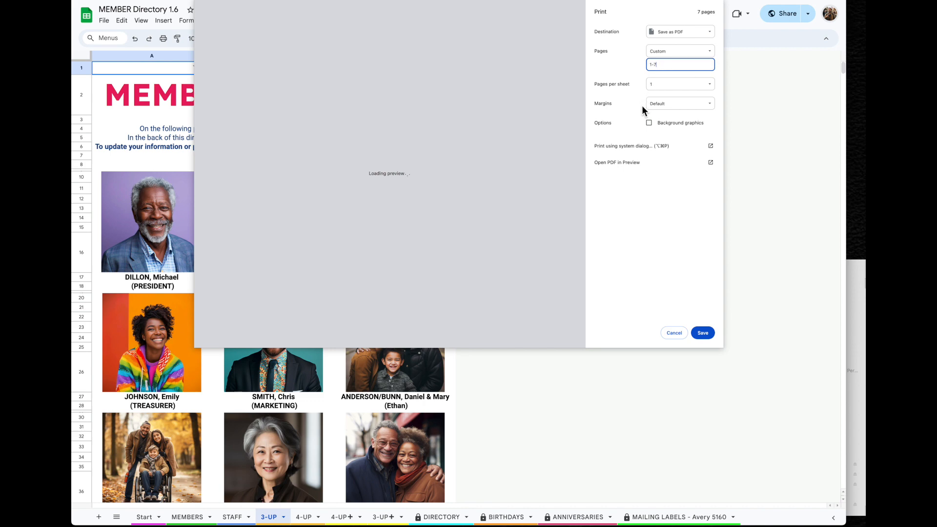
pyautogui.click(707, 337)
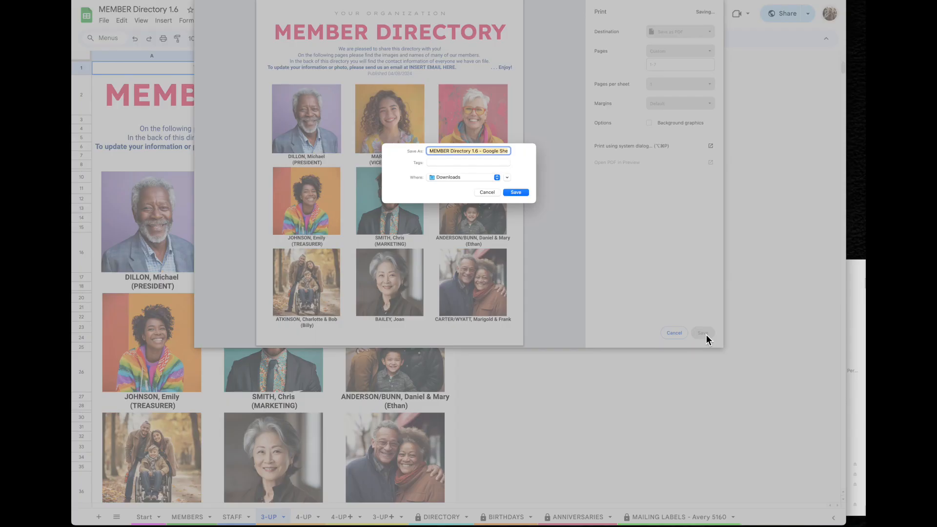
# Dismiss the PDF save prompt, switch destination to the HP colour printer, and cancel printing
pyautogui.click(491, 193)
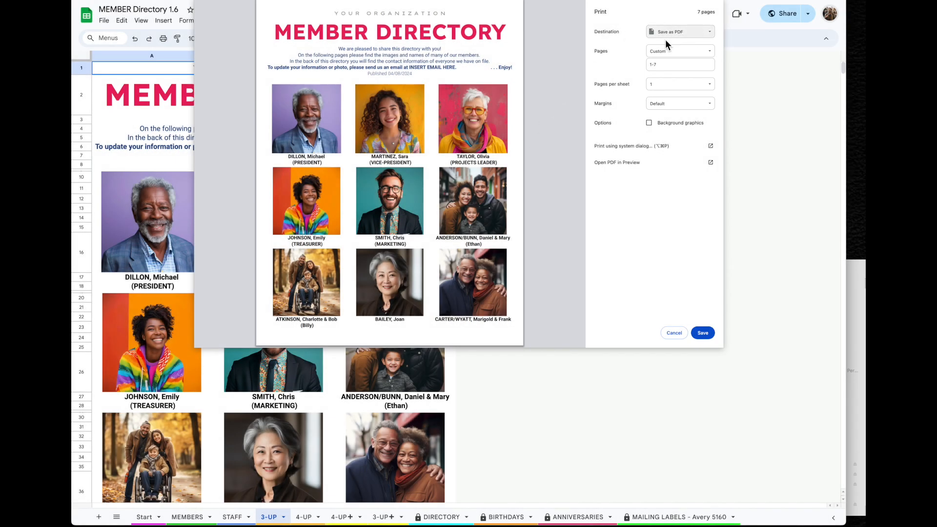
pyautogui.click(696, 43)
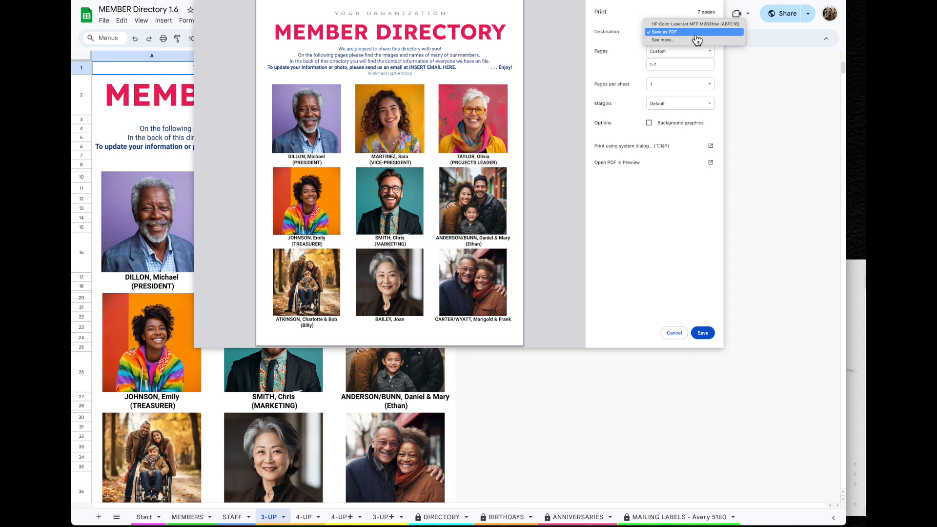
pyautogui.click(696, 26)
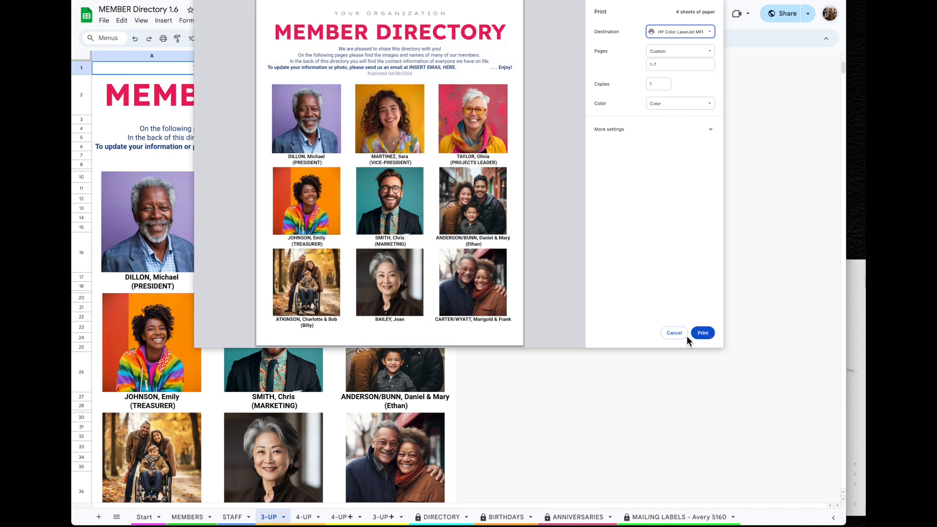
pyautogui.click(674, 334)
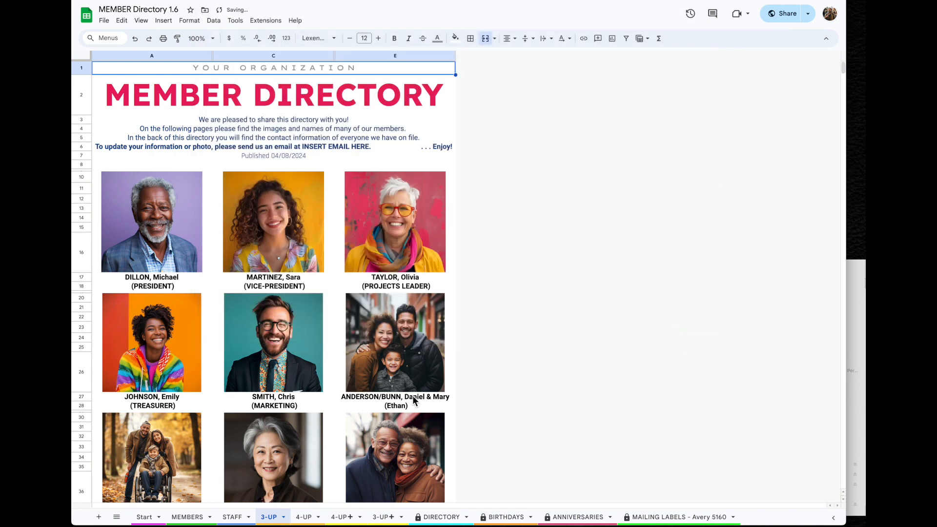
# Print-preview the 4-UP Office Directory sheet's 33 pages and continue to the printer dialog
pyautogui.click(309, 519)
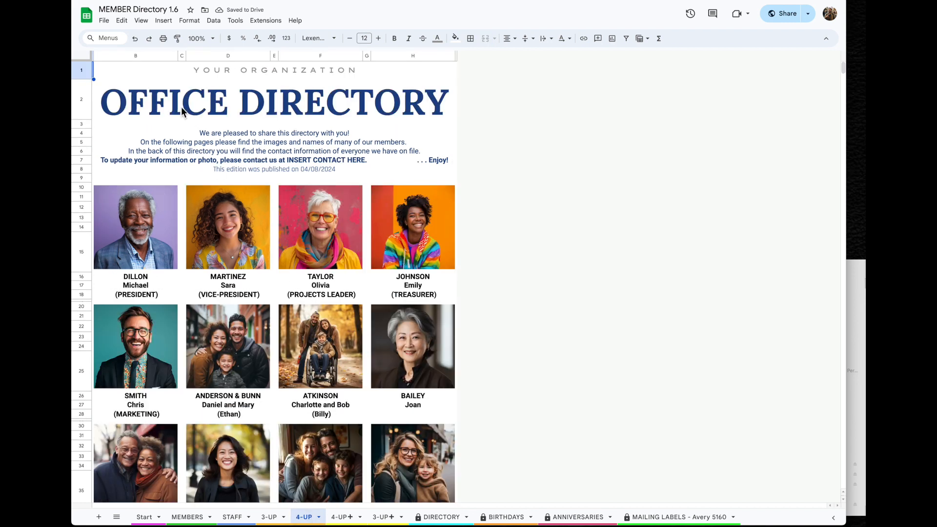
pyautogui.click(108, 21)
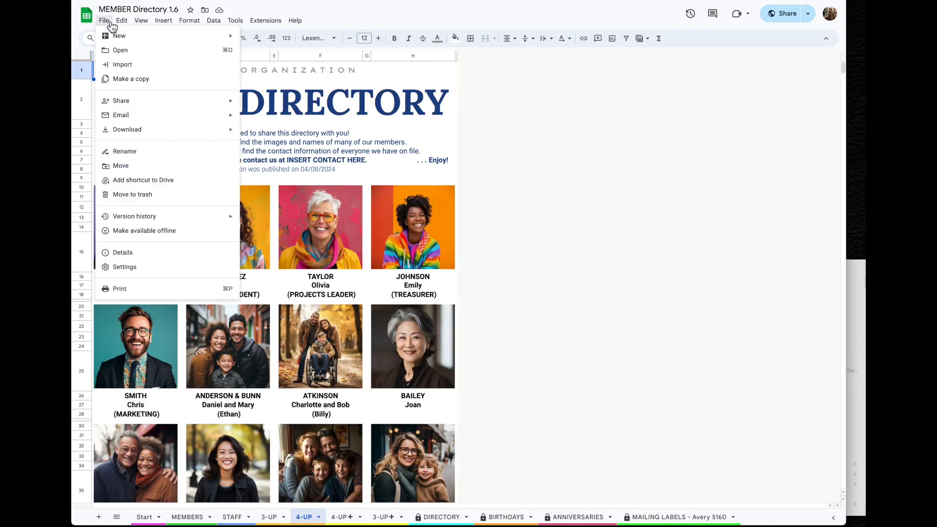
pyautogui.click(136, 289)
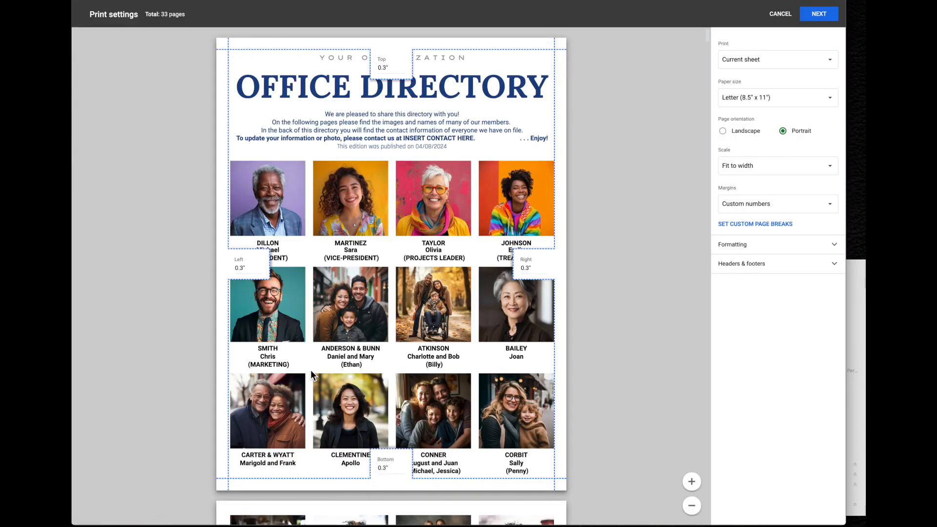
pyautogui.scroll(-10, 563, 478)
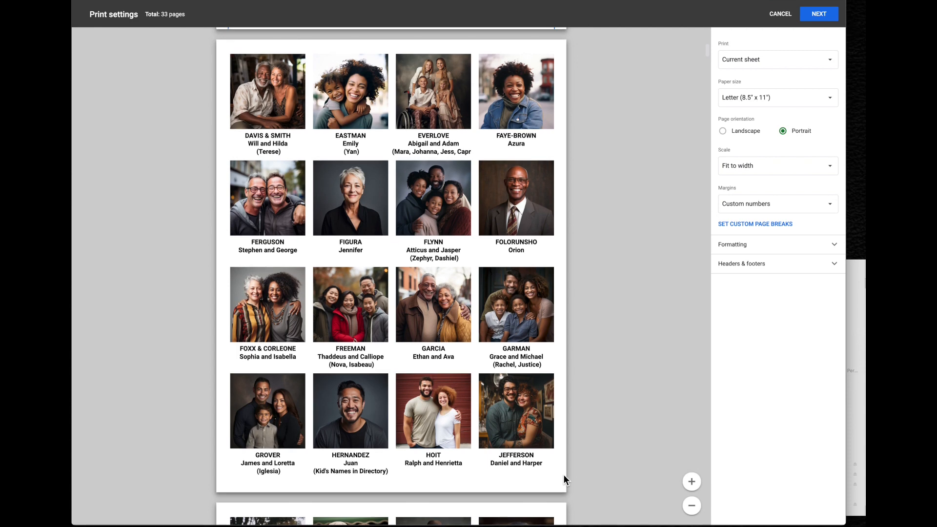
pyautogui.scroll(-3, 563, 478)
pyautogui.scroll(-6, 564, 479)
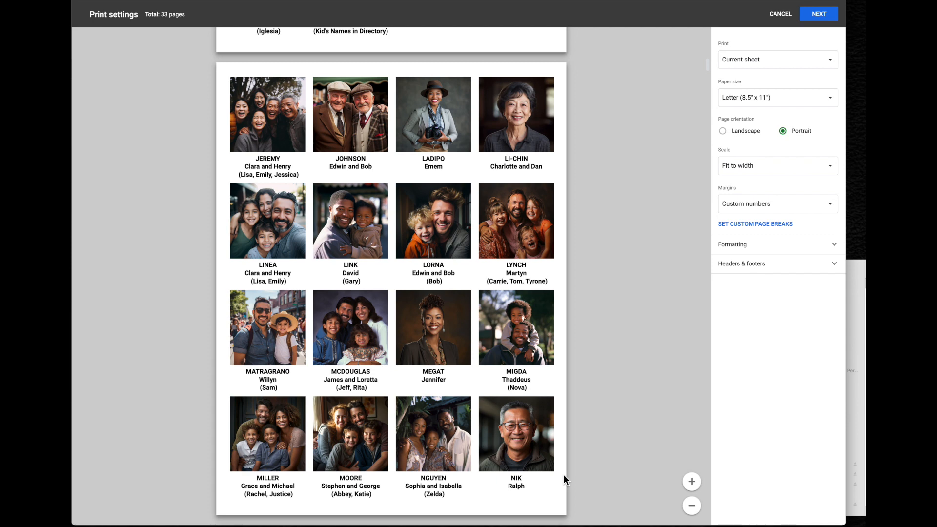
pyautogui.scroll(-10, 564, 479)
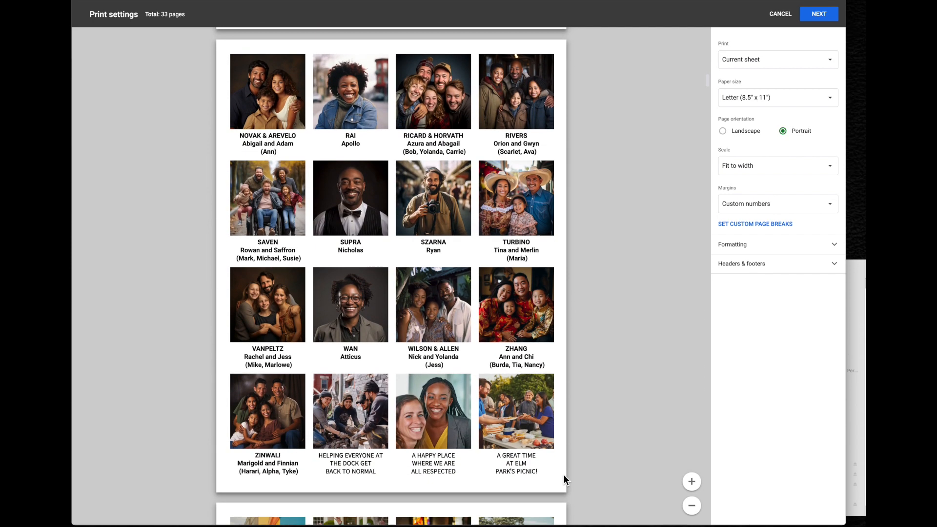
pyautogui.scroll(-10, 564, 479)
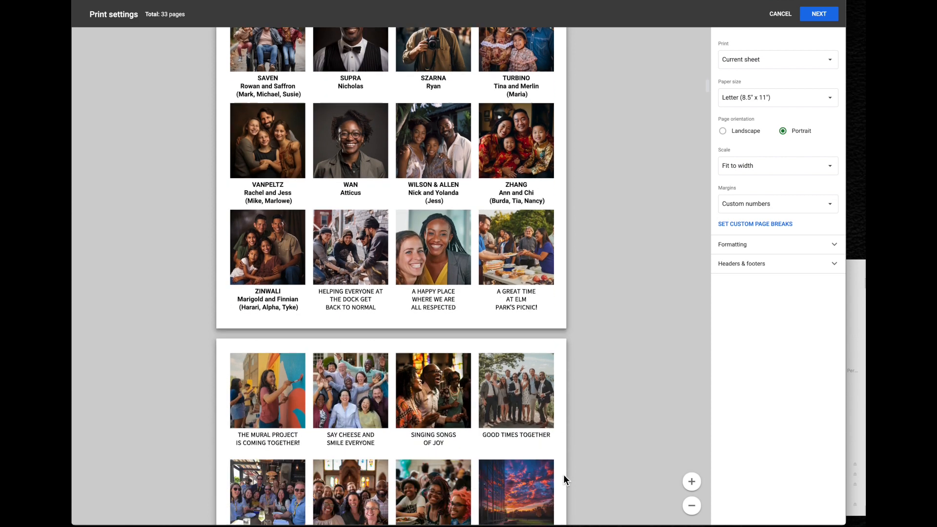
pyautogui.scroll(2, 564, 475)
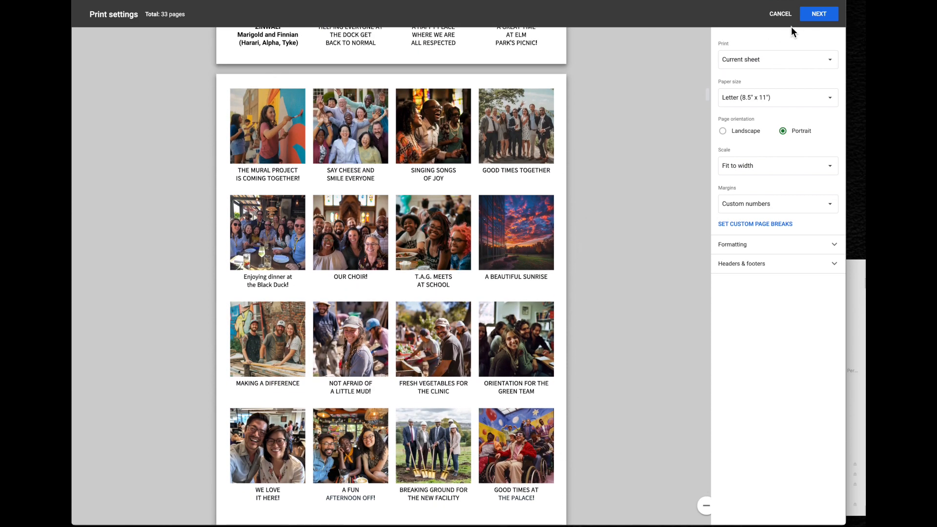
pyautogui.click(819, 14)
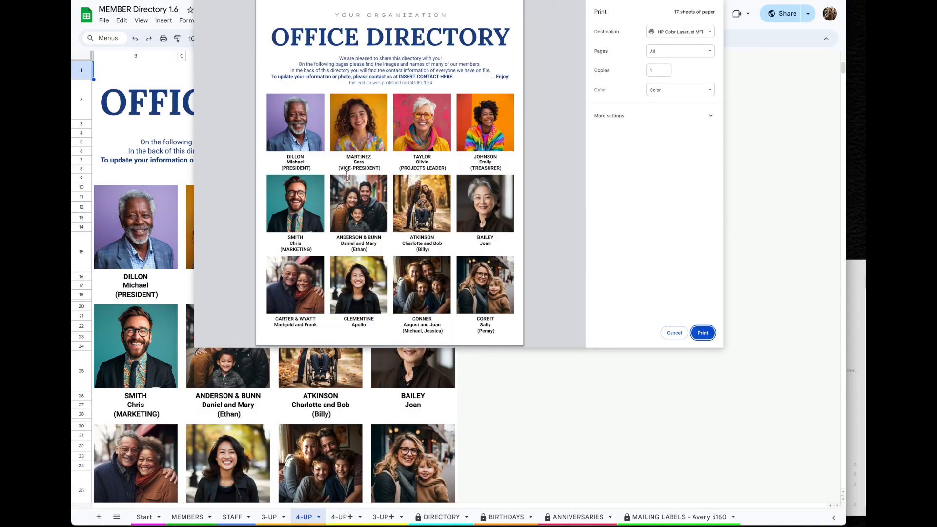
# Send custom pages 1-5 of the 4-UP directory to Save as PDF, then close the dialog
pyautogui.scroll(-15, 494, 255)
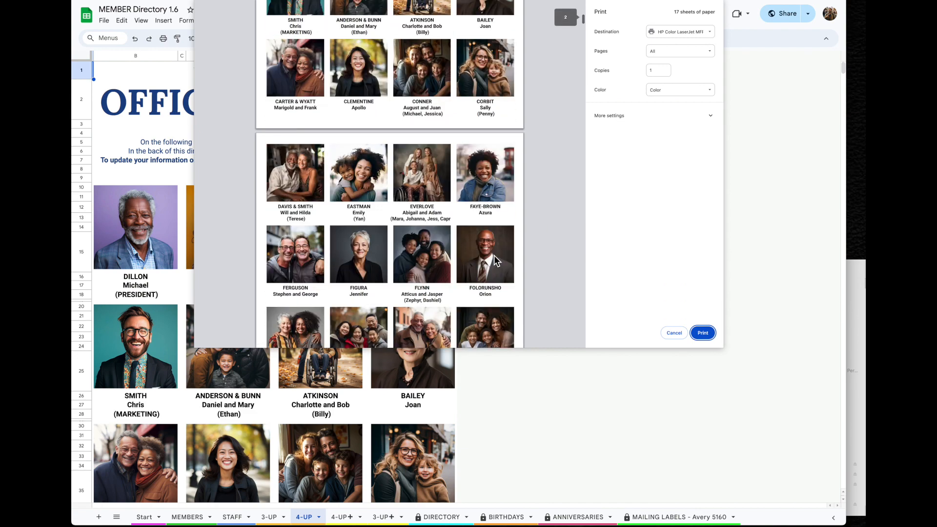
pyautogui.scroll(-5, 494, 255)
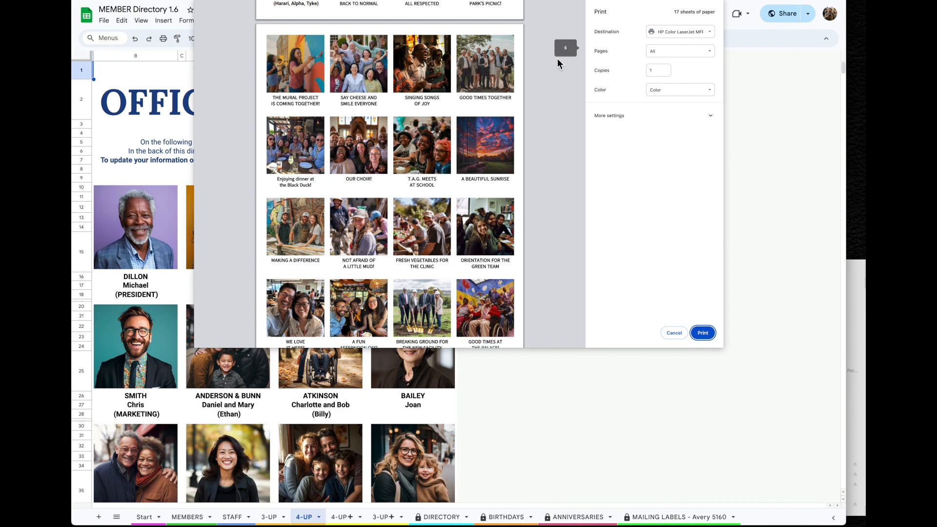
pyautogui.click(672, 55)
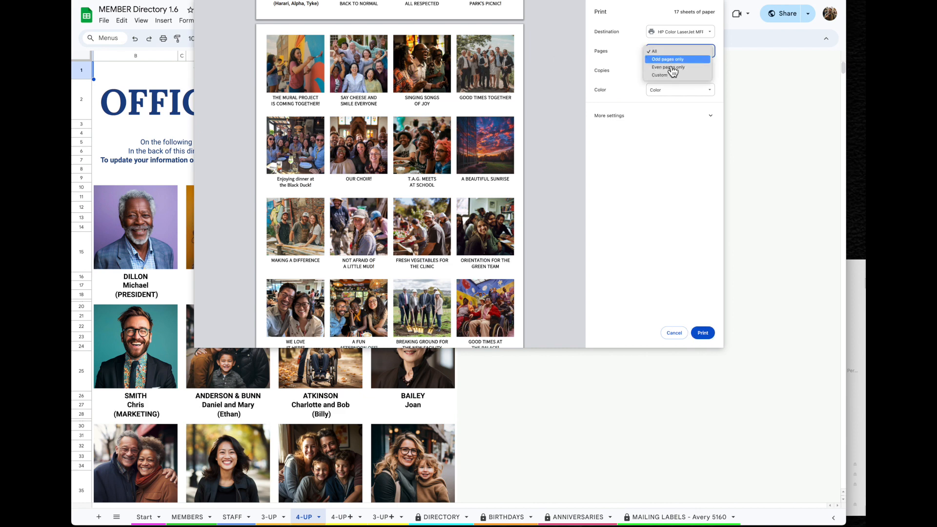
pyautogui.click(671, 76)
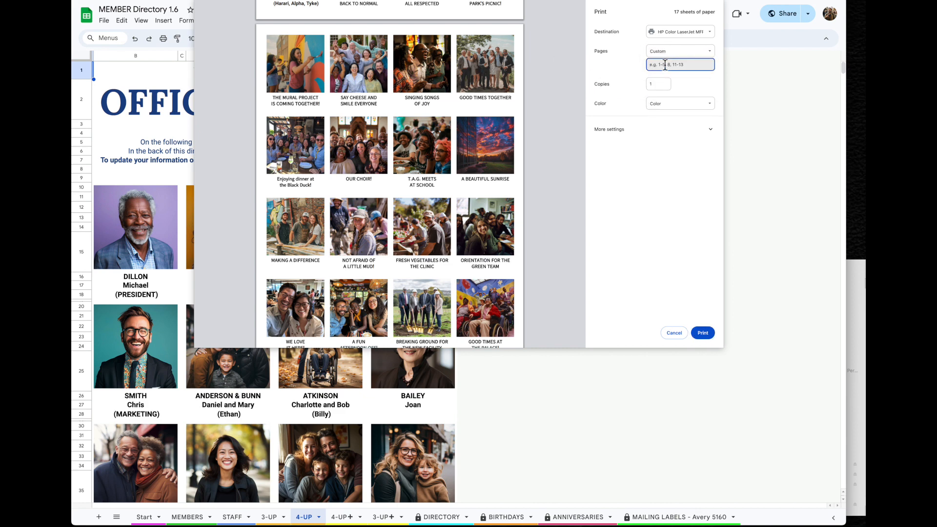
pyautogui.write('1')
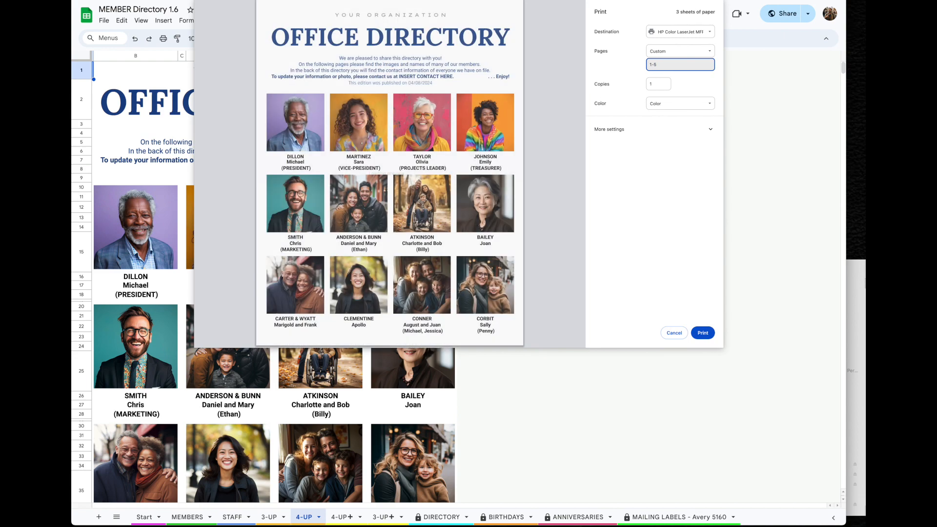
pyautogui.write('-5')
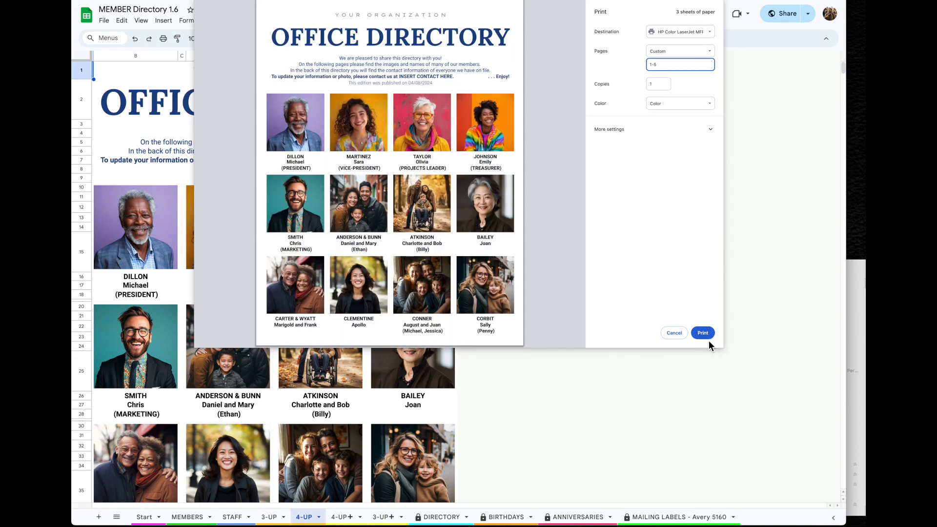
pyautogui.click(676, 33)
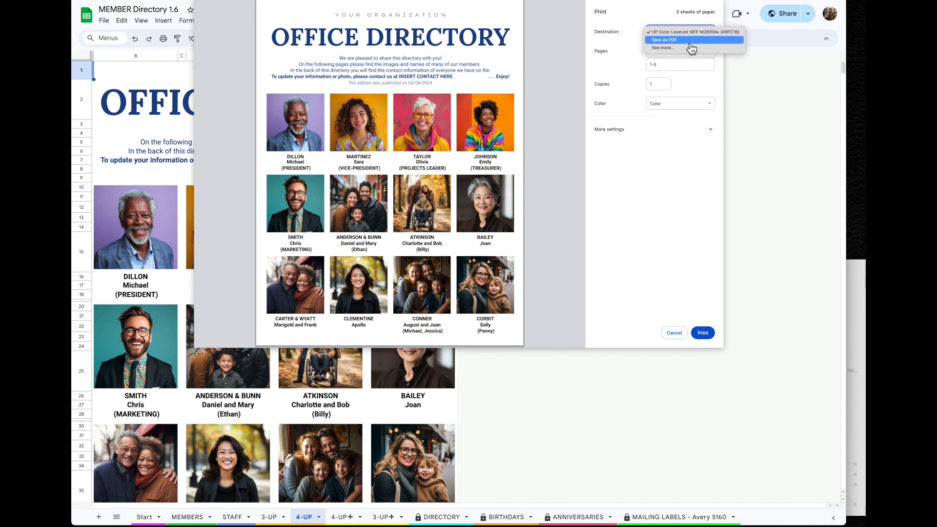
pyautogui.click(689, 41)
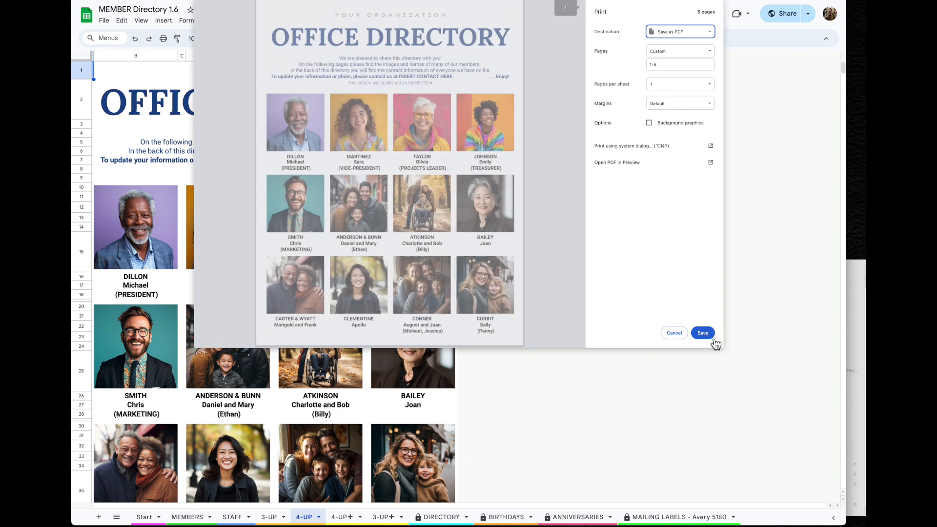
pyautogui.click(675, 336)
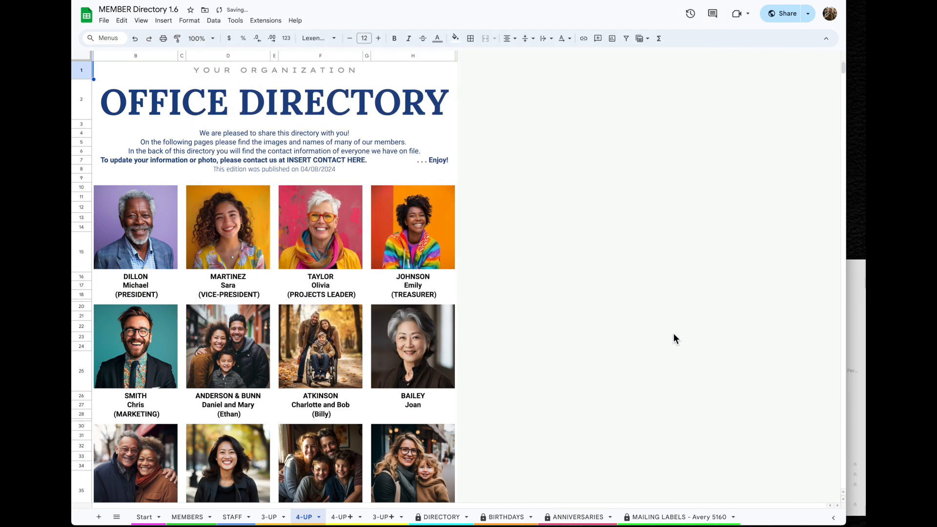
# Preview the 4-UP+ sheet's 33 print pages with Ctrl+P, then cancel without printing
pyautogui.click(348, 521)
pyautogui.hotkey('ctrl', 'p')
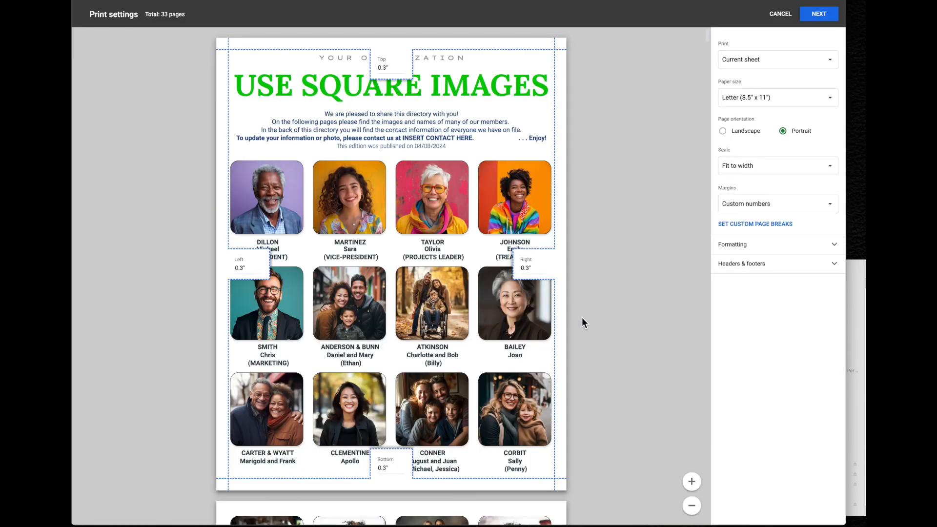
pyautogui.scroll(-8, 583, 319)
pyautogui.scroll(-1, 582, 318)
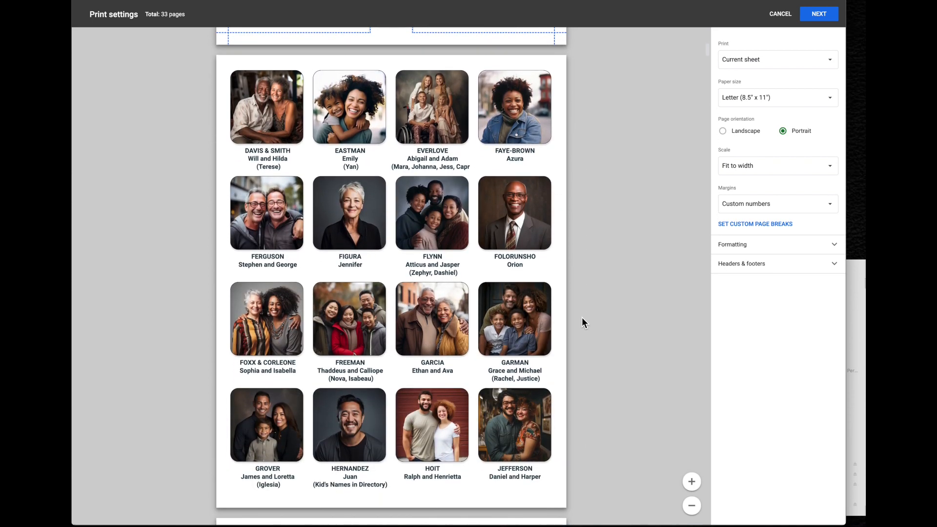
pyautogui.scroll(-10, 581, 317)
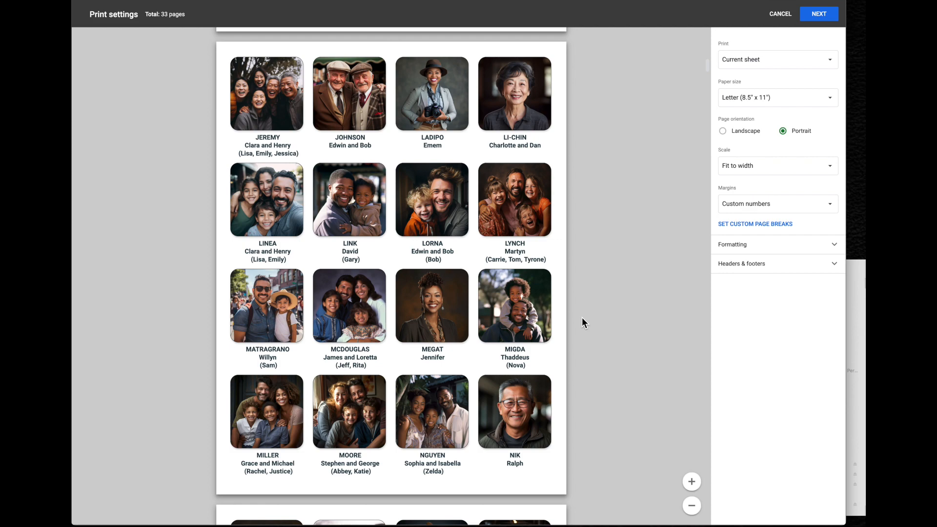
pyautogui.click(781, 14)
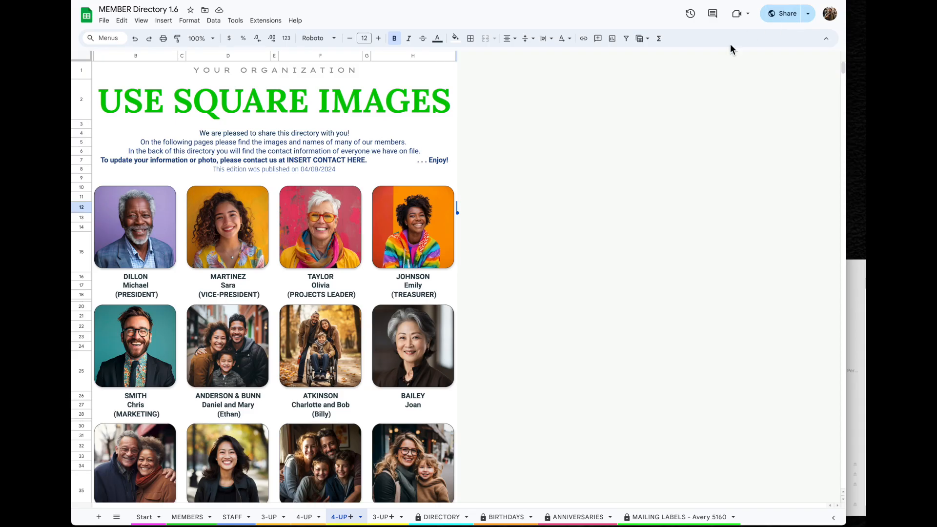
# Switch to the 3-UP+ sheet, review its 44-page print preview, and cancel without printing
pyautogui.click(384, 517)
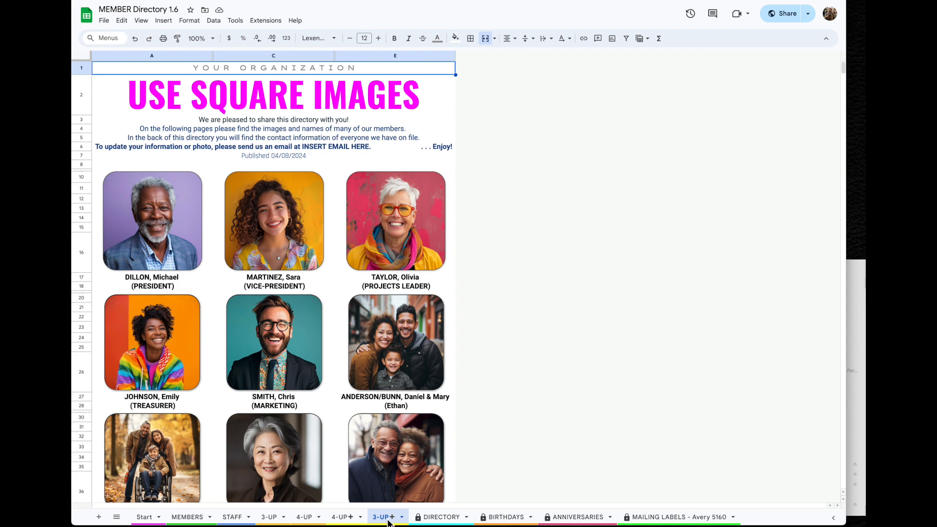
pyautogui.click(104, 20)
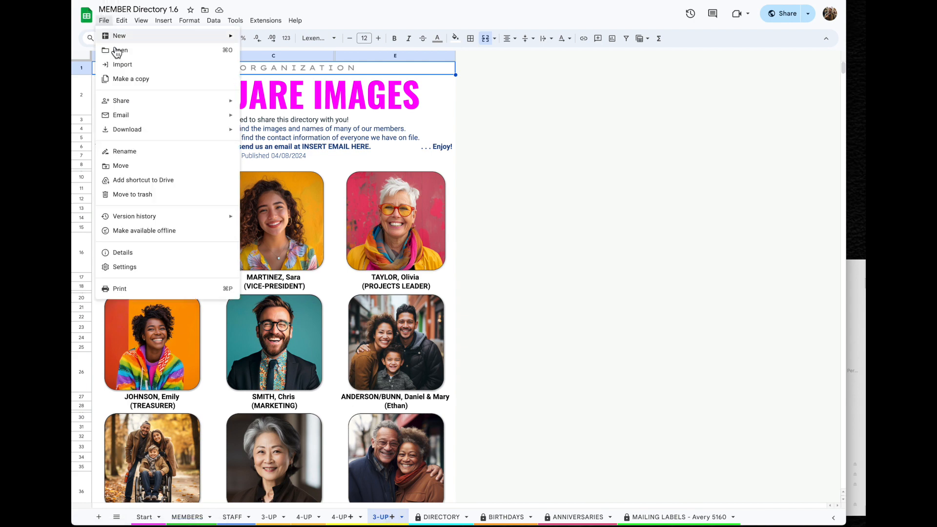
pyautogui.click(147, 288)
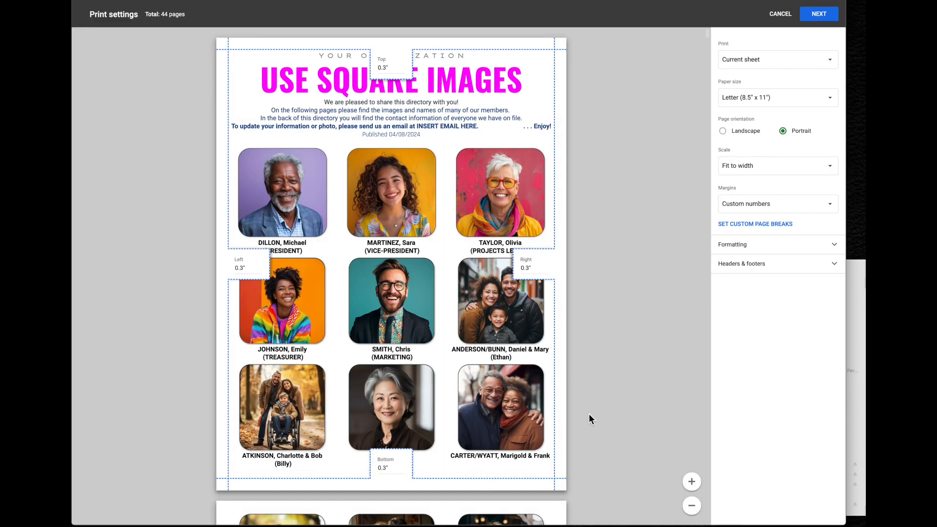
pyautogui.scroll(-8, 589, 417)
pyautogui.scroll(-10, 590, 418)
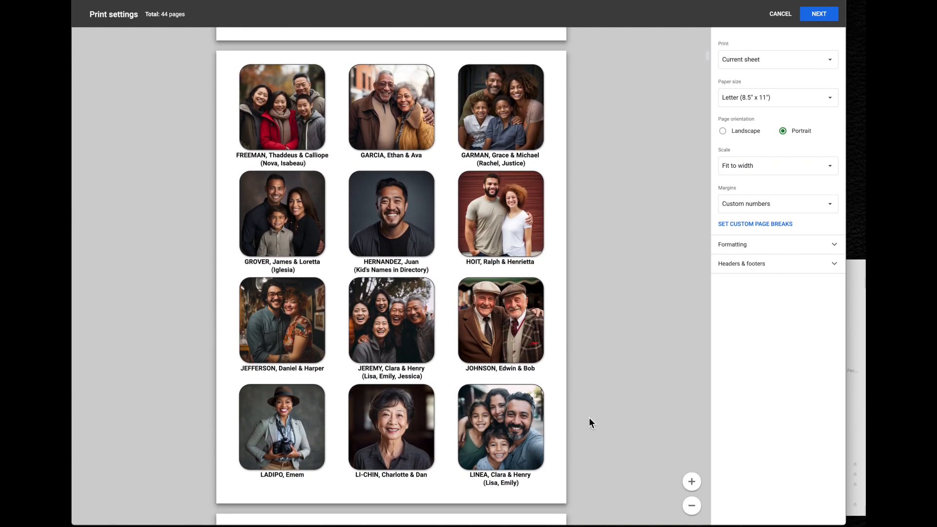
pyautogui.scroll(-10, 589, 418)
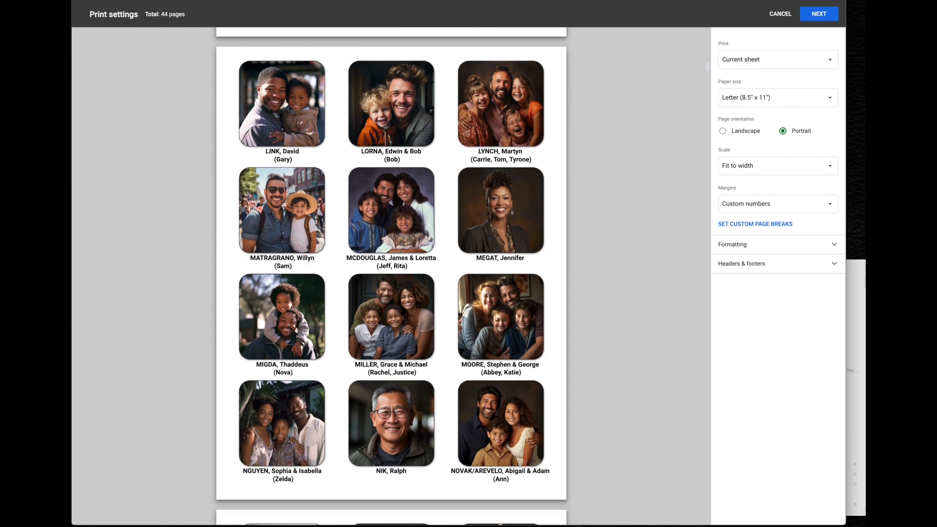
pyautogui.click(780, 14)
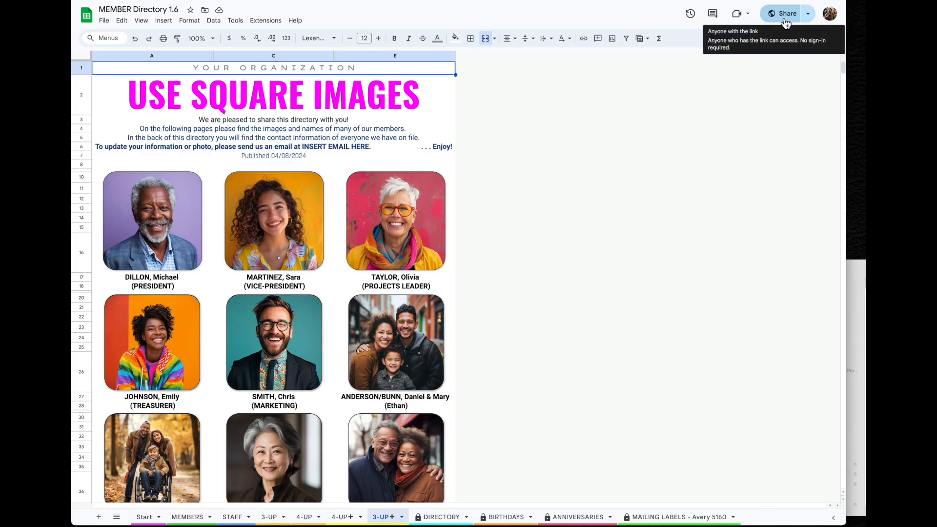
# Switch to the DIRECTORY sheet and review its 102-page Letter portrait print preview, then cancel
pyautogui.click(448, 518)
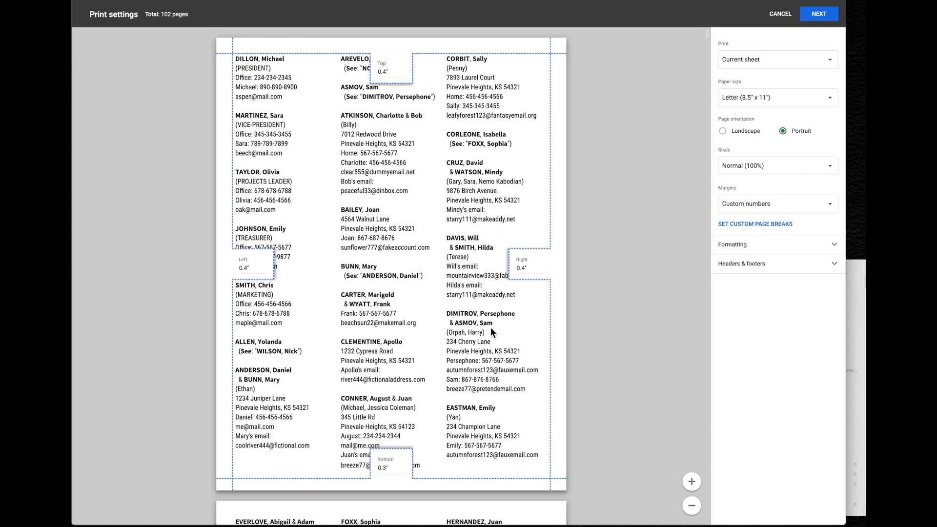
pyautogui.scroll(-3, 490, 326)
pyautogui.scroll(-6, 490, 326)
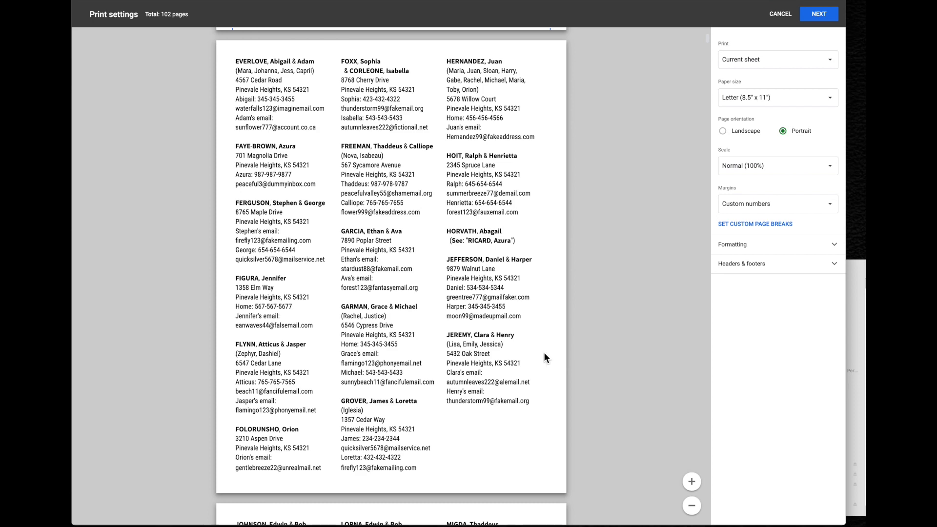
pyautogui.scroll(-9, 540, 354)
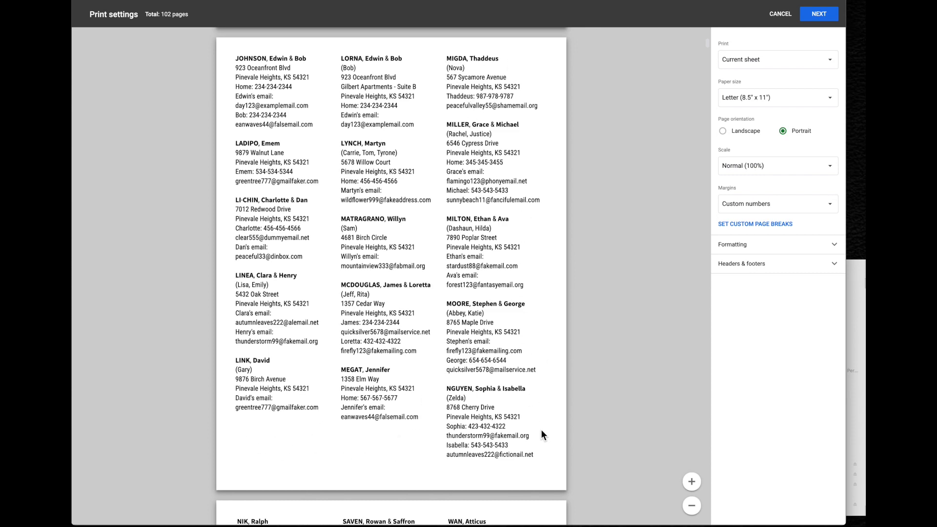
pyautogui.scroll(-9, 559, 438)
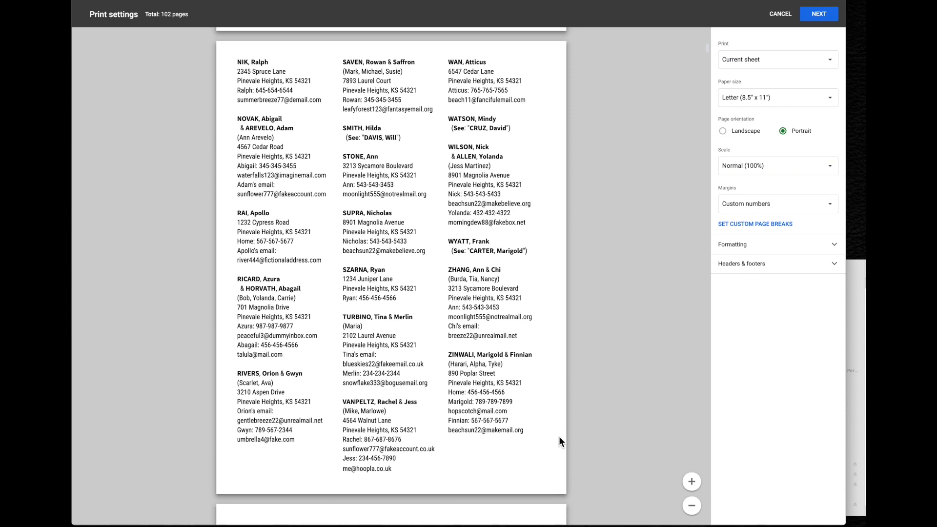
pyautogui.click(788, 18)
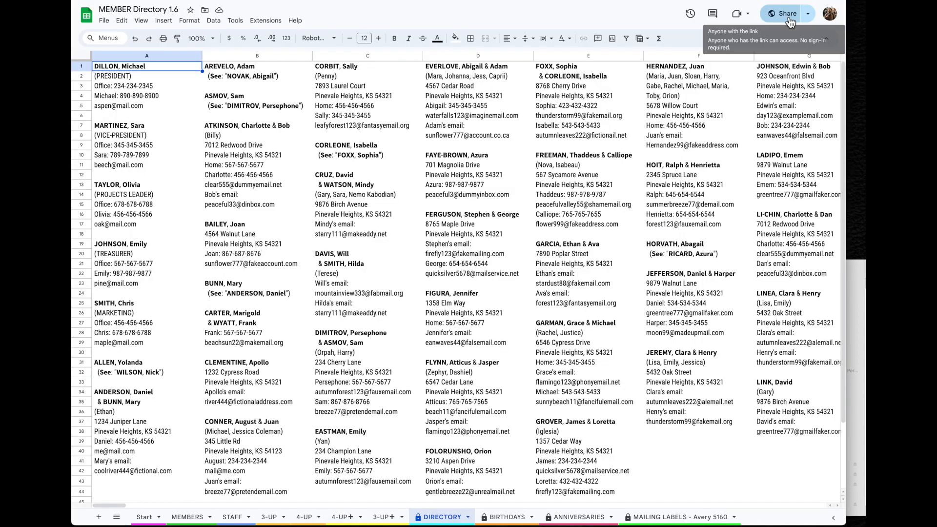
# Open the MAILING LABELS - Avery 5160 sheet's 76-page print preview and cancel it
pyautogui.click(686, 520)
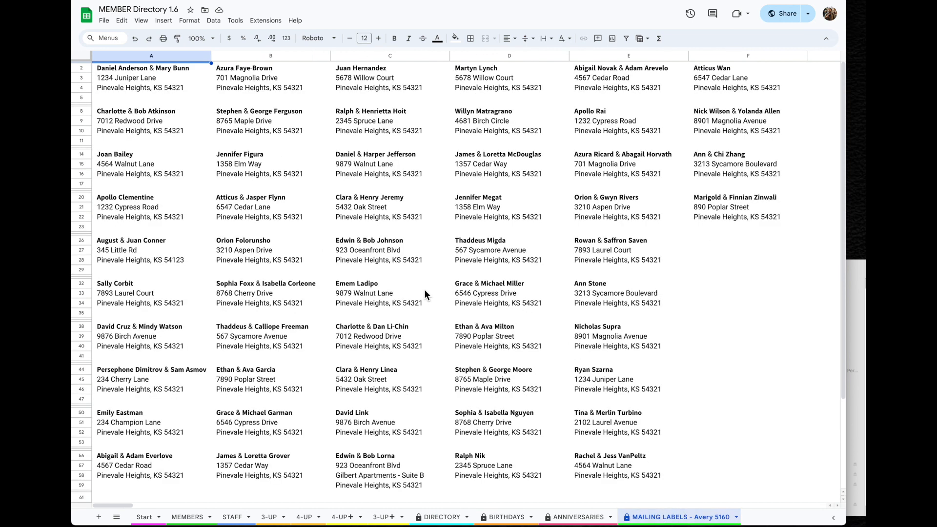
pyautogui.click(112, 26)
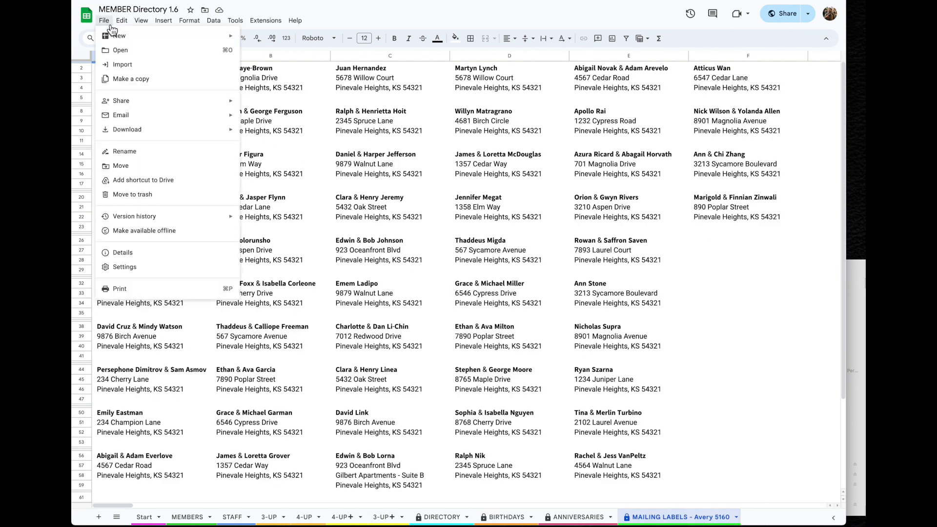
pyautogui.click(147, 291)
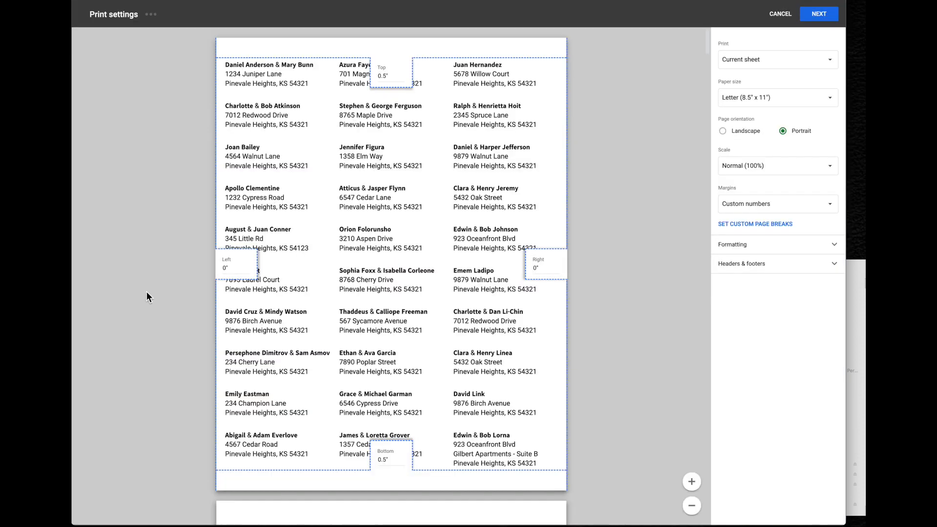
pyautogui.scroll(-10, 550, 410)
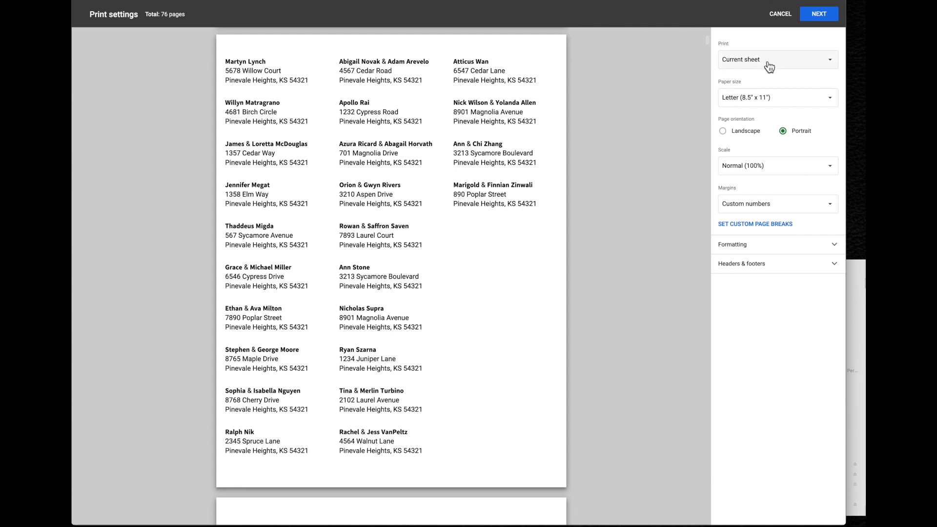
pyautogui.click(785, 16)
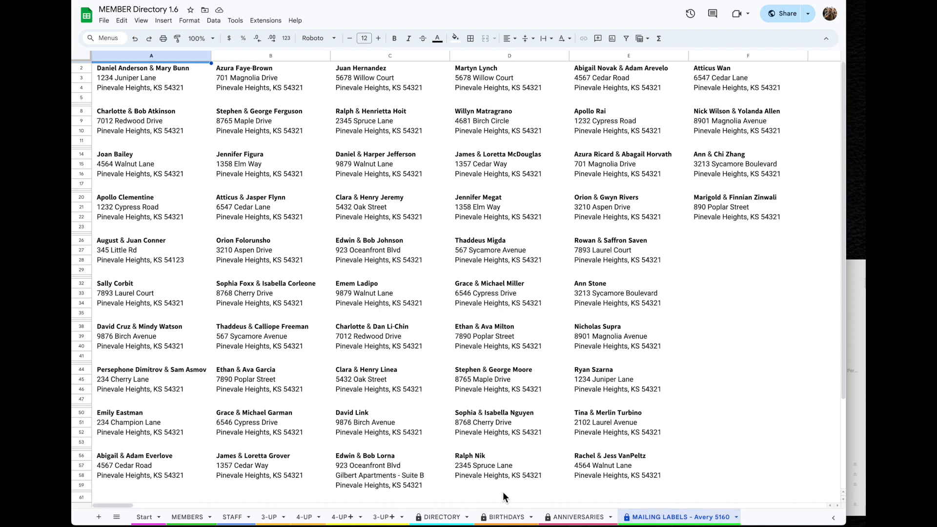
# Copy the January birthdays in B3:C20 of the BIRTHDAYS sheet and start a new email
pyautogui.click(505, 521)
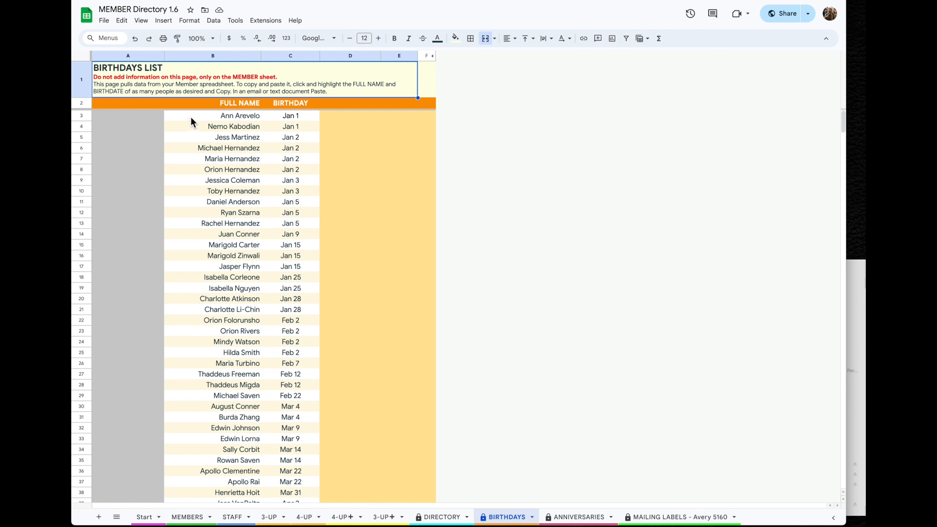
pyautogui.moveTo(193, 119); pyautogui.dragTo(301, 305)
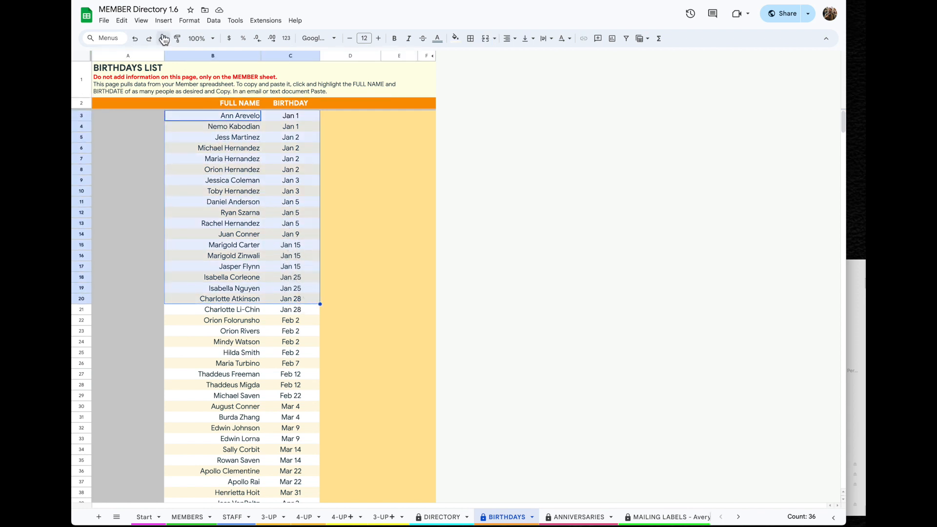
pyautogui.click(128, 22)
pyautogui.click(139, 87)
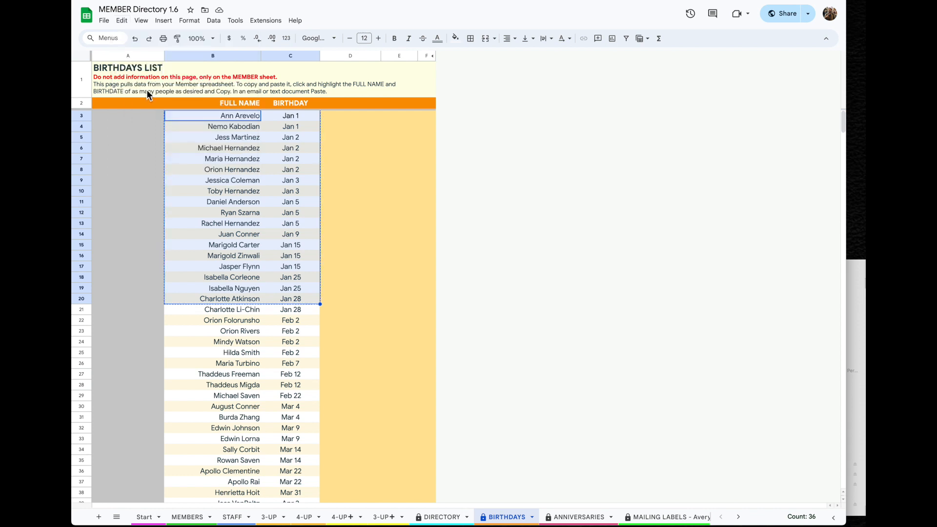
pyautogui.press('super+Tab')
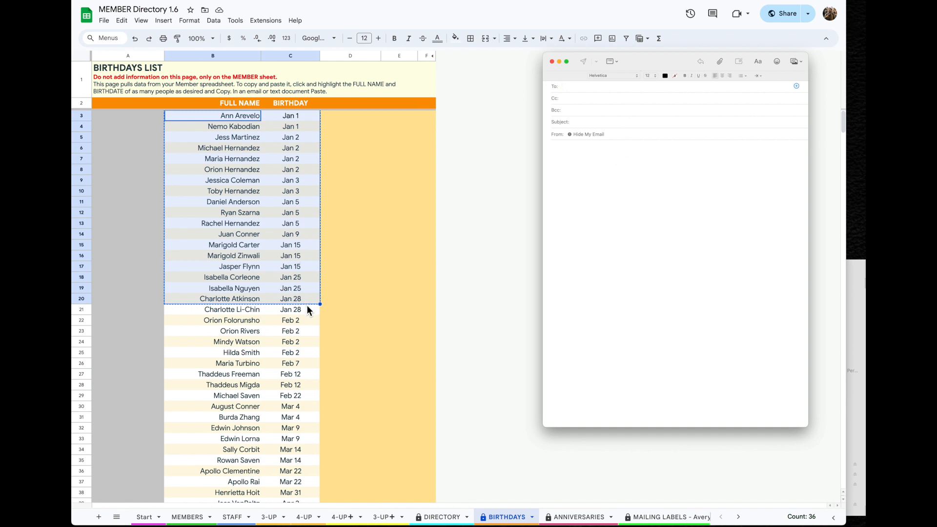
# Paste the birthday table into the email body and set it in Helvetica, then return to Sheets
pyautogui.click(605, 156)
pyautogui.press('super+v')
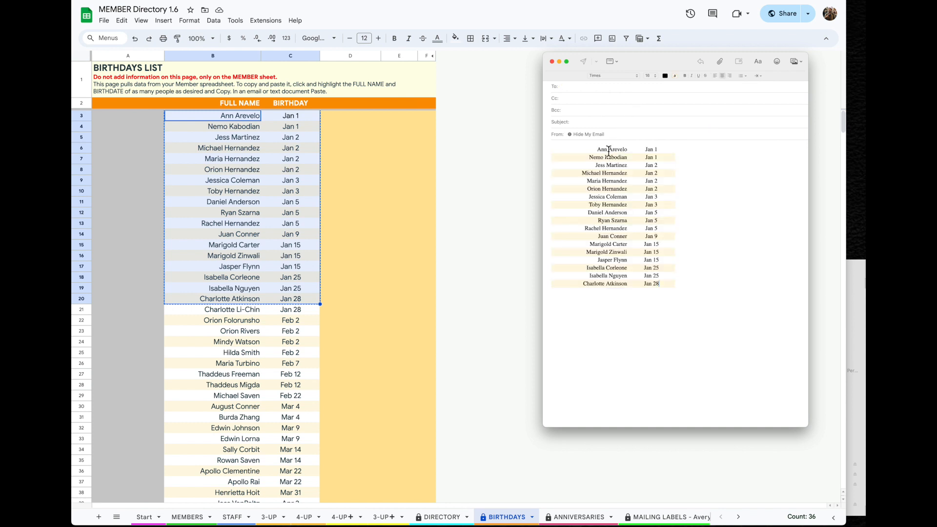
pyautogui.moveTo(678, 291); pyautogui.dragTo(587, 151)
pyautogui.click(613, 78)
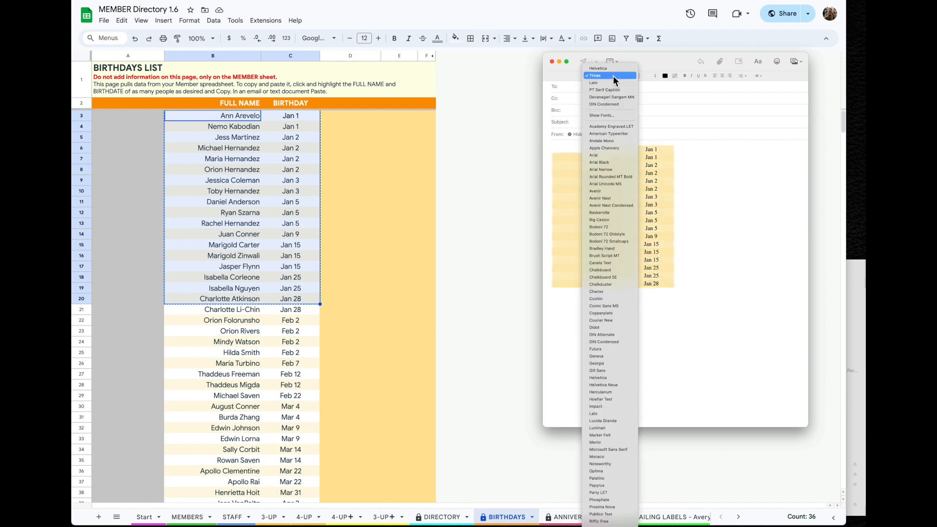
pyautogui.click(613, 75)
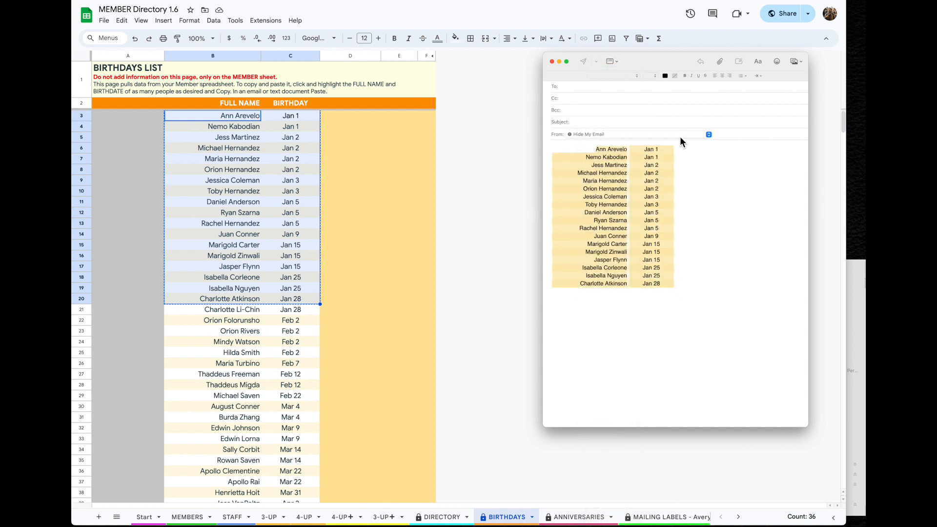
pyautogui.click(717, 213)
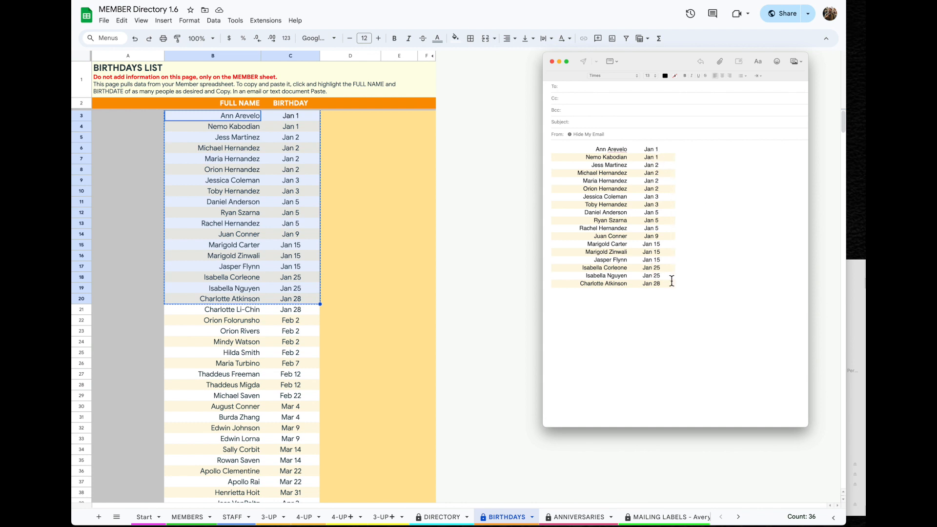
pyautogui.press('Return')
pyautogui.moveTo(679, 56); pyautogui.dragTo(728, 64)
pyautogui.click(577, 522)
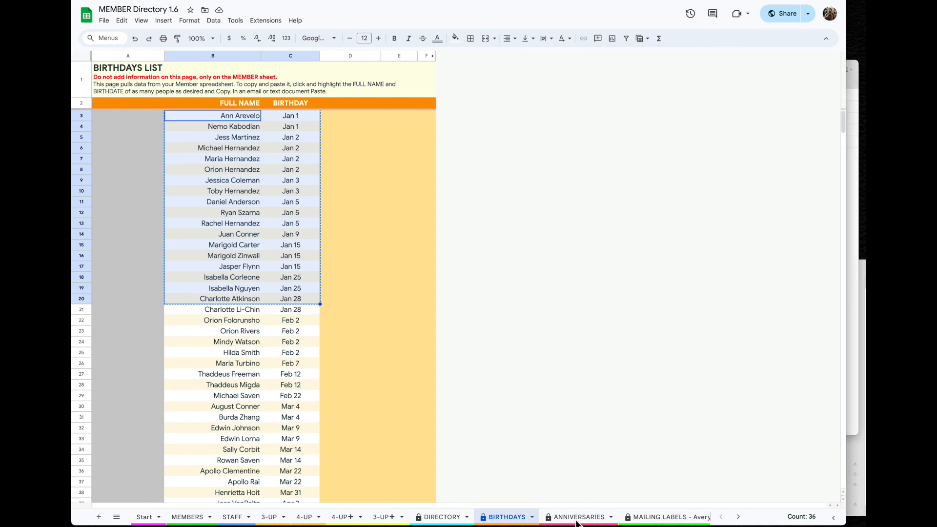
# Copy the four May anniversary rows (B16:C19) from the ANNIVERSARIES sheet
pyautogui.click(577, 518)
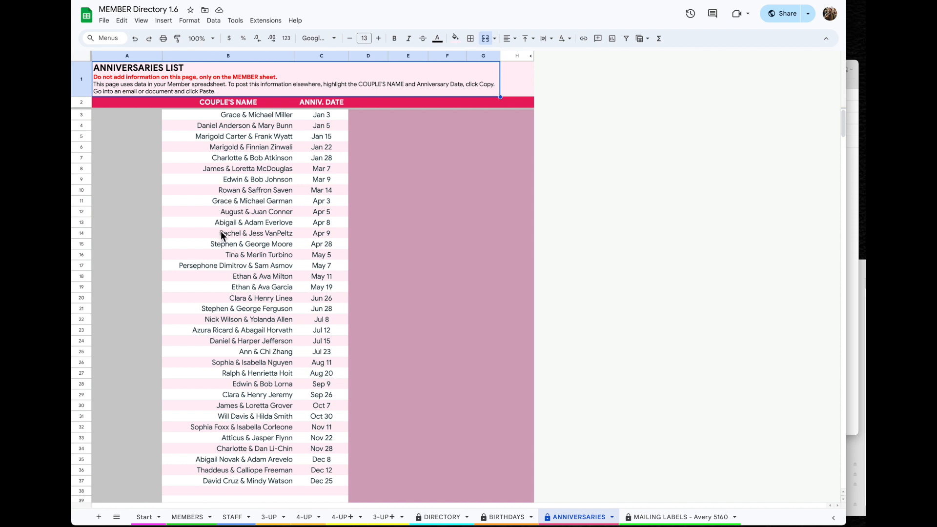
pyautogui.moveTo(218, 254); pyautogui.dragTo(338, 289)
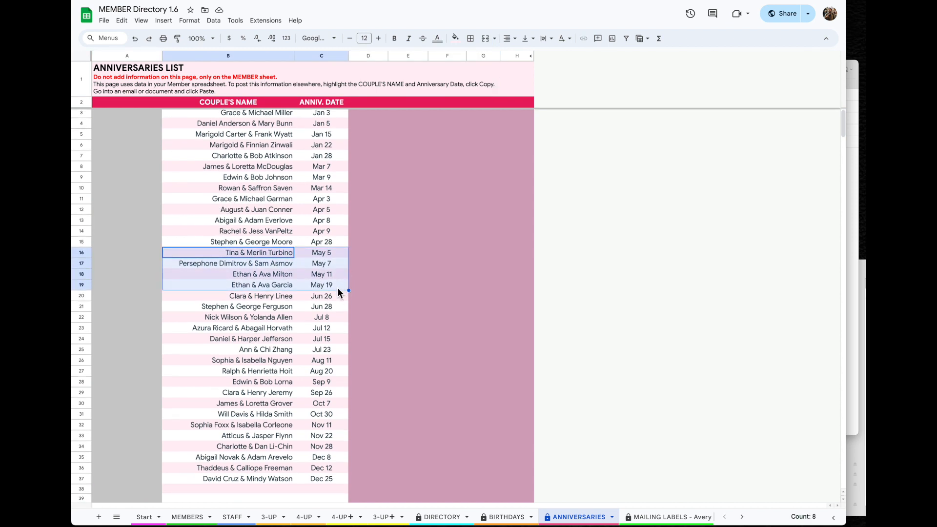
pyautogui.click(121, 20)
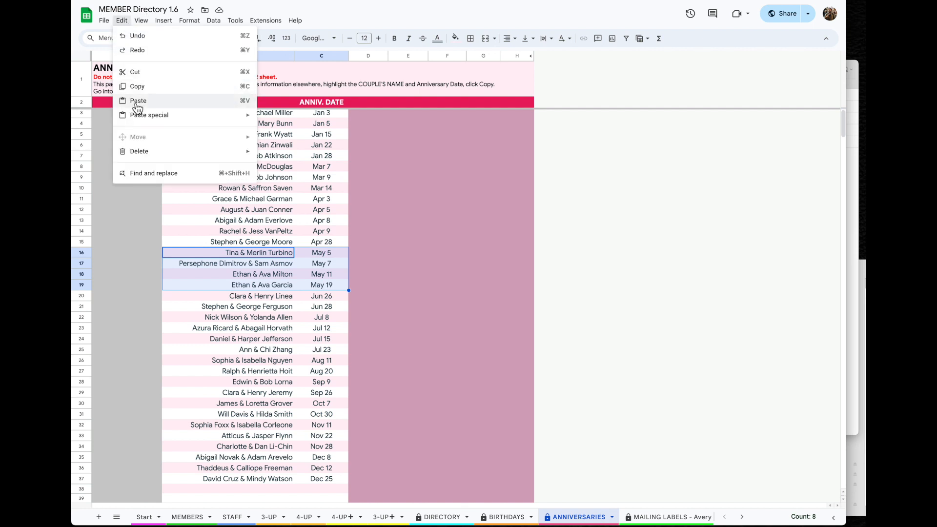
pyautogui.click(141, 88)
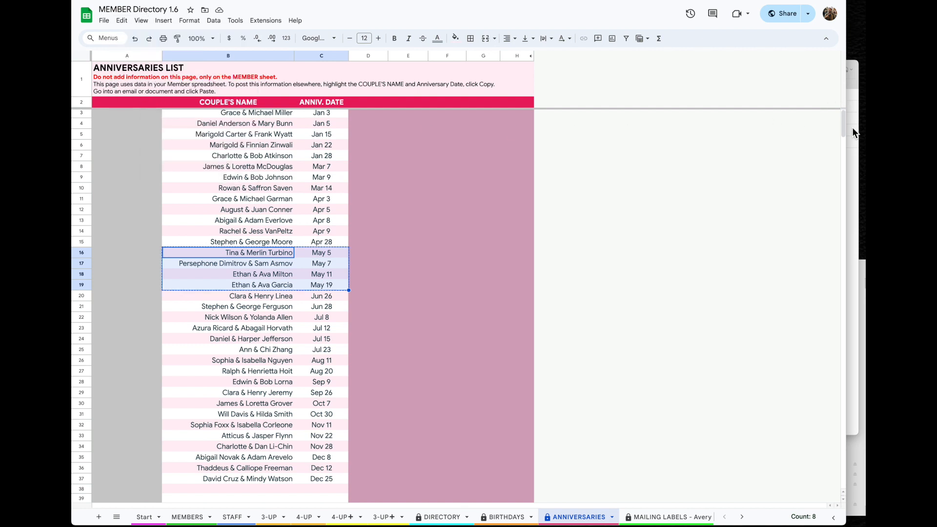
# Paste the May anniversaries below the birthdays in the email draft and set them in a sans-serif font
pyautogui.click(854, 172)
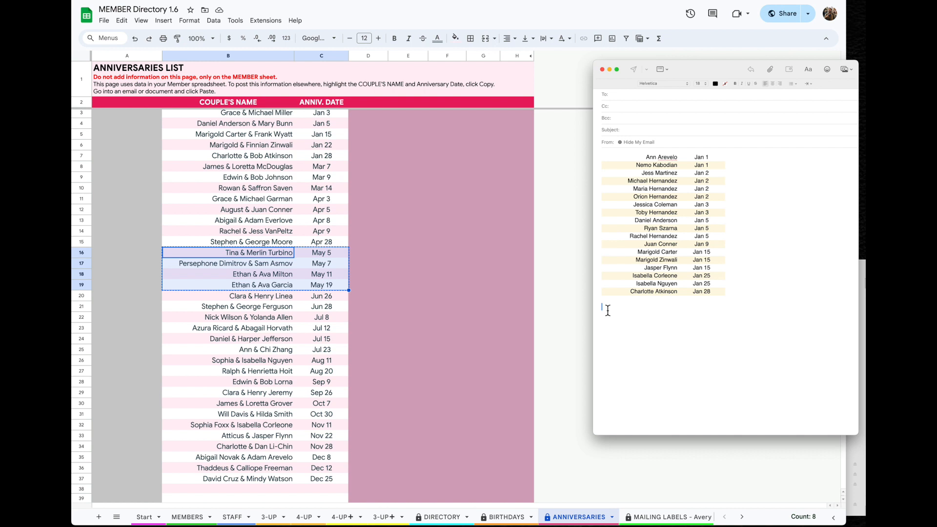
pyautogui.press('super+v')
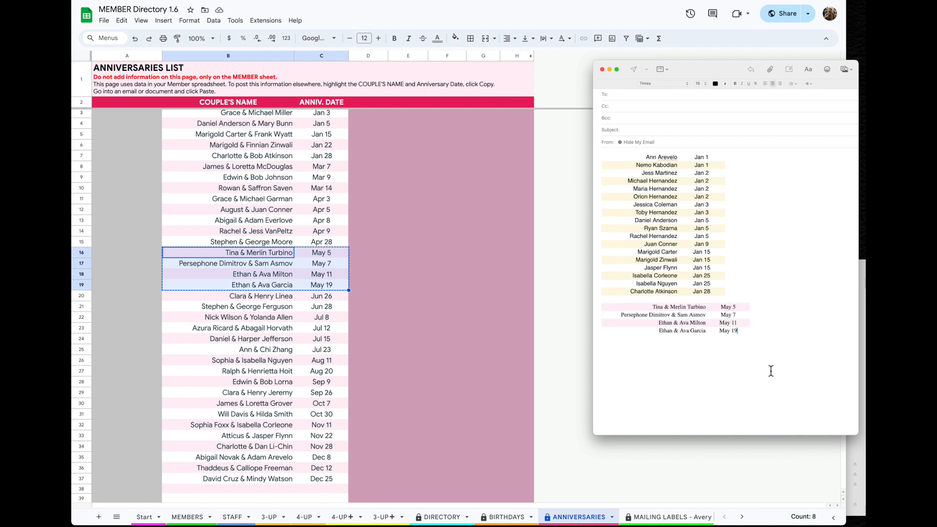
pyautogui.moveTo(775, 338); pyautogui.dragTo(606, 306)
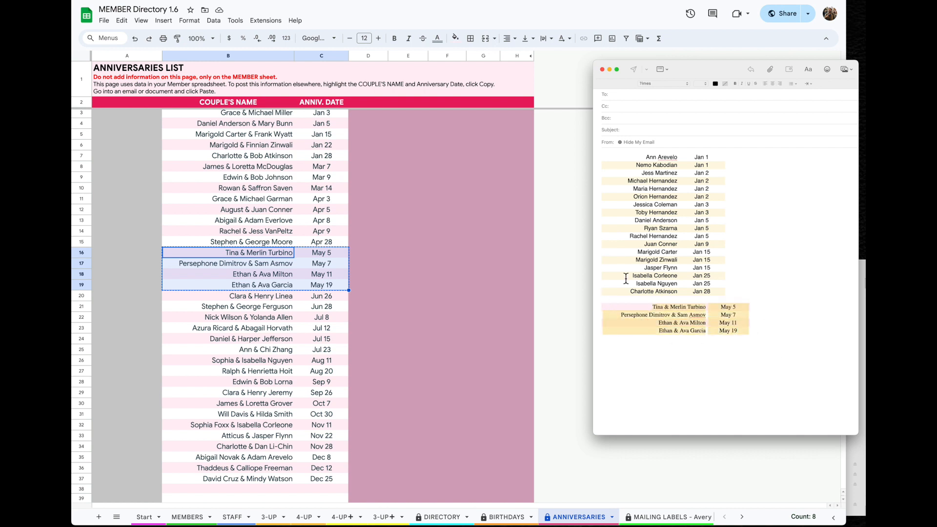
pyautogui.click(662, 84)
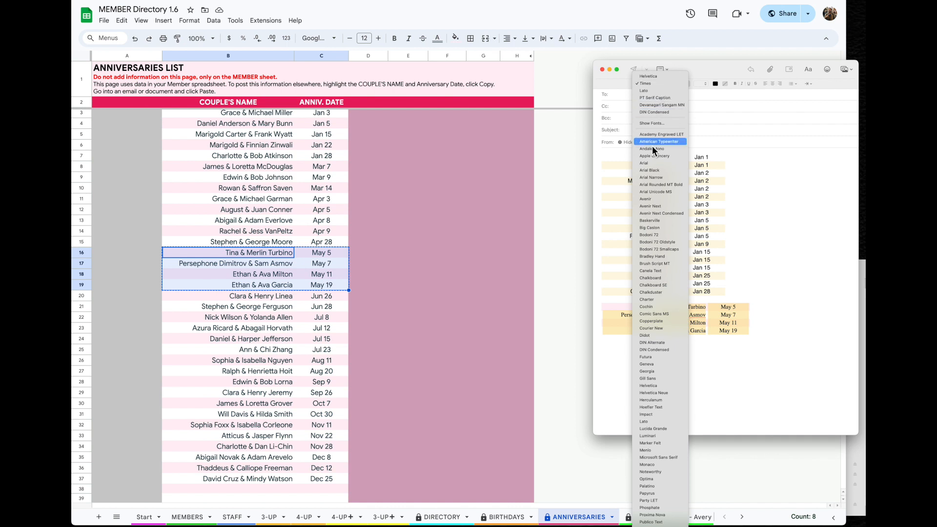
pyautogui.click(655, 192)
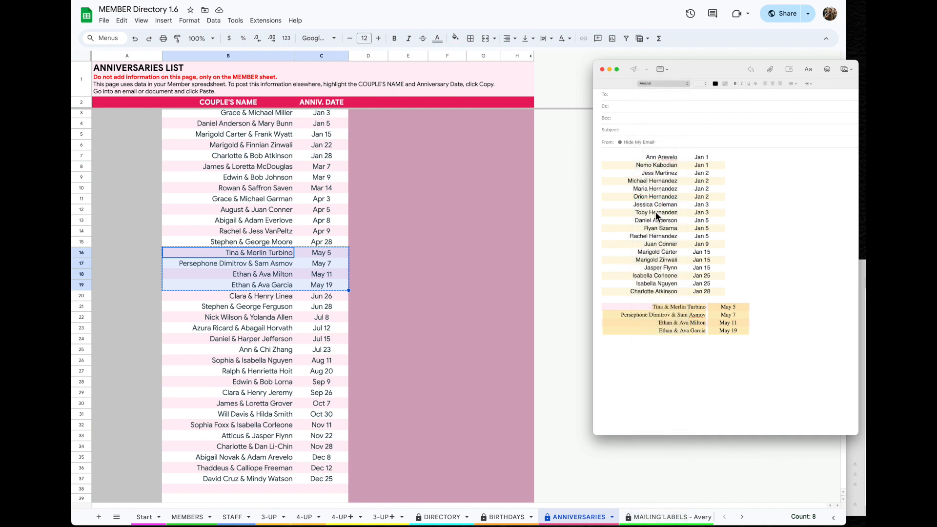
pyautogui.click(800, 363)
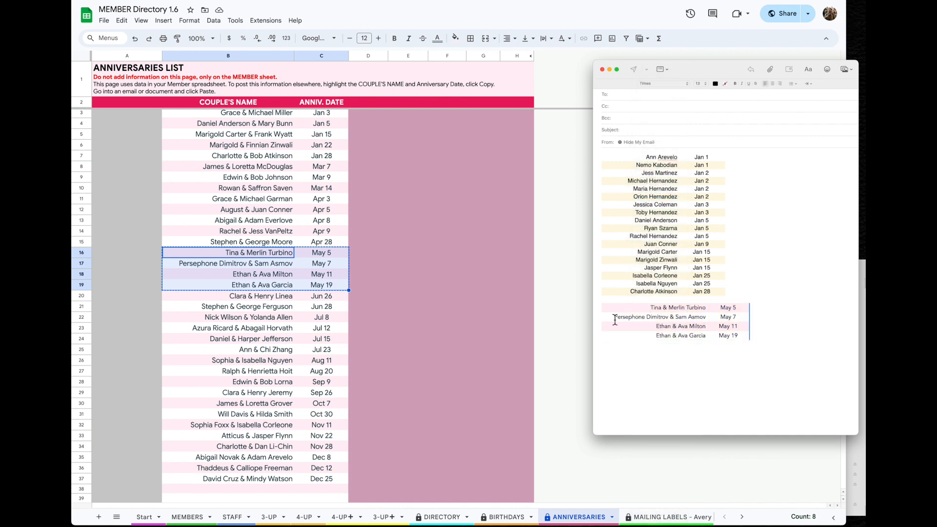
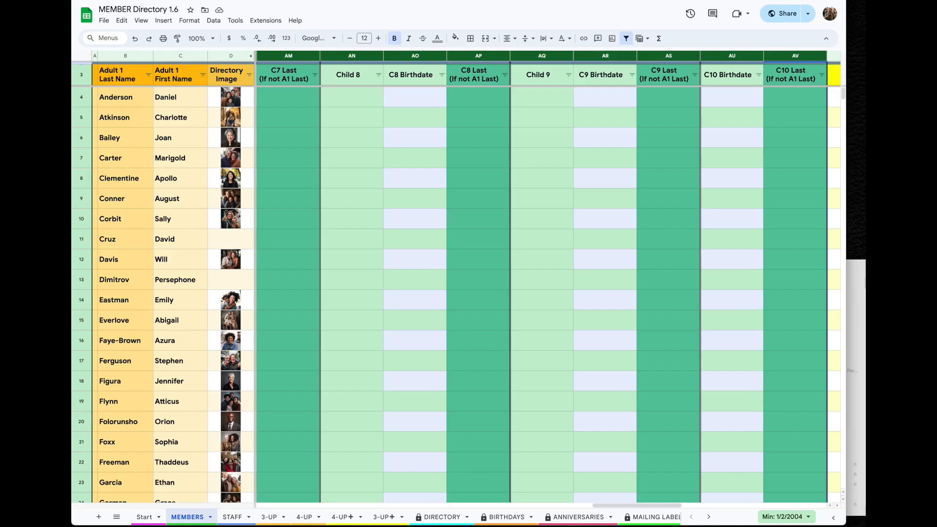
# Copy the MEMBERS sheet to the existing NEW DIRECTORY spreadsheet, finding it by Last modified sort
pyautogui.click(215, 522)
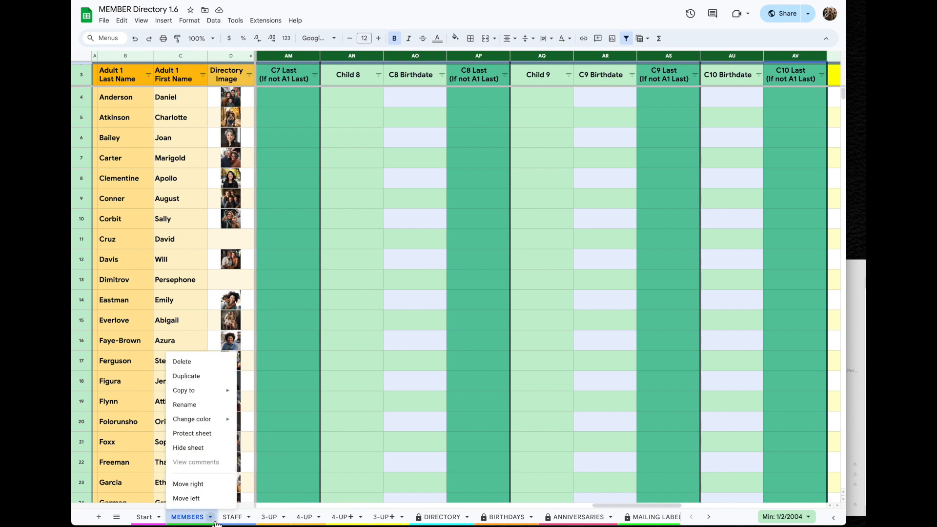
pyautogui.moveTo(203, 398)
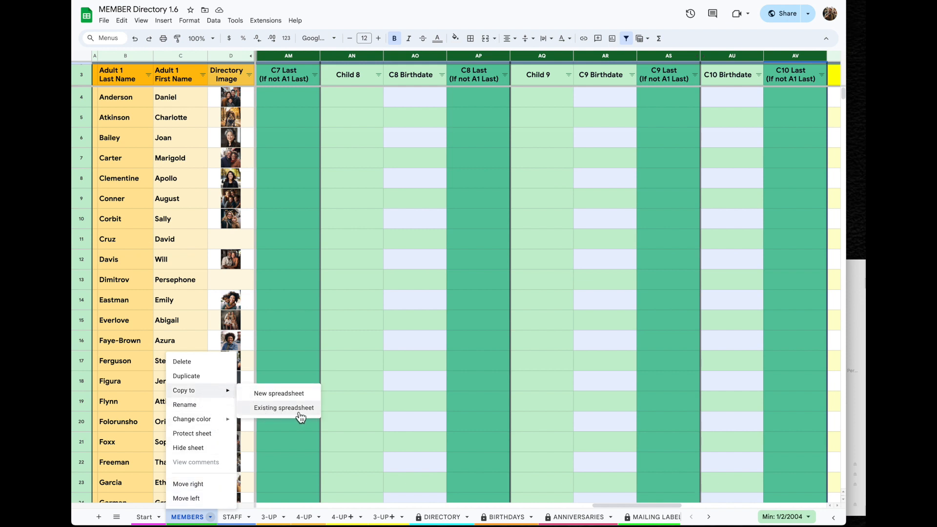
pyautogui.click(318, 413)
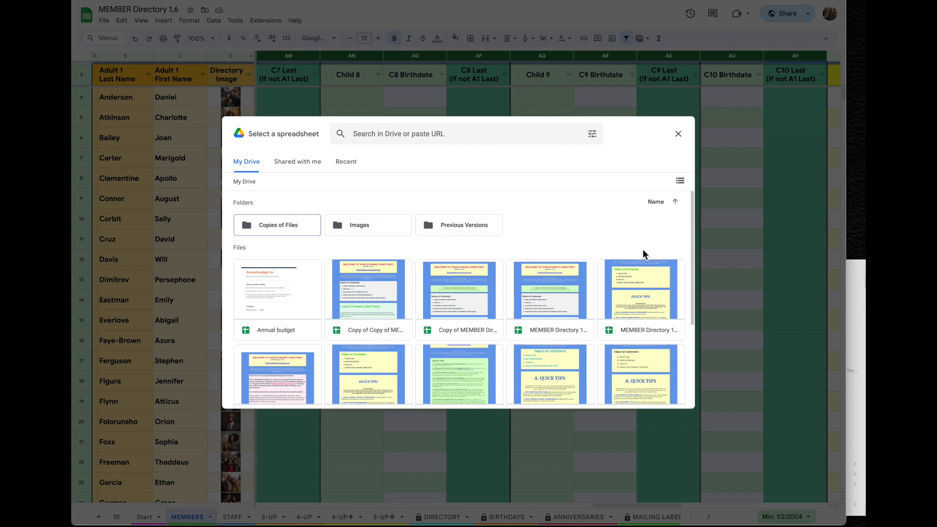
pyautogui.click(681, 182)
pyautogui.click(684, 187)
pyautogui.click(659, 203)
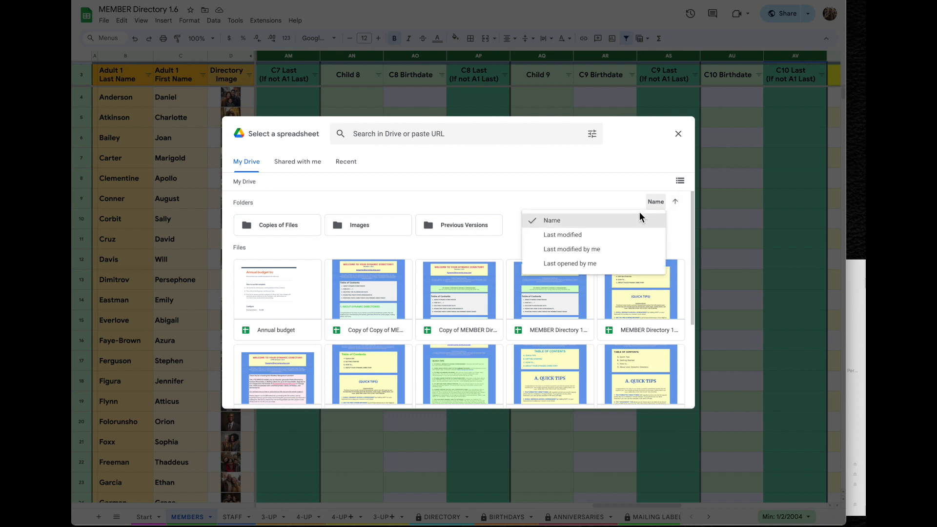
pyautogui.click(592, 239)
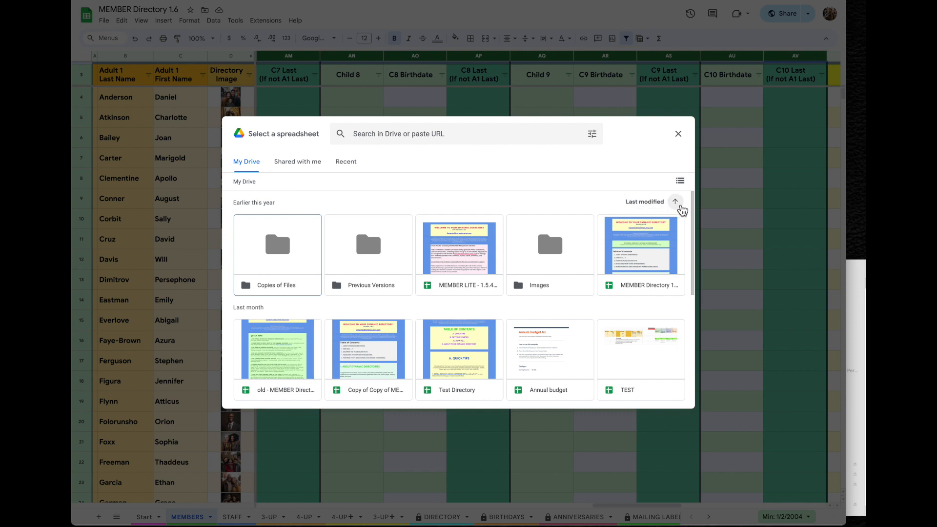
pyautogui.click(677, 205)
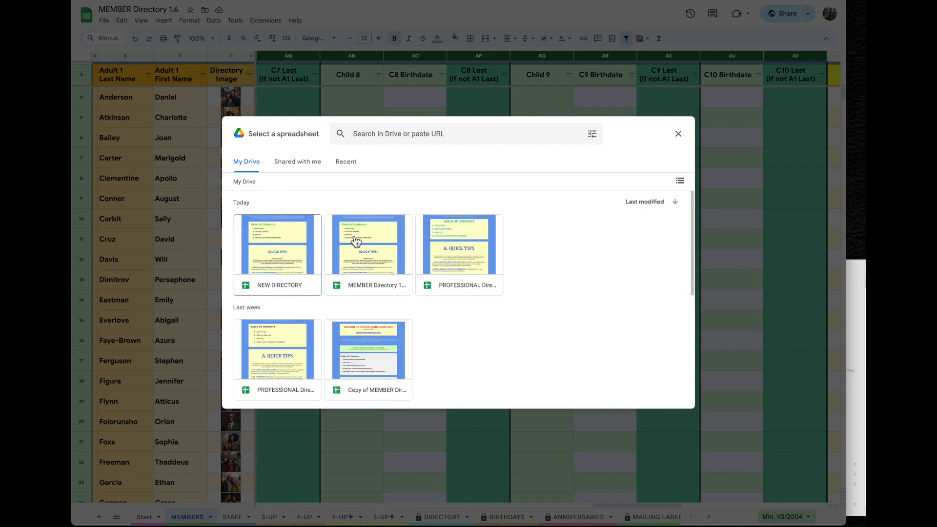
pyautogui.click(284, 293)
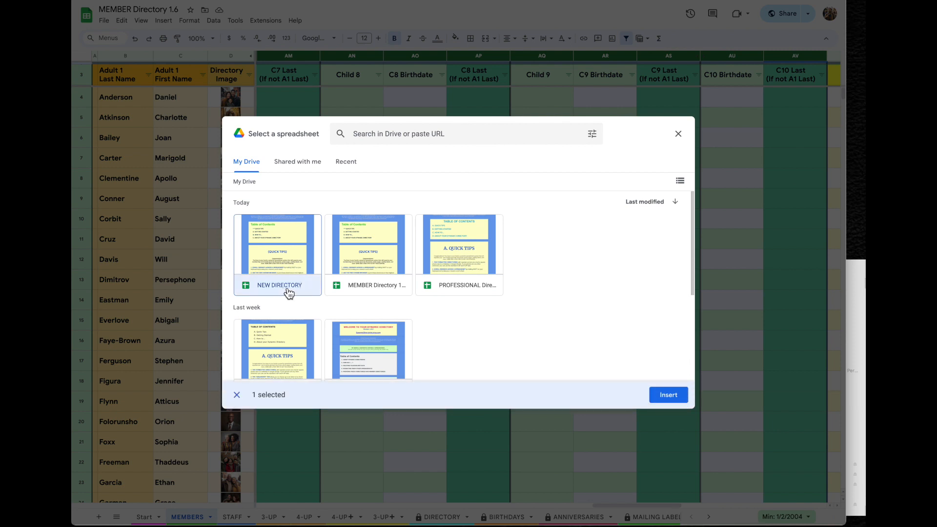
pyautogui.click(667, 397)
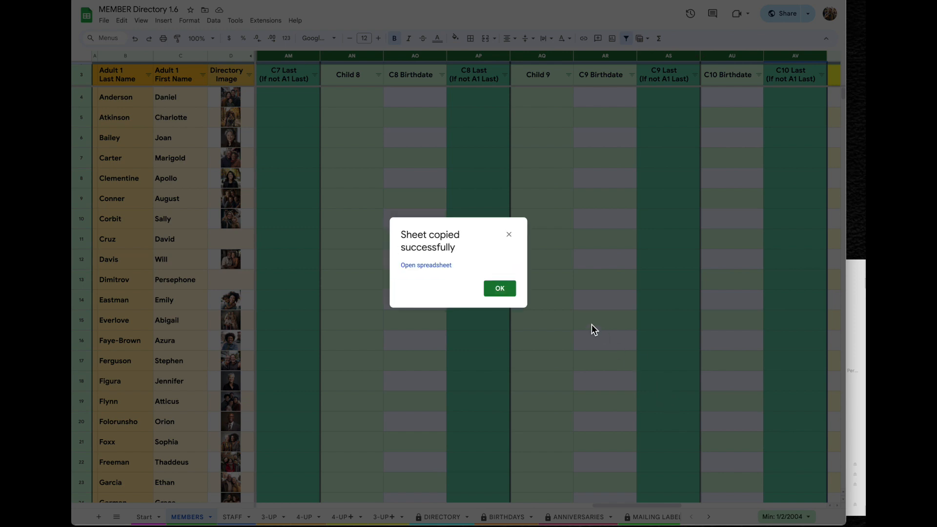
pyautogui.click(501, 288)
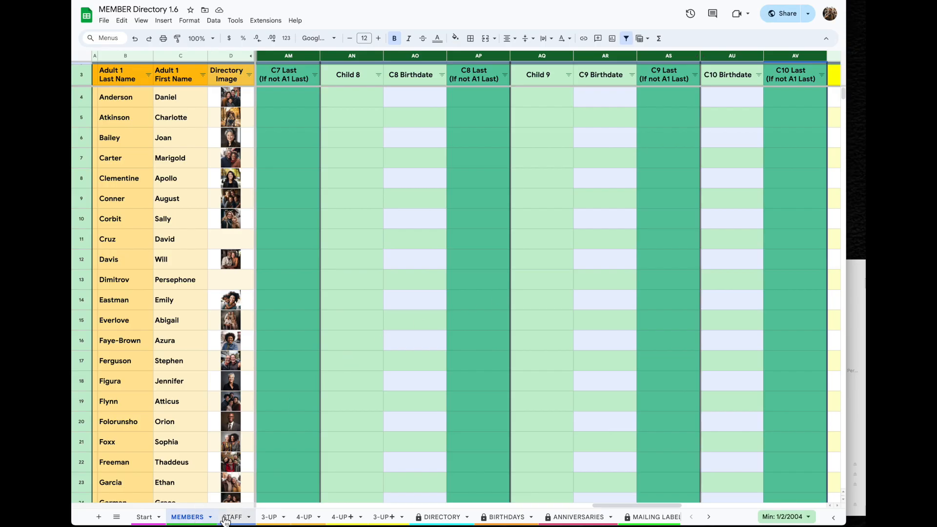
# Copy the STAFF sheet into NEW DIRECTORY as well, then open the NEW DIRECTORY spreadsheet
pyautogui.click(252, 520)
pyautogui.click(250, 519)
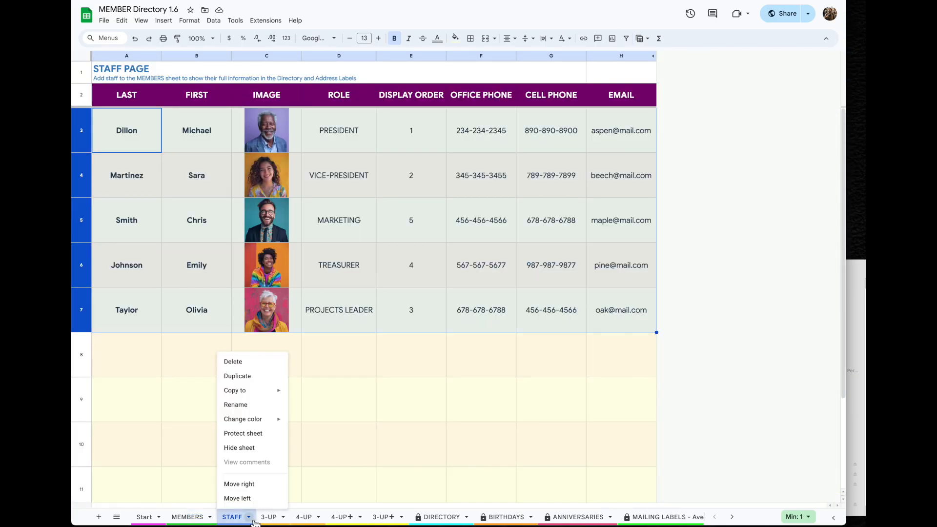
pyautogui.moveTo(256, 400)
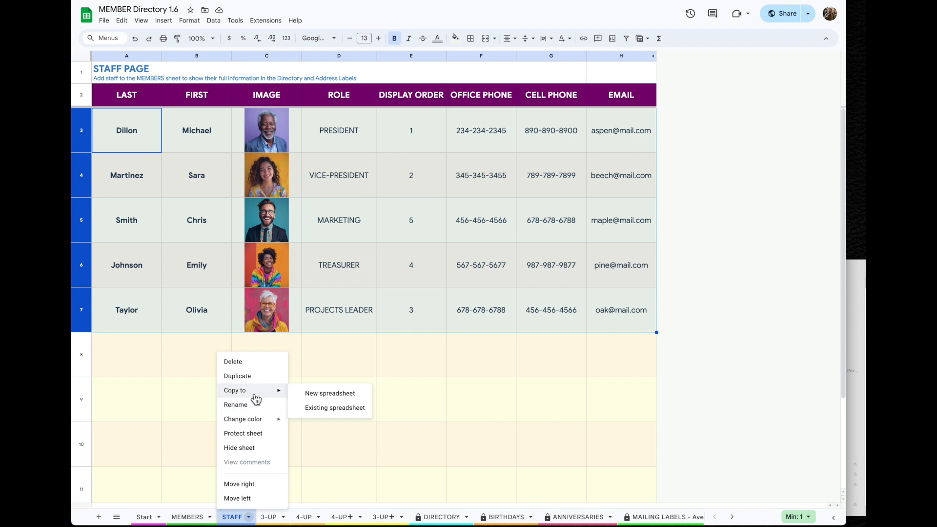
pyautogui.click(326, 409)
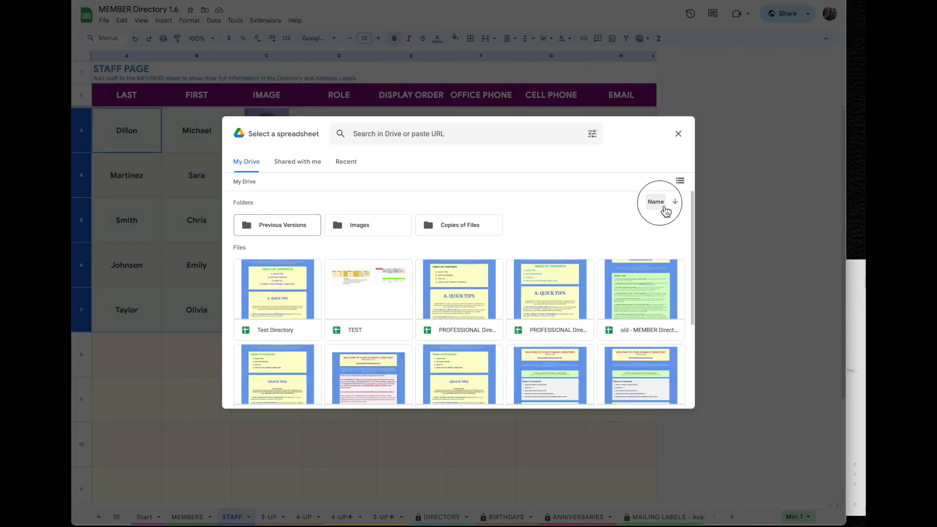
pyautogui.click(657, 202)
pyautogui.click(589, 236)
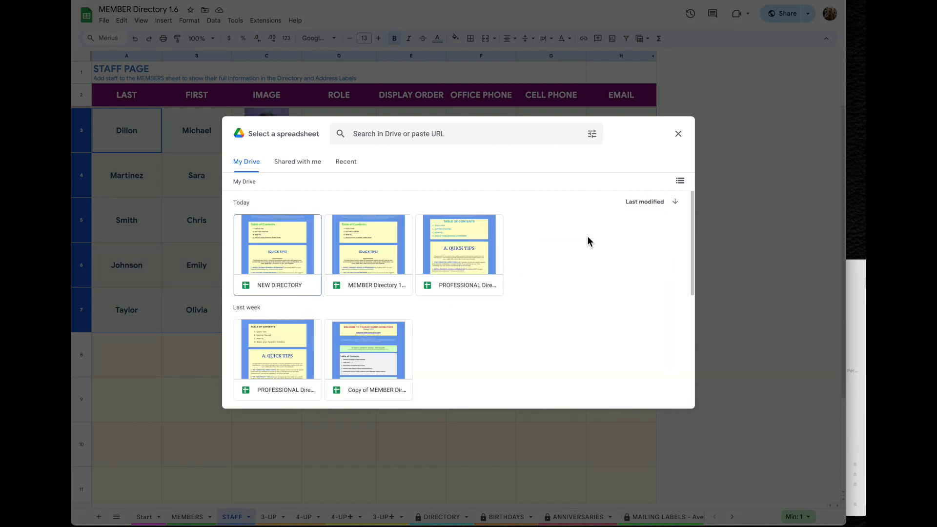
pyautogui.click(279, 249)
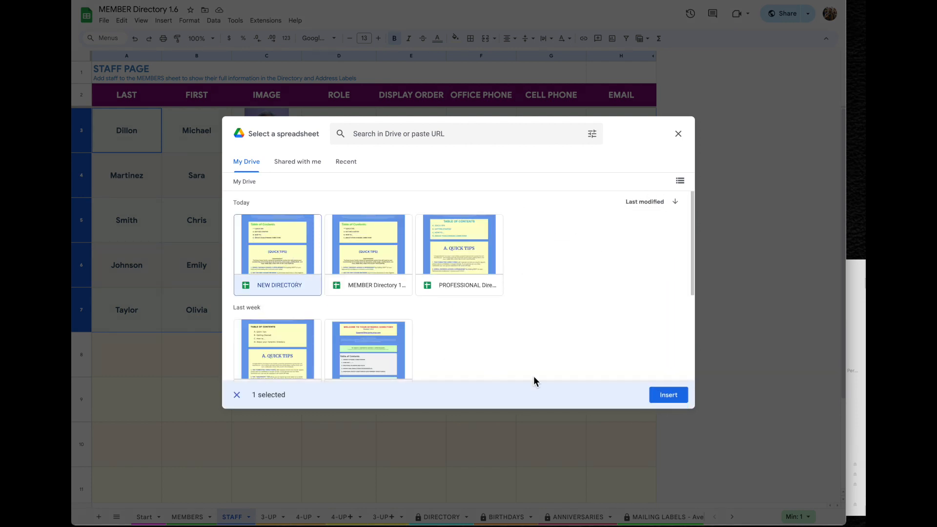
pyautogui.click(679, 398)
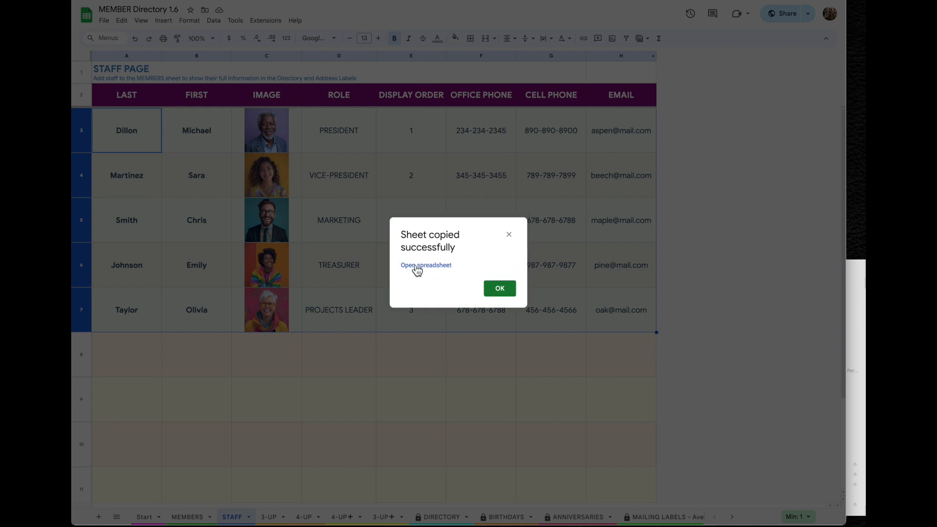
pyautogui.click(417, 268)
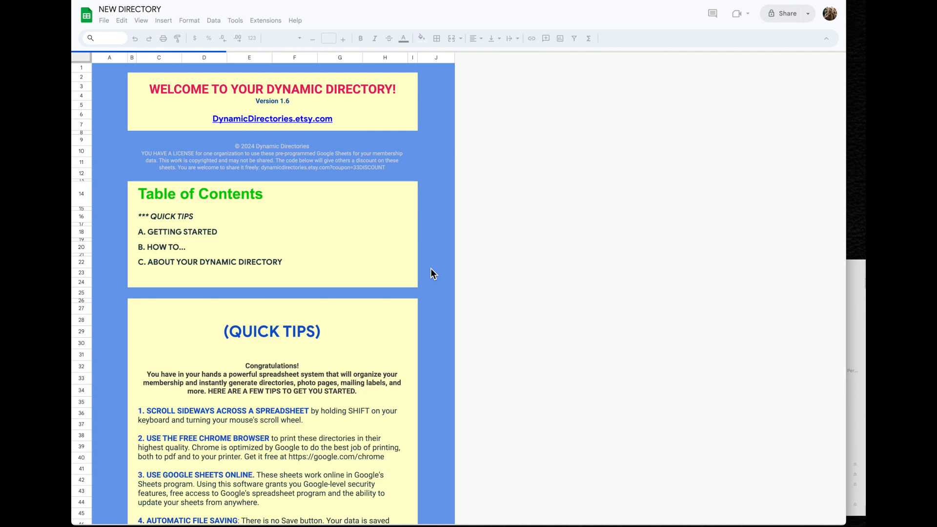
# Clear the sample member entries in rows 4–81 of the MEMBERS sheet
pyautogui.hscroll(3, 695, 521)
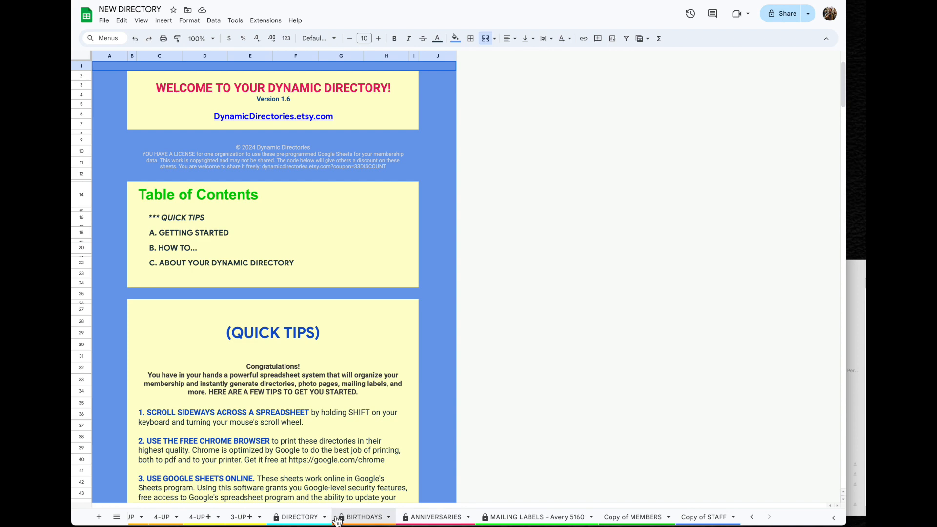
pyautogui.hscroll(-1, 259, 521)
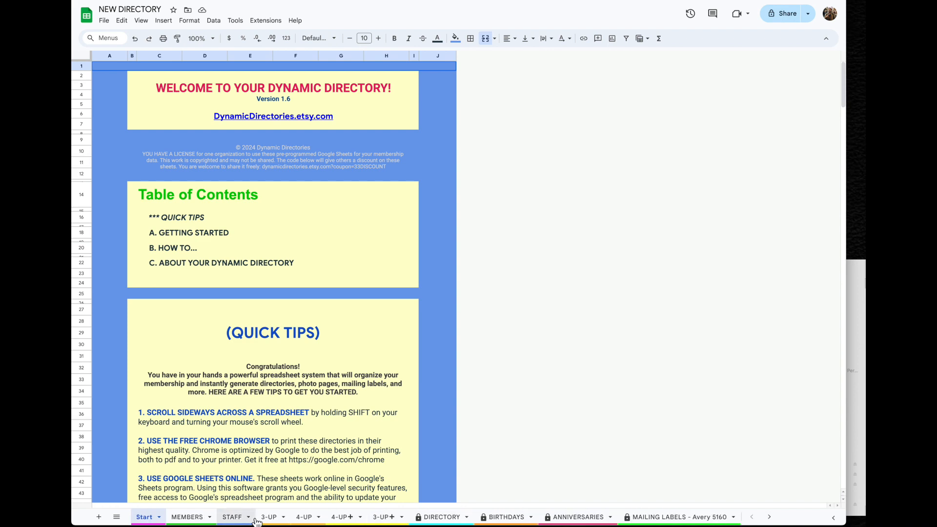
pyautogui.click(190, 517)
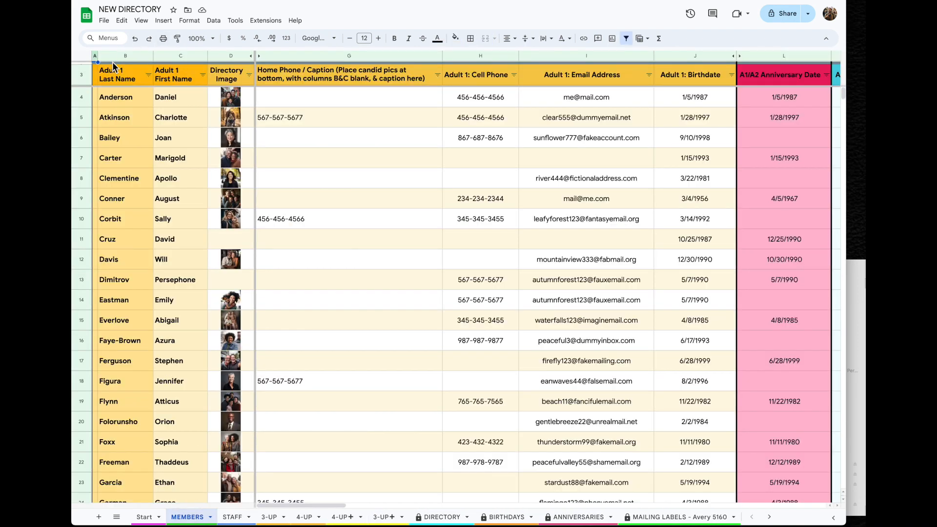
pyautogui.moveTo(83, 101)
pyautogui.mouseDown()
pyautogui.moveTo(80, 524)
pyautogui.moveTo(83, 402)
pyautogui.mouseUp()
pyautogui.rightClick(84, 396)
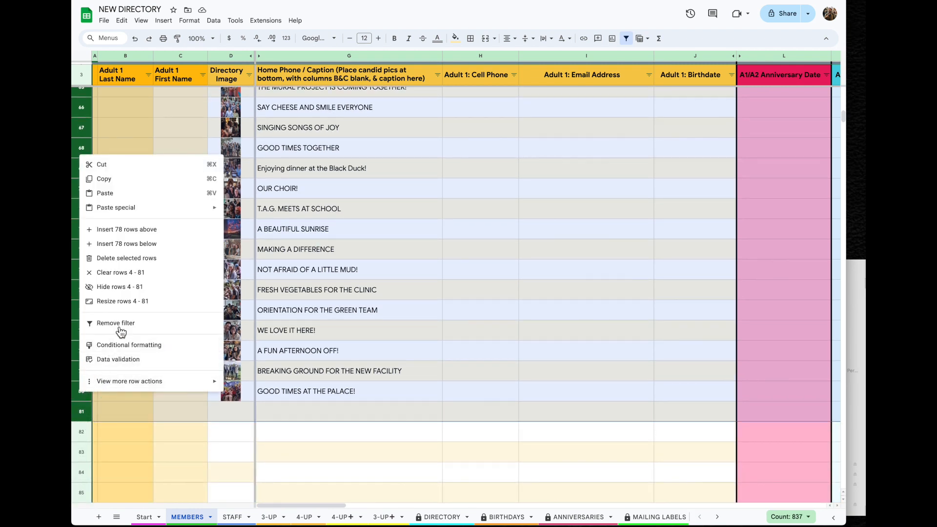
pyautogui.click(147, 274)
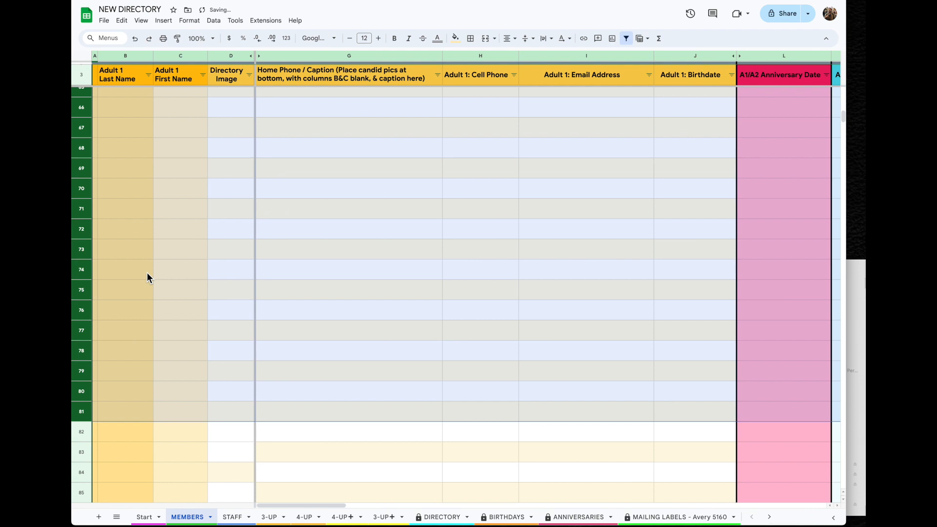
pyautogui.scroll(20, 261, 416)
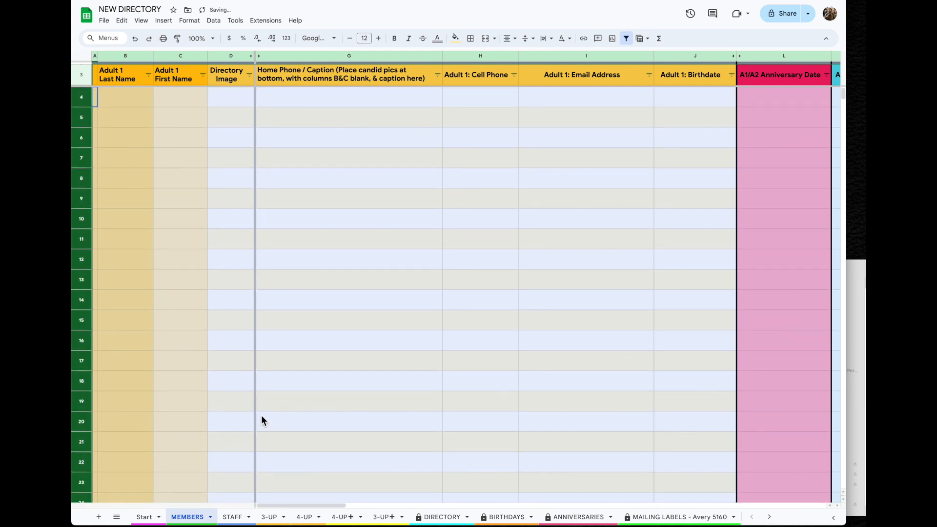
# Clear the sample staff entries in rows 3–7 of the STAFF sheet
pyautogui.click(234, 517)
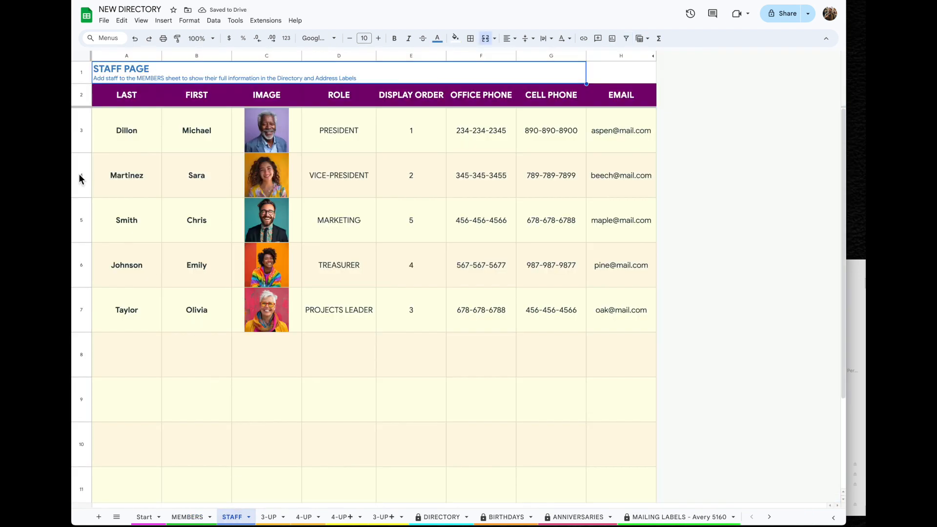
pyautogui.moveTo(86, 141); pyautogui.dragTo(89, 309)
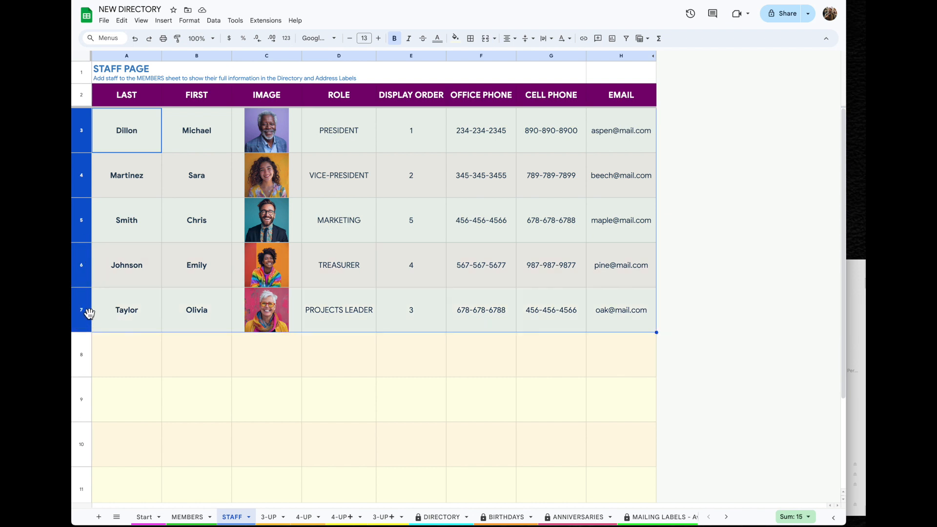
pyautogui.rightClick(87, 312)
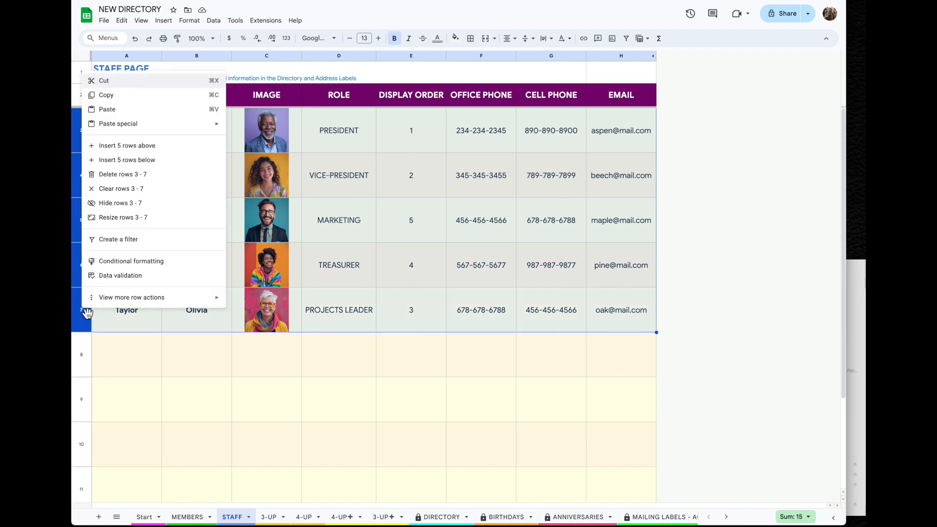
pyautogui.click(123, 189)
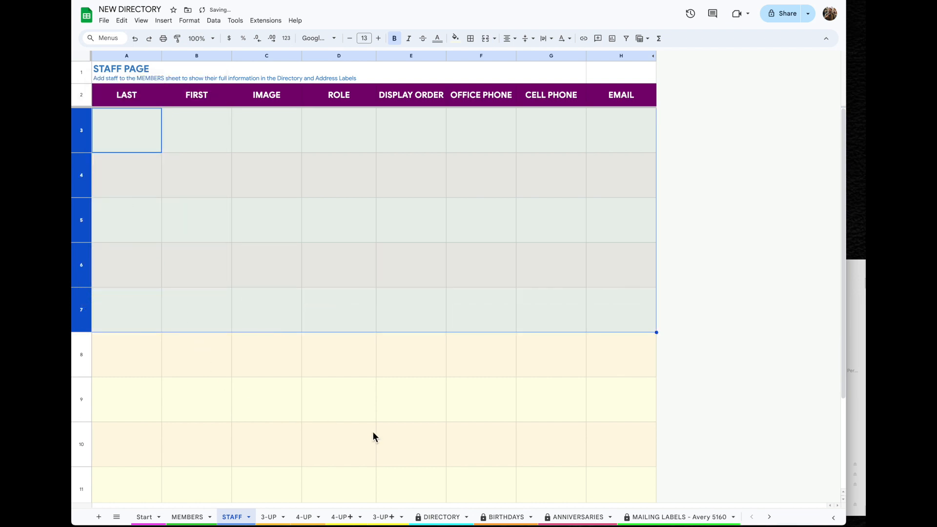
pyautogui.hscroll(3, 715, 522)
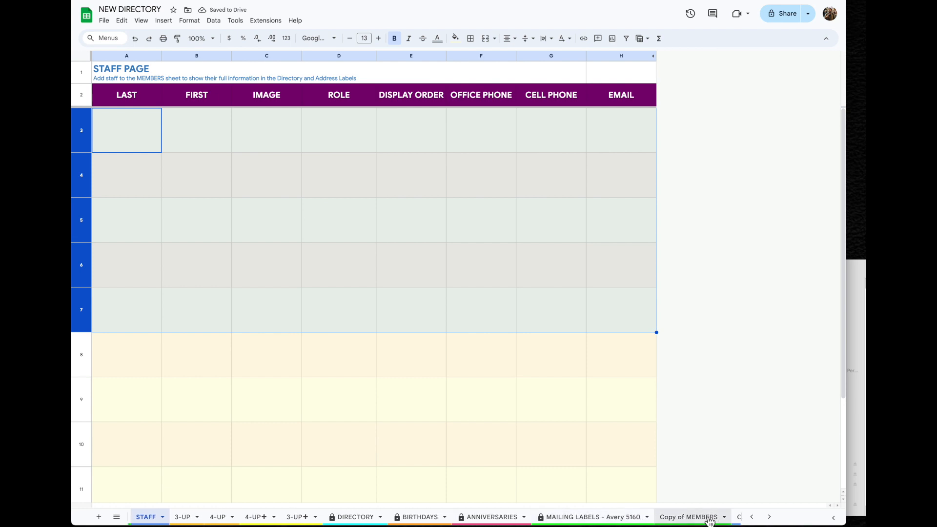
# Copy the member data rows from the Copy of MEMBERS sheet
pyautogui.click(704, 517)
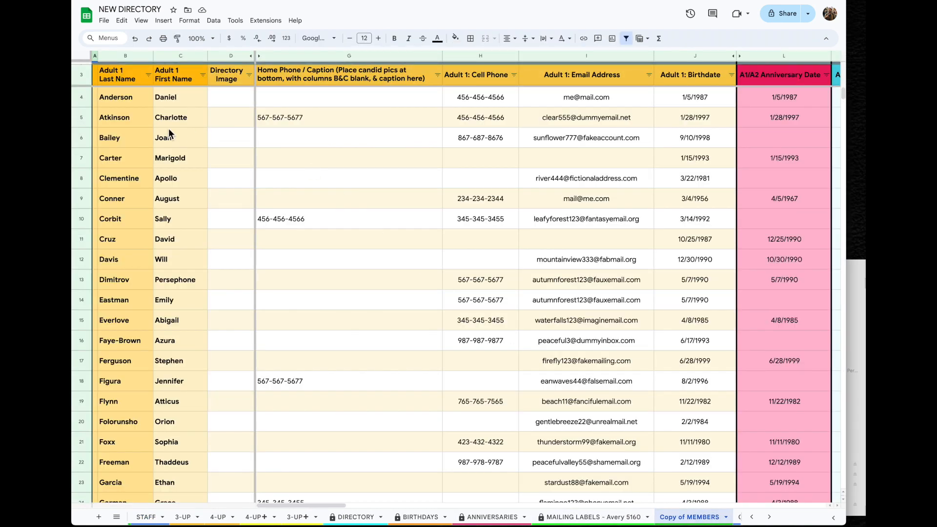
pyautogui.moveTo(81, 97); pyautogui.dragTo(85, 428)
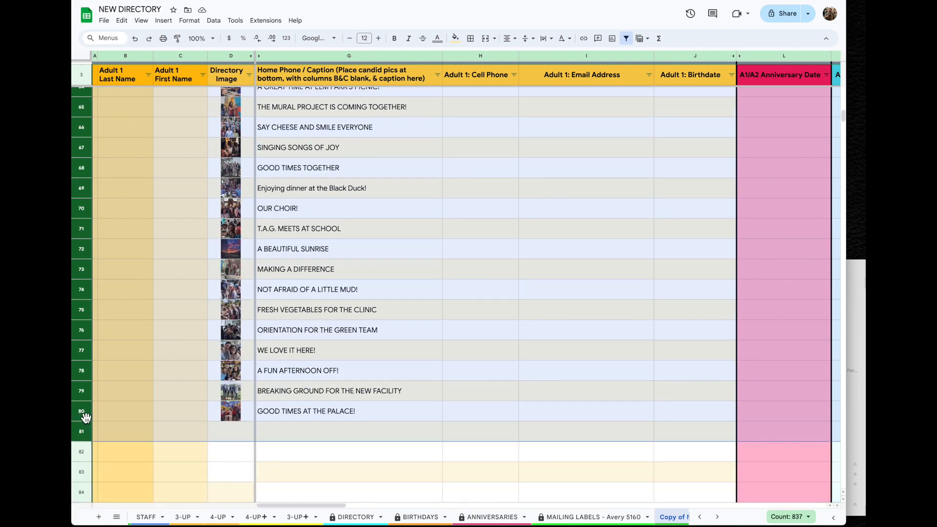
pyautogui.rightClick(86, 417)
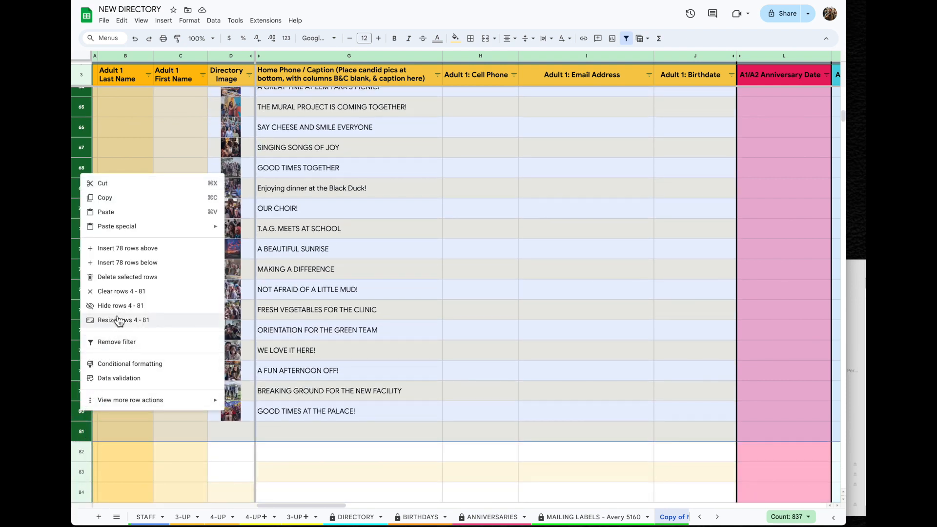
pyautogui.click(118, 200)
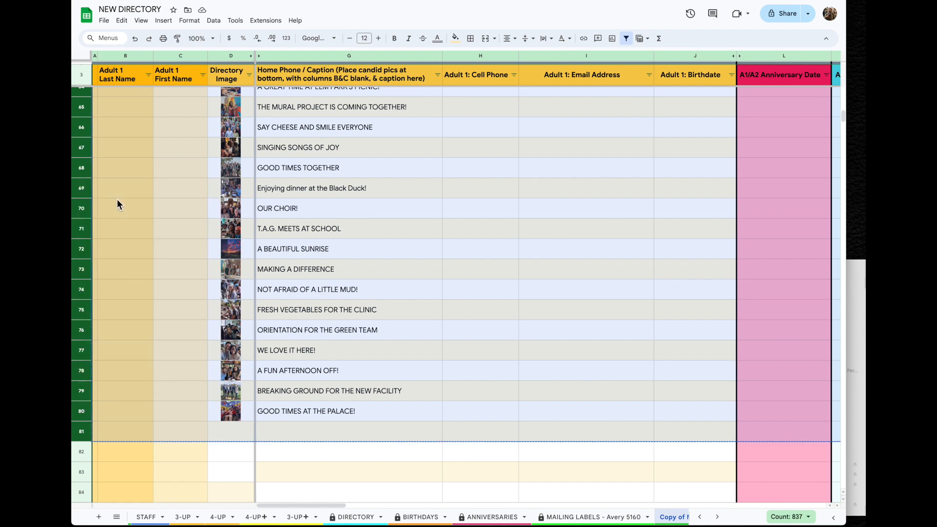
# Paste the member records into MEMBERS at A4 as values only
pyautogui.scroll(2, 194, 516)
pyautogui.click(195, 519)
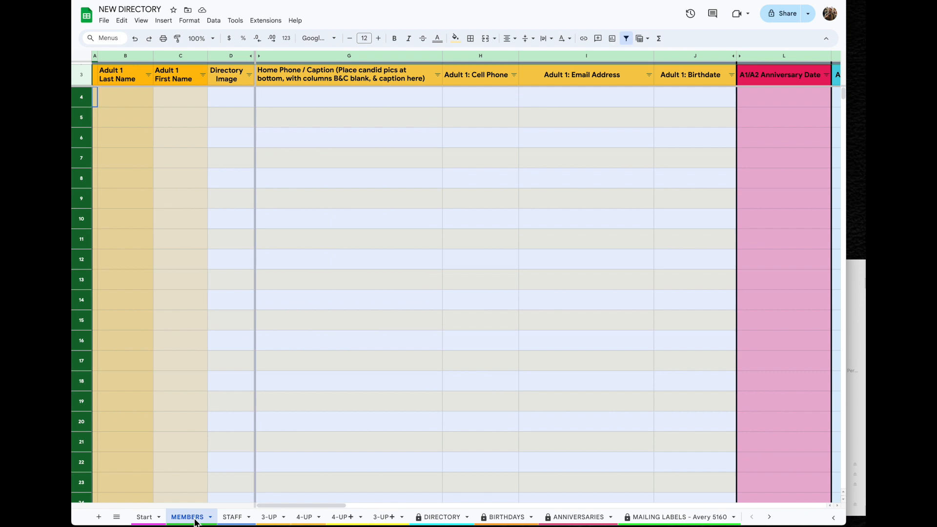
pyautogui.click(115, 103)
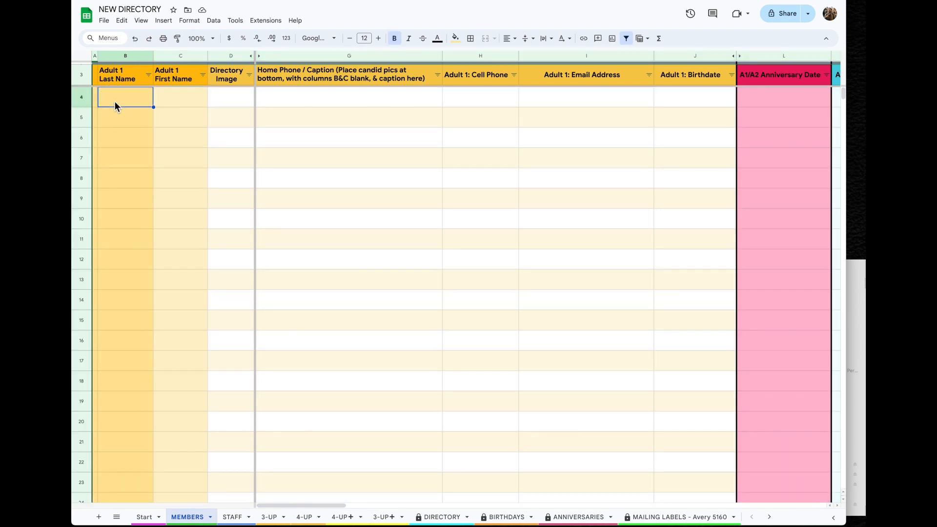
pyautogui.click(96, 100)
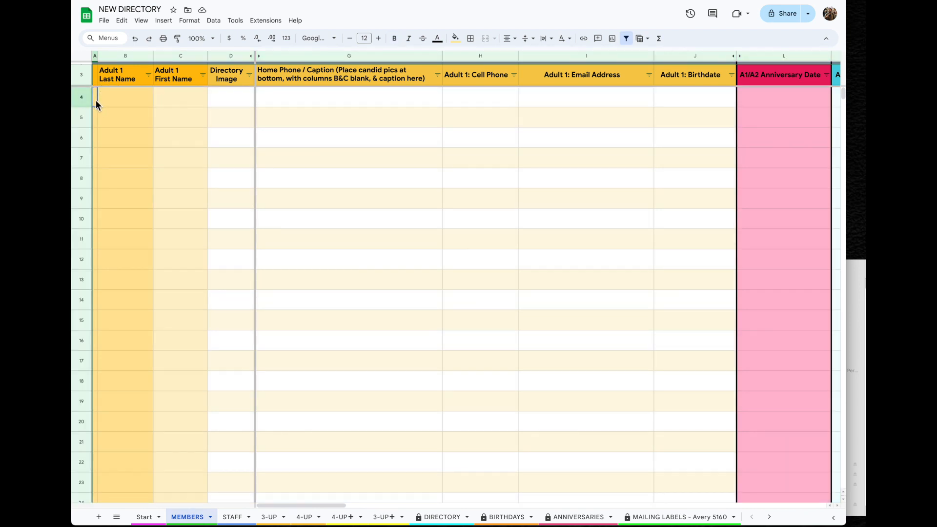
pyautogui.rightClick(96, 100)
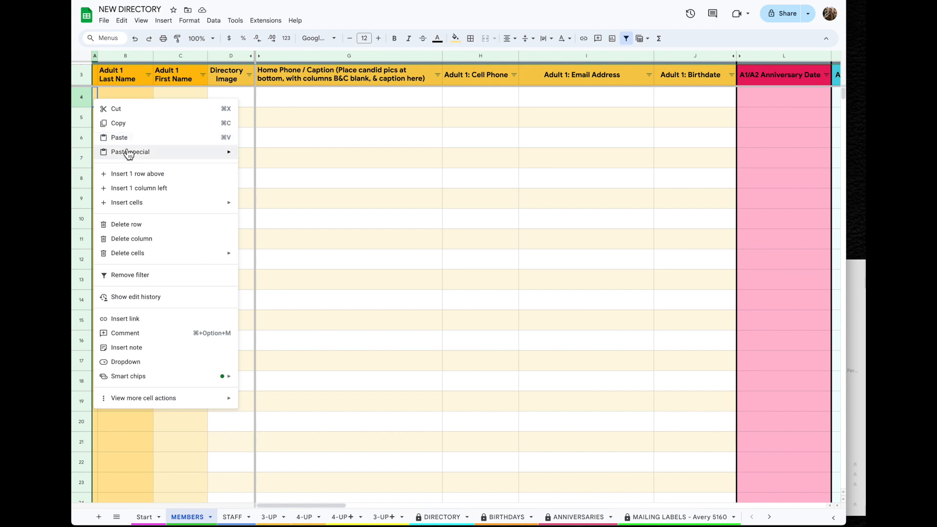
pyautogui.moveTo(132, 154)
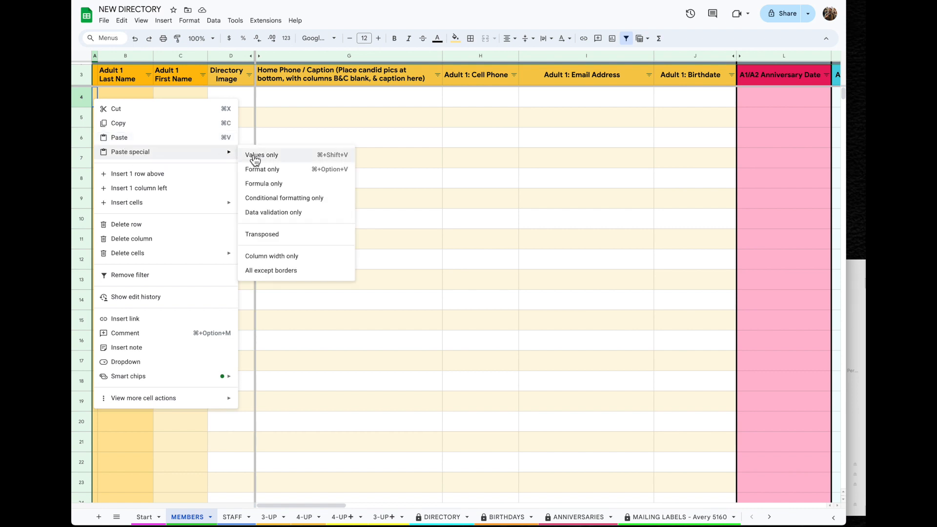
pyautogui.click(280, 163)
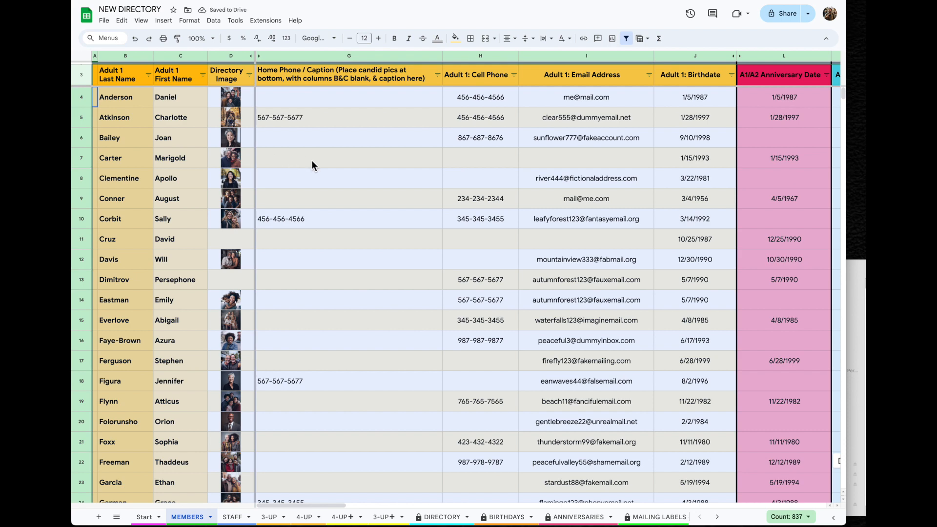
pyautogui.click(329, 236)
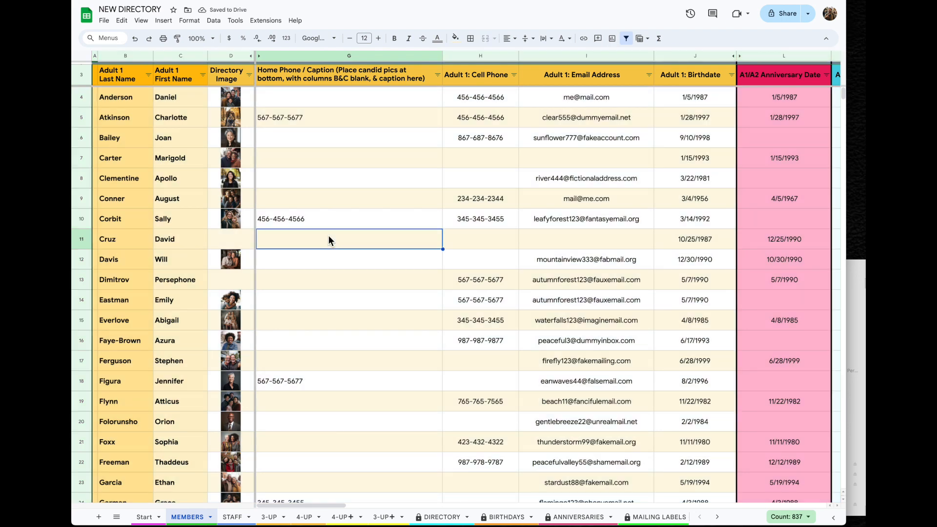
# Scroll through the pasted member records to check them, then go to STAFF
pyautogui.scroll(-10, 329, 237)
pyautogui.scroll(-7, 329, 235)
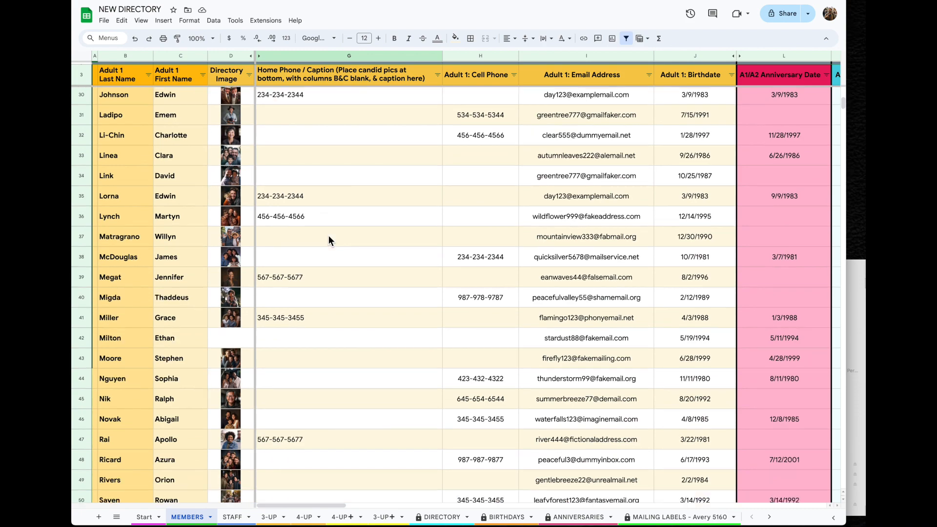
pyautogui.scroll(3, 329, 235)
pyautogui.scroll(6, 329, 235)
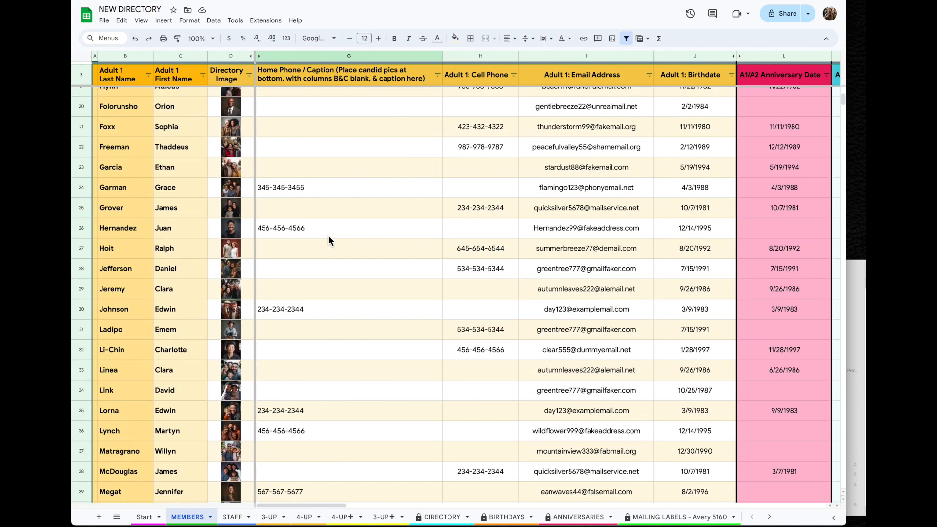
pyautogui.hscroll(6, 329, 235)
pyautogui.hscroll(10, 329, 236)
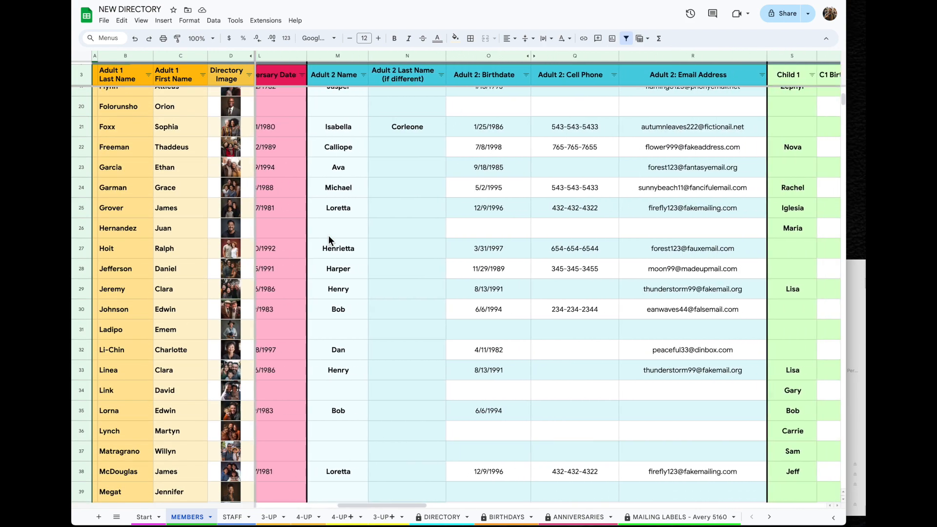
pyautogui.hscroll(15, 329, 235)
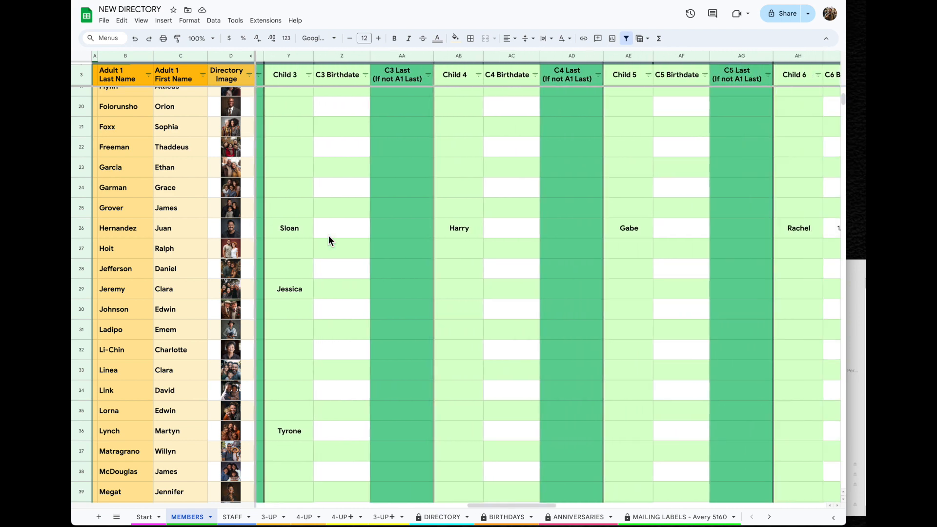
pyautogui.hscroll(4, 329, 235)
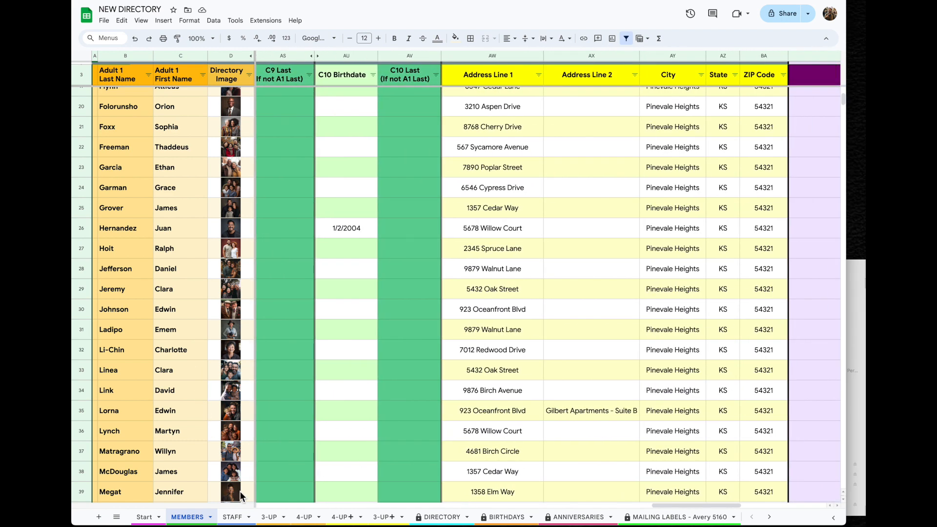
pyautogui.click(233, 518)
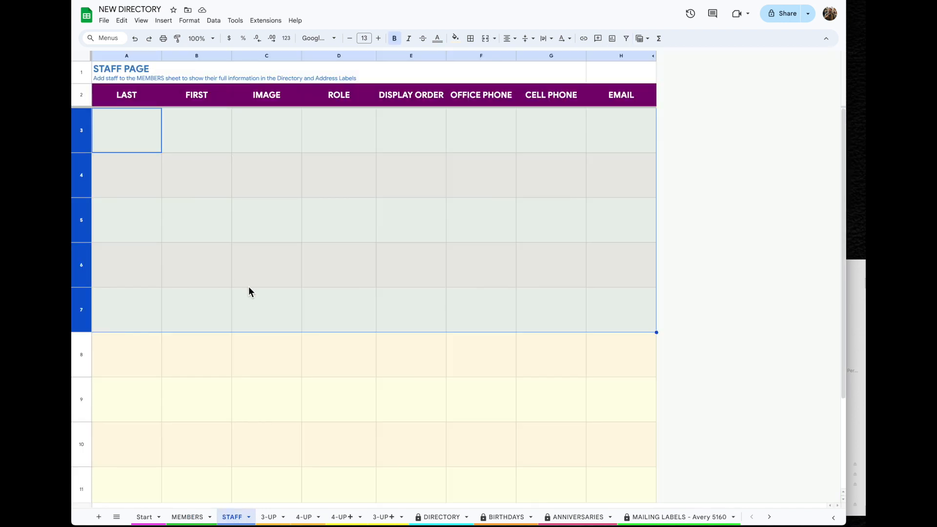
# Copy the five staff rows from the Copy of STAFF sheet
pyautogui.hscroll(3, 607, 523)
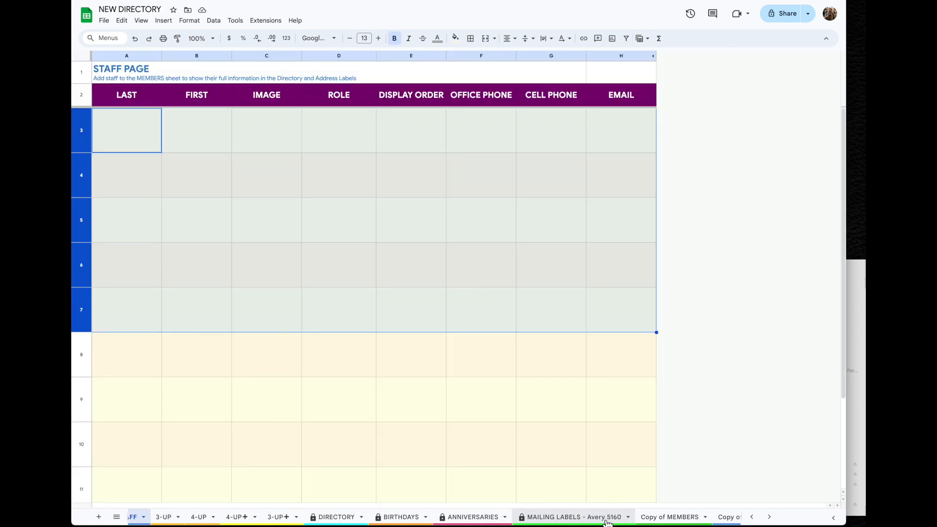
pyautogui.click(729, 520)
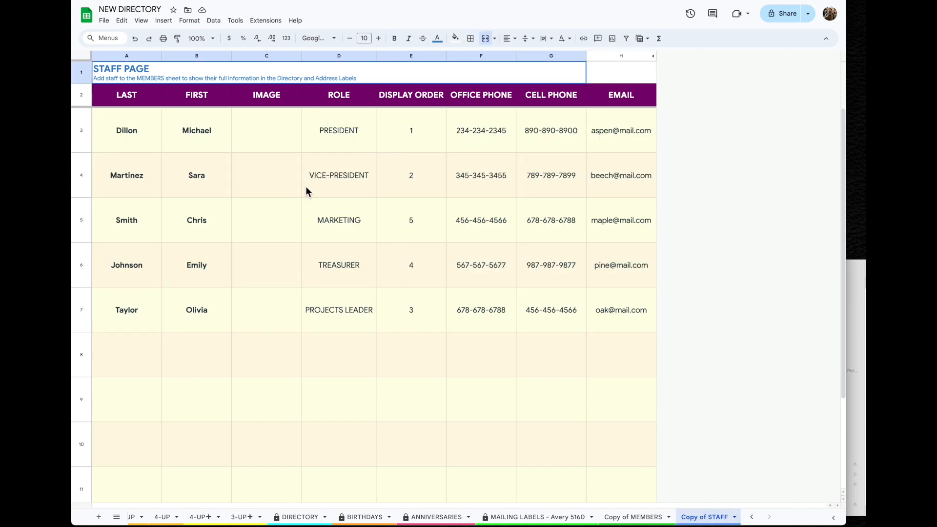
pyautogui.moveTo(84, 130); pyautogui.dragTo(83, 309)
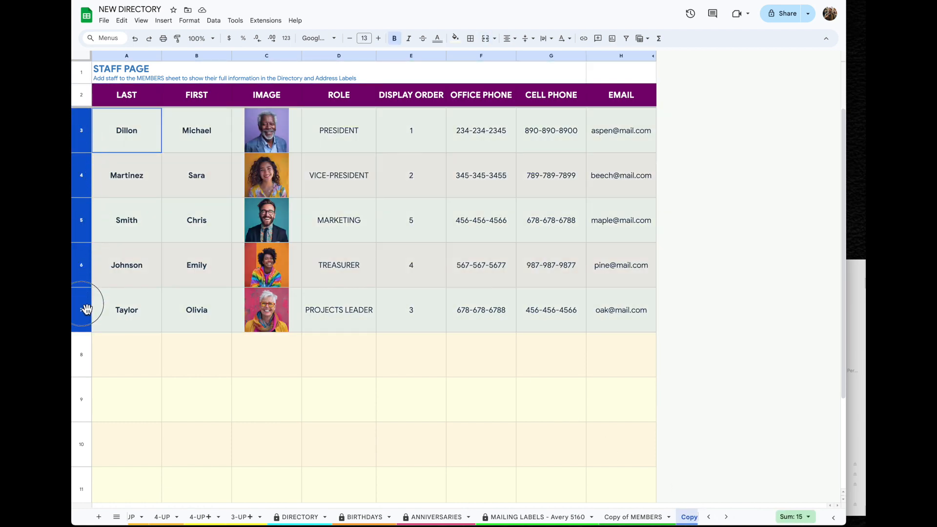
pyautogui.rightClick(86, 268)
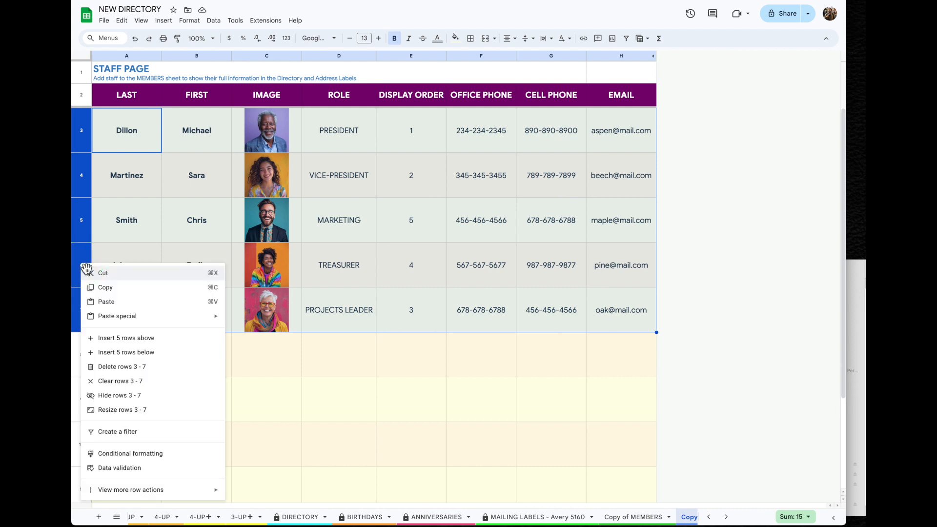
pyautogui.click(119, 292)
# Paste the staff rows into the STAFF sheet at A3 as values only
pyautogui.hscroll(-5, 176, 517)
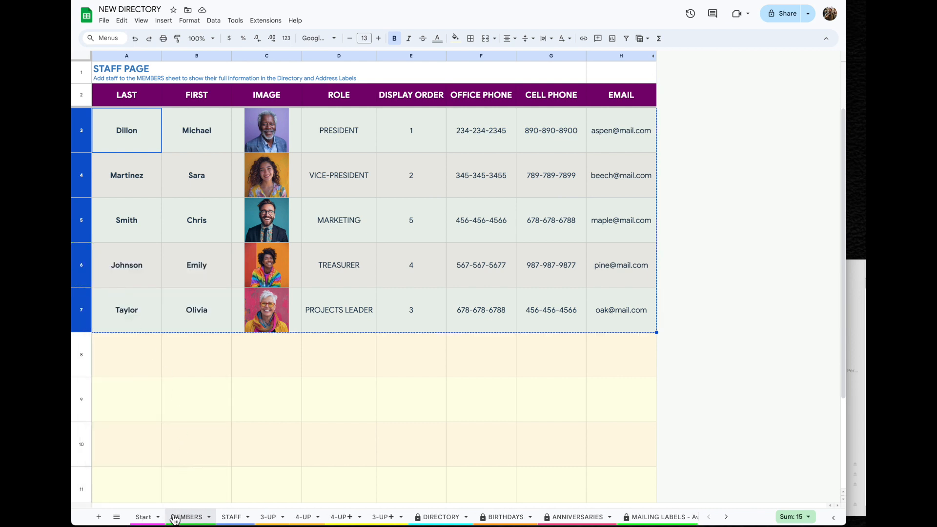
pyautogui.click(244, 520)
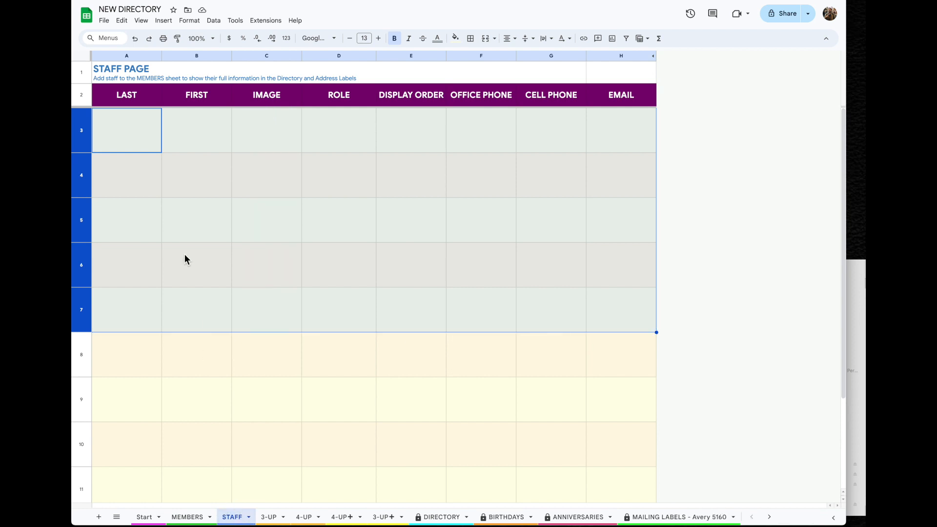
pyautogui.click(137, 143)
pyautogui.rightClick(127, 135)
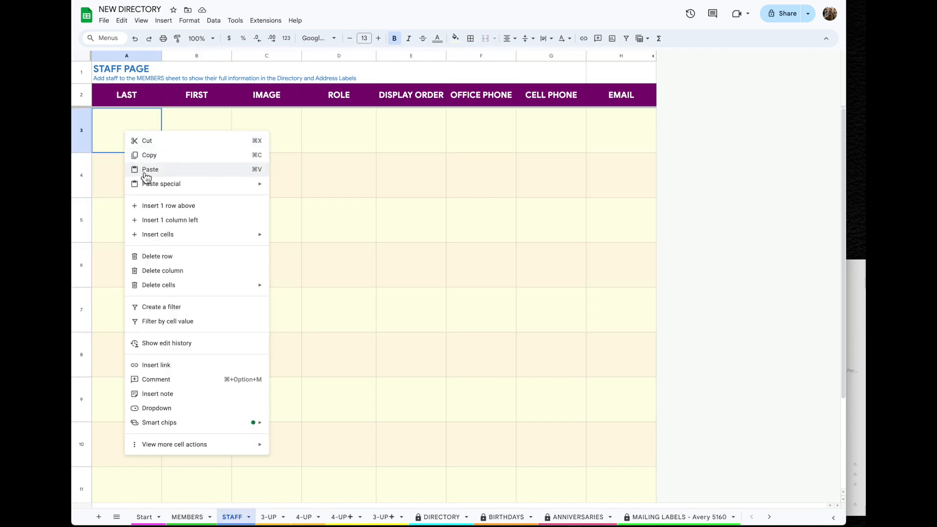
pyautogui.moveTo(154, 191)
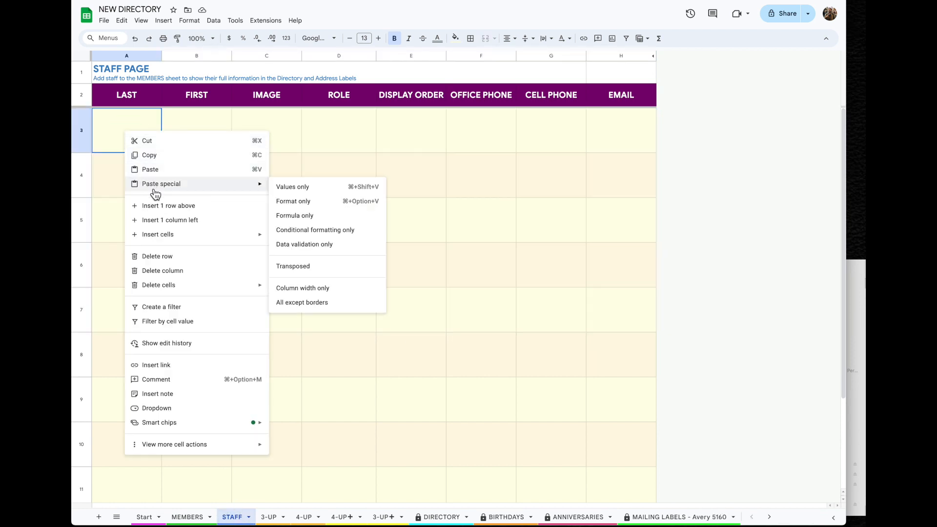
pyautogui.click(321, 192)
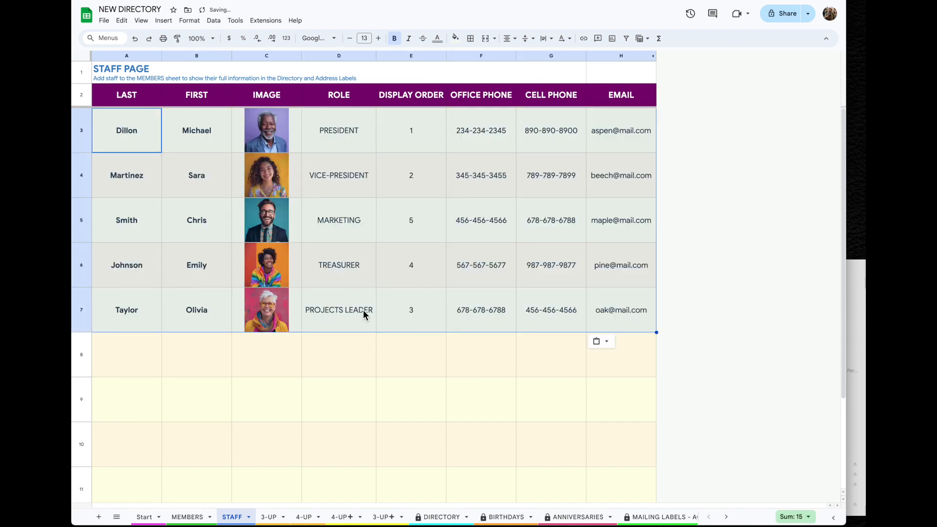
pyautogui.click(367, 342)
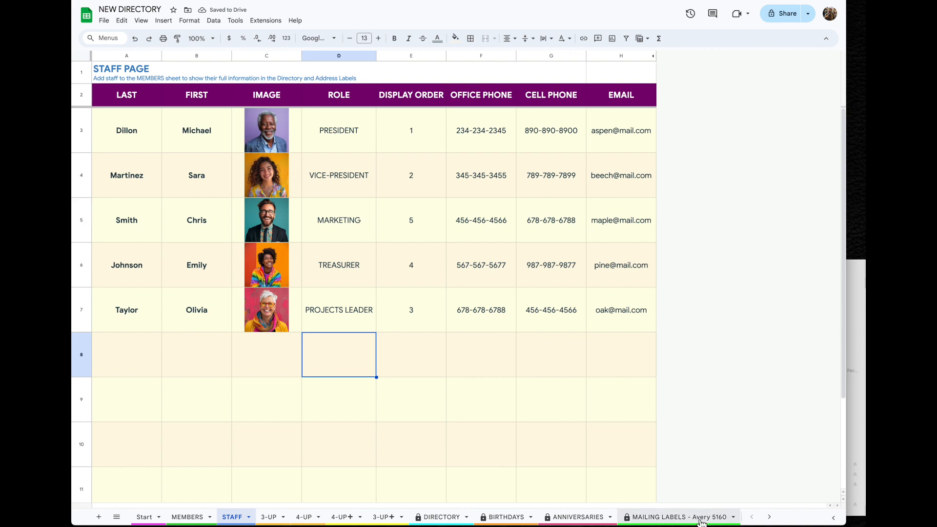
pyautogui.hscroll(2, 702, 523)
pyautogui.hscroll(-2, 702, 524)
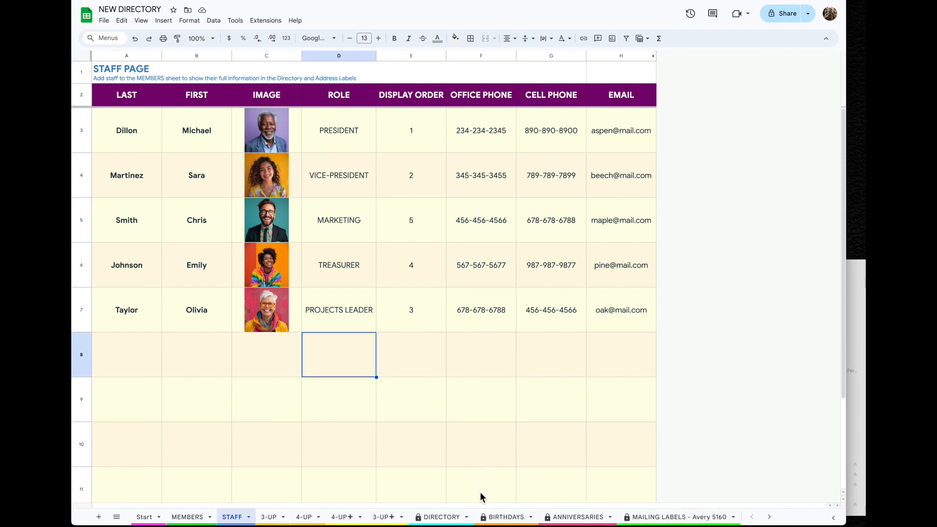
# Delete the Copy of MEMBERS sheet from NEW DIRECTORY
pyautogui.click(270, 518)
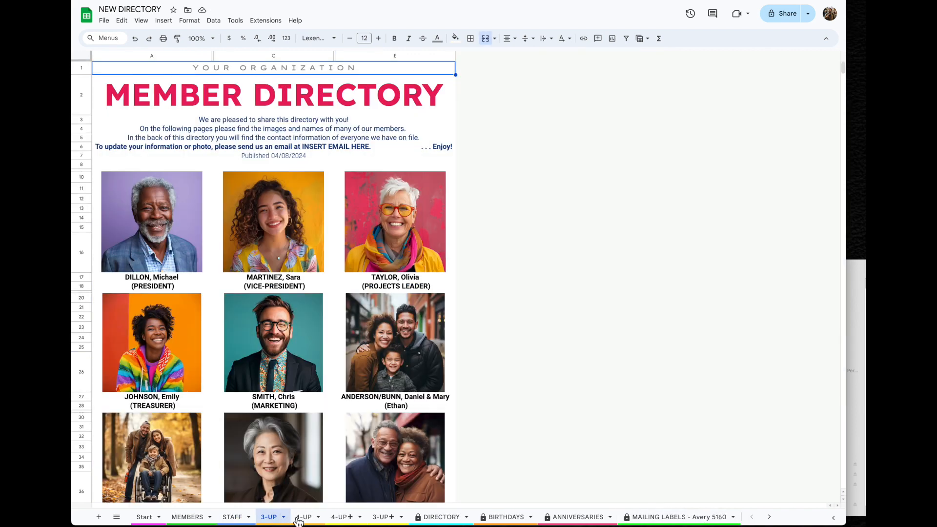
pyautogui.click(303, 517)
pyautogui.click(448, 518)
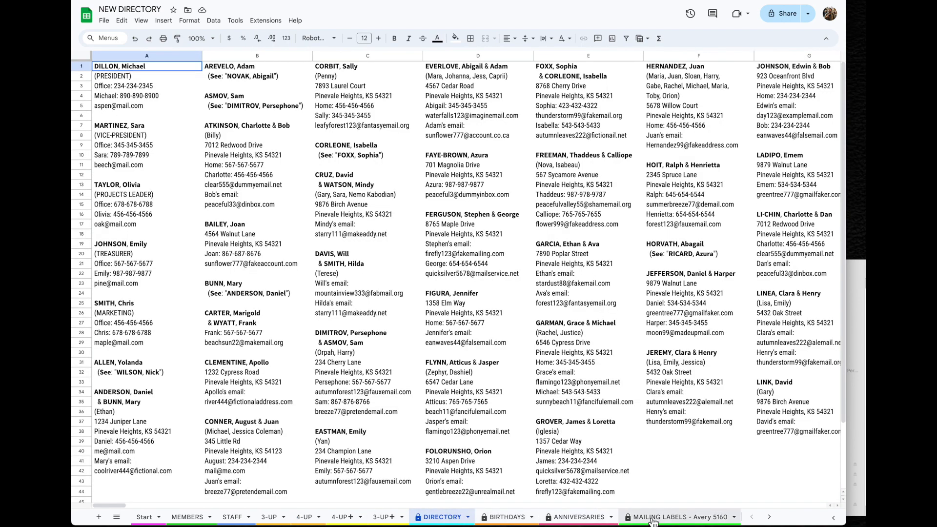
pyautogui.hscroll(3, 653, 522)
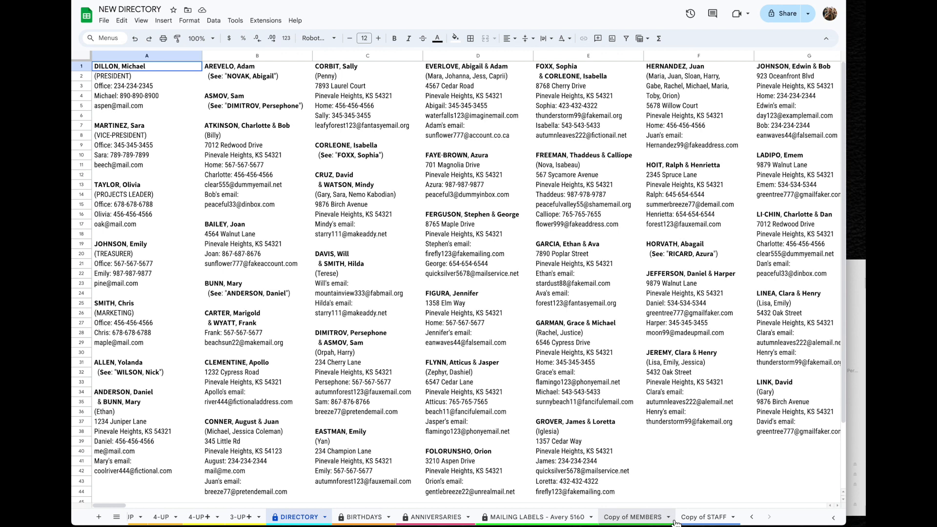
pyautogui.click(633, 517)
pyautogui.click(673, 522)
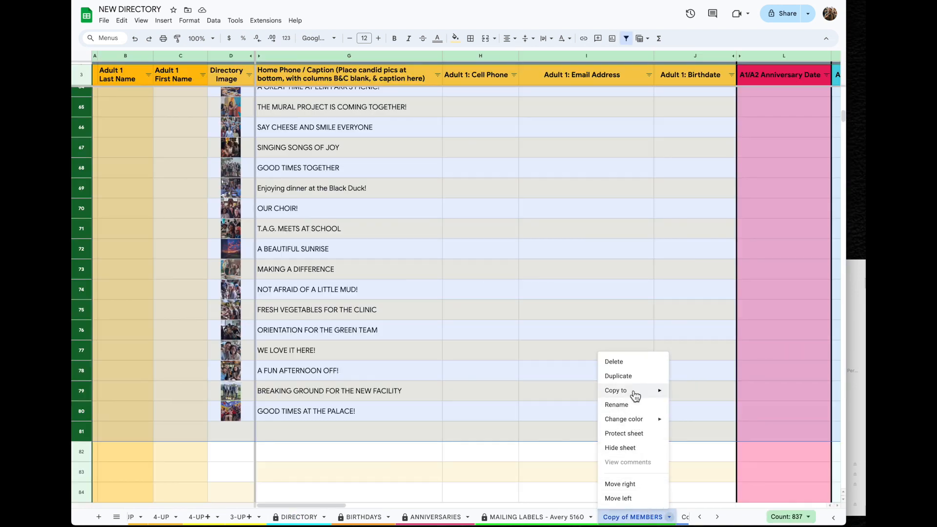
pyautogui.click(637, 363)
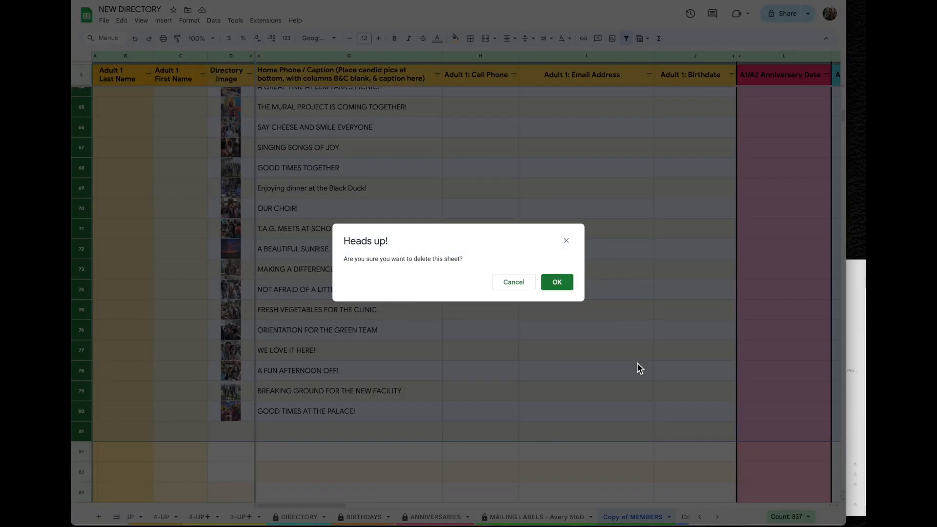
pyautogui.click(565, 288)
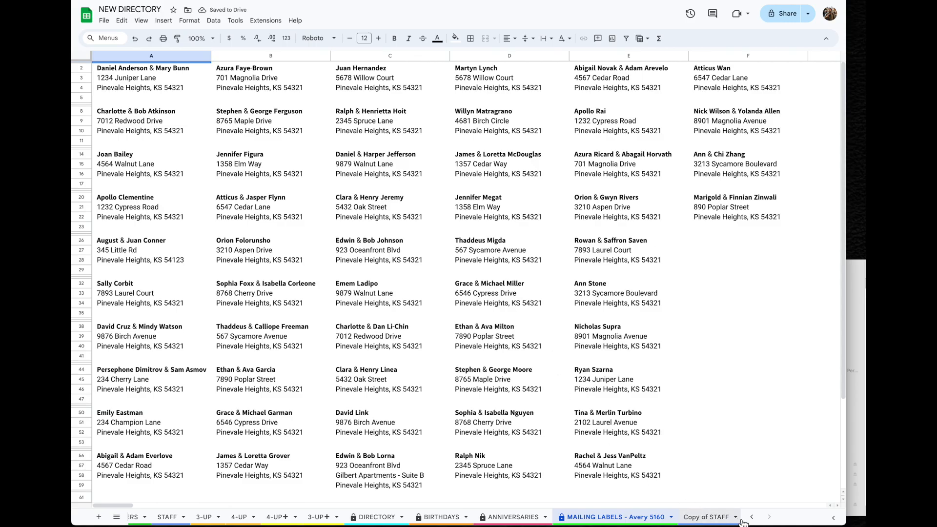
# Delete the Copy of STAFF sheet as well
pyautogui.click(707, 517)
pyautogui.click(690, 517)
pyautogui.click(656, 361)
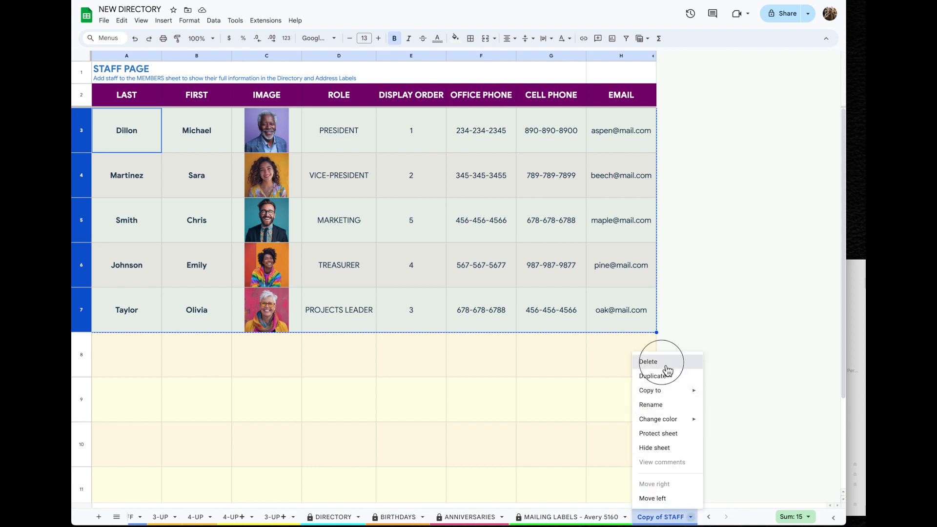
pyautogui.click(565, 287)
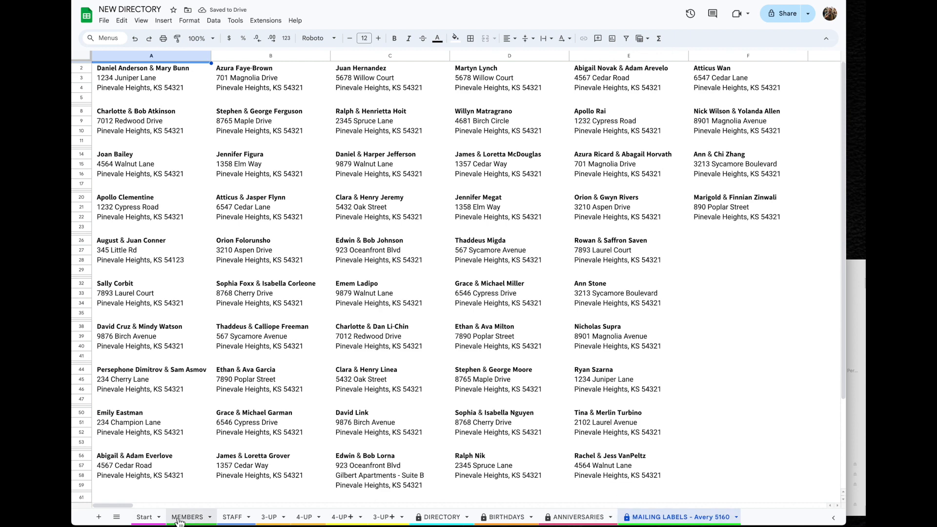
# Scroll the Start sheet through Quick Tips and Getting Started down to the B. HOW TO list
pyautogui.click(144, 516)
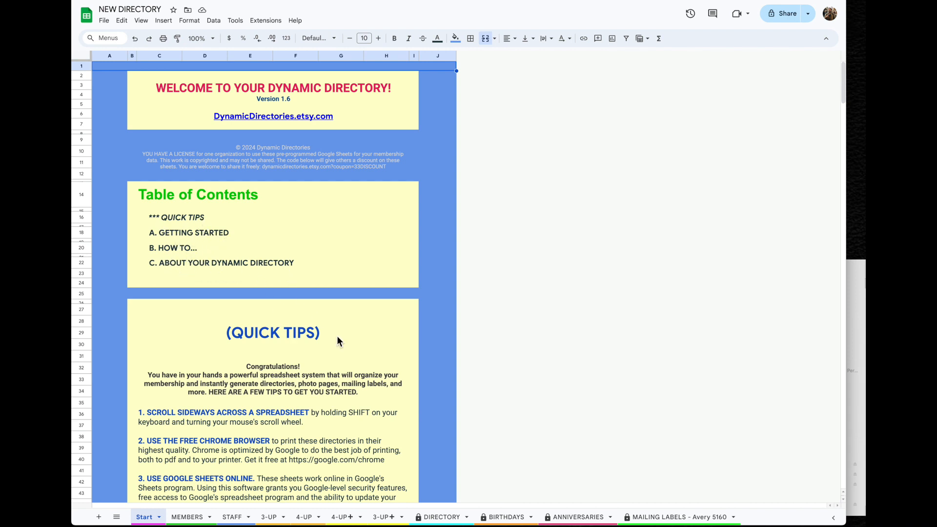
pyautogui.scroll(-5, 395, 442)
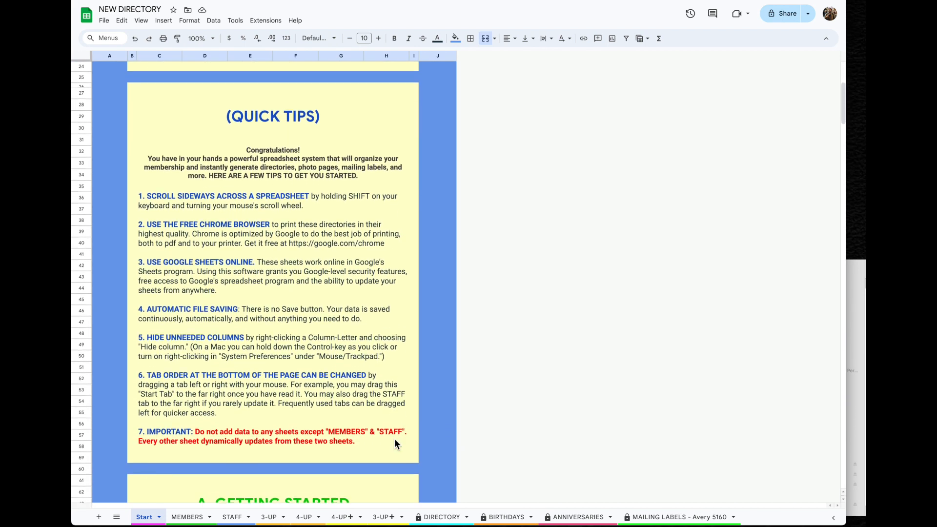
pyautogui.scroll(-5, 394, 438)
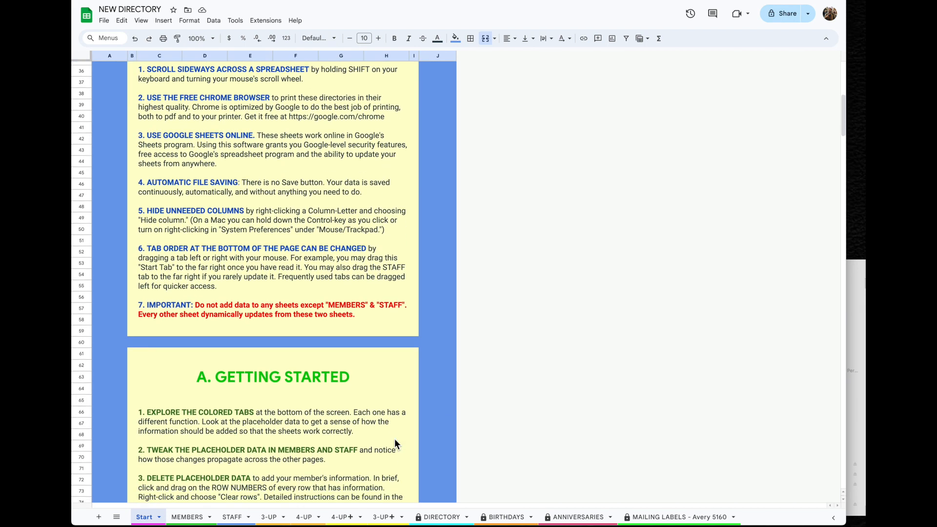
pyautogui.scroll(-5, 395, 438)
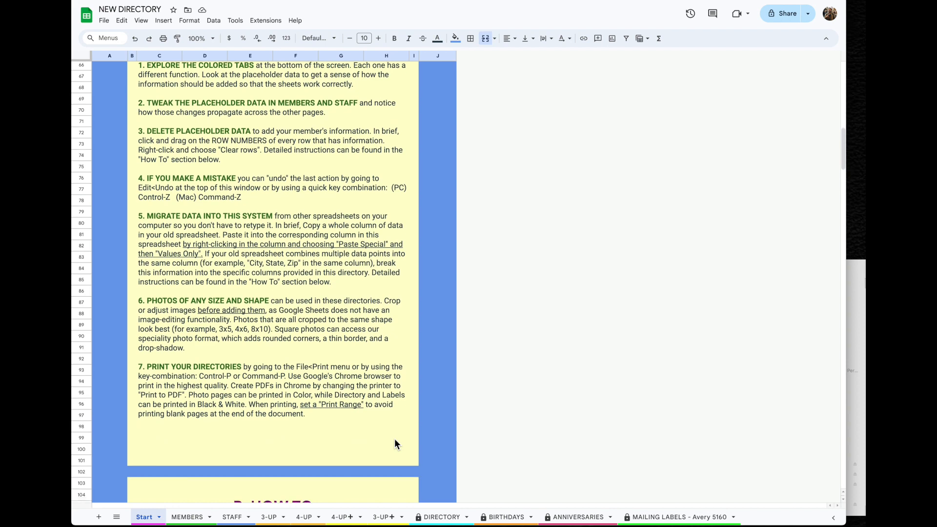
pyautogui.scroll(3, 394, 438)
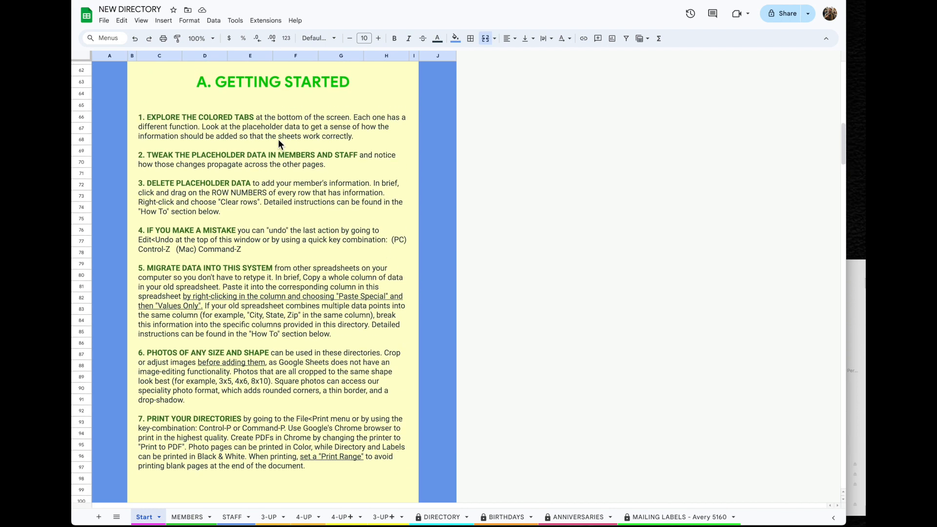
pyautogui.scroll(-7, 355, 479)
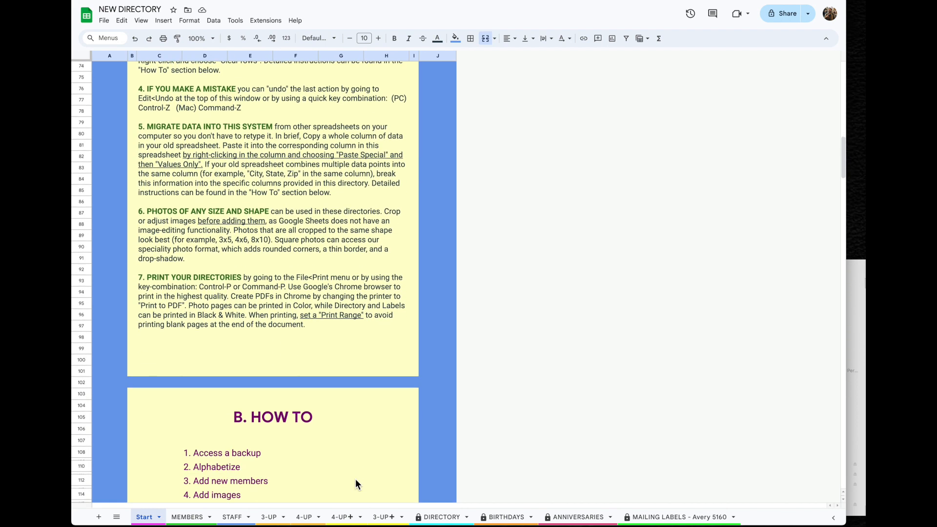
pyautogui.scroll(-2, 355, 483)
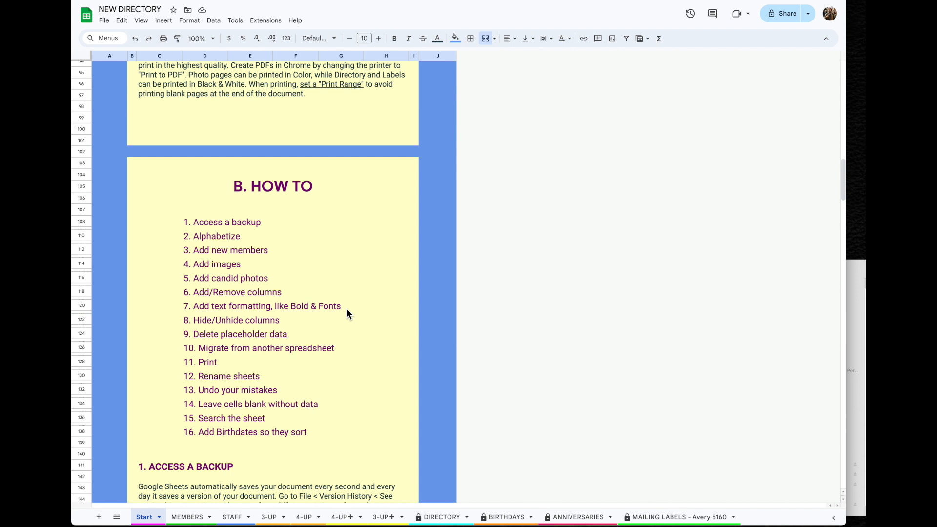
# Change the 3-UP title from MEMBER DIRECTORY to GROUP DIRECTORY
pyautogui.click(271, 517)
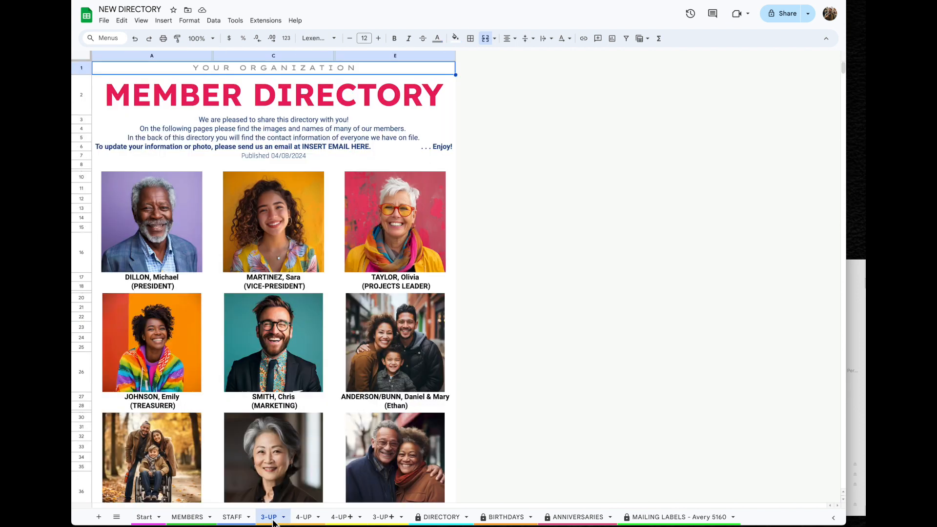
pyautogui.click(208, 100)
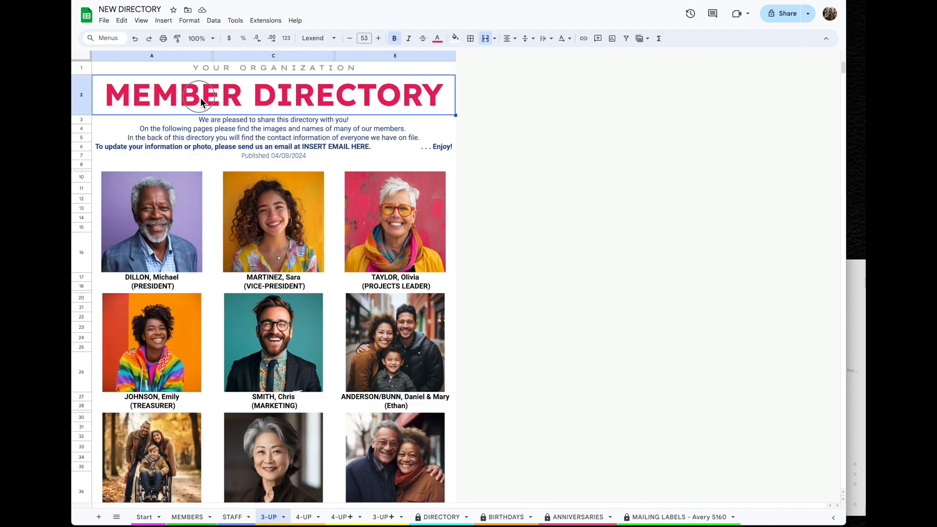
pyautogui.doubleClick(200, 97)
pyautogui.doubleClick(191, 96)
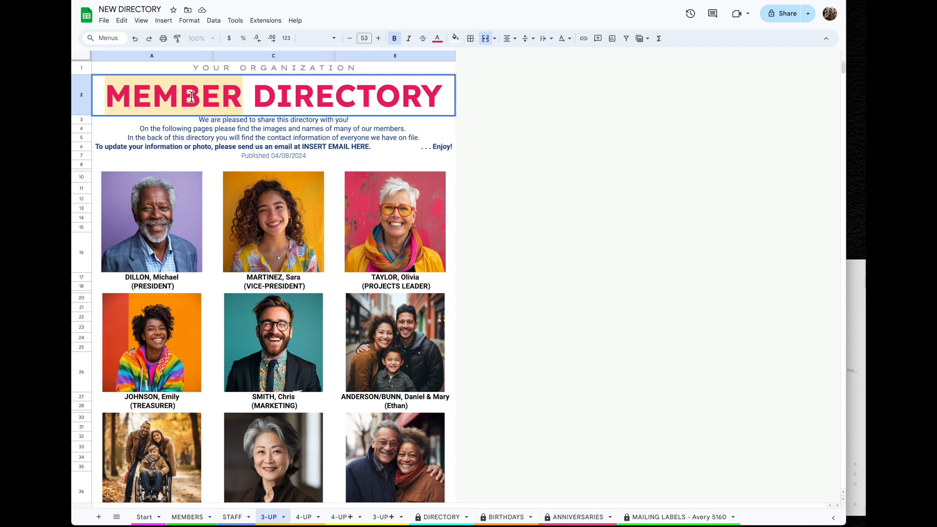
pyautogui.write('GROP')
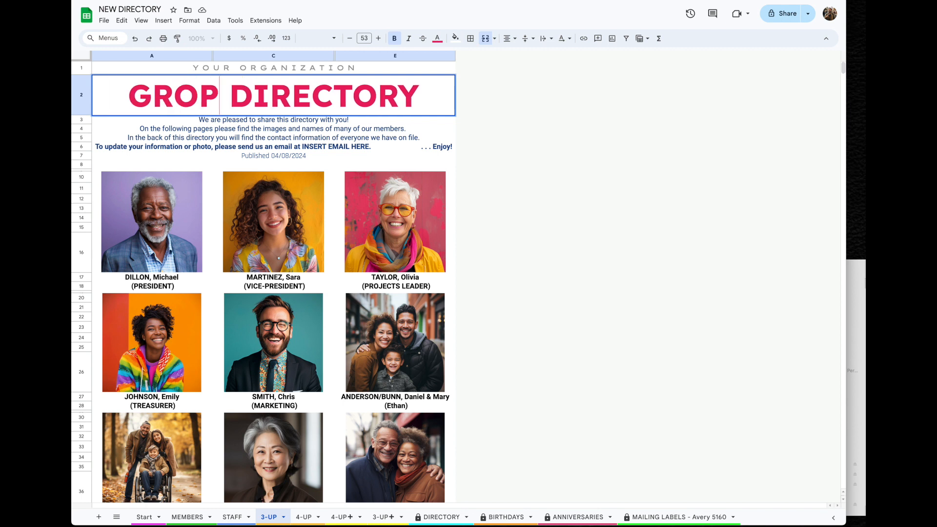
pyautogui.press('BackSpace')
pyautogui.write('UP')
pyautogui.press('Delete')
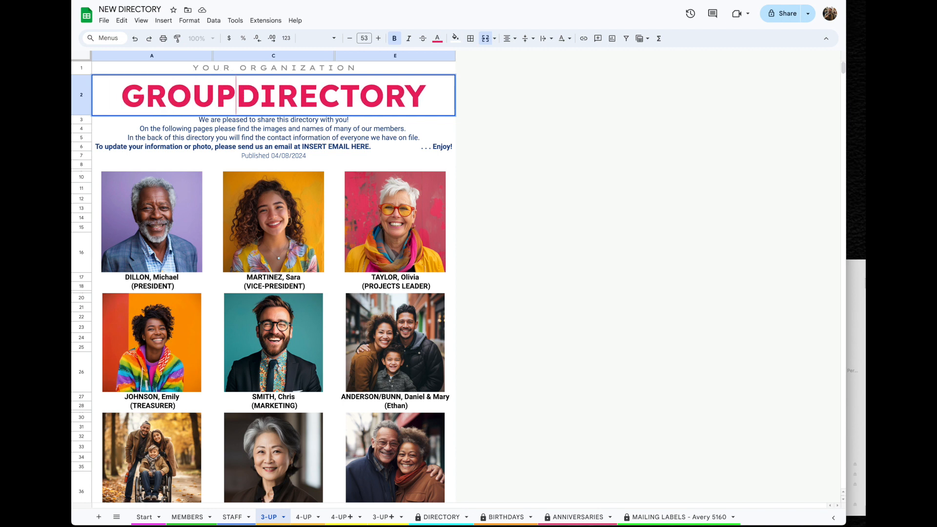
pyautogui.click(306, 139)
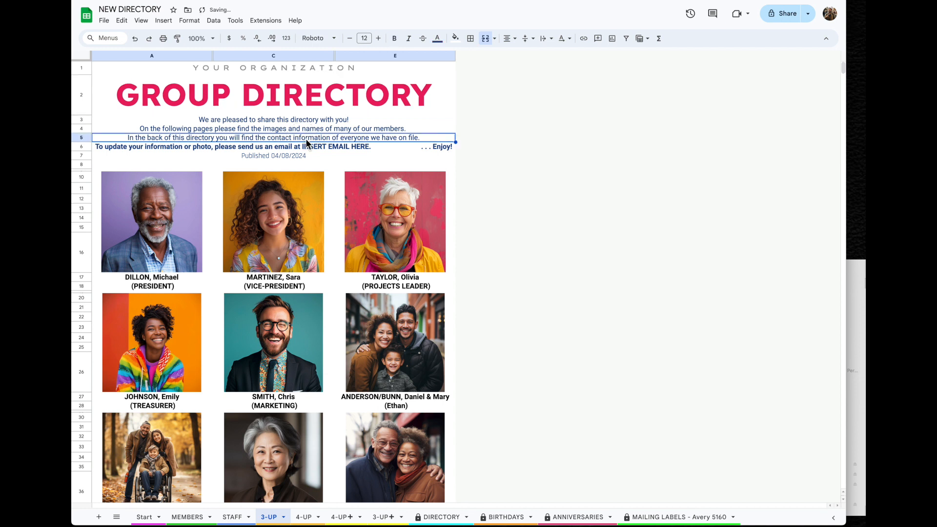
# Replace the row 3 intro line with "It is finally finished!"
pyautogui.click(287, 122)
pyautogui.tripleClick(286, 120)
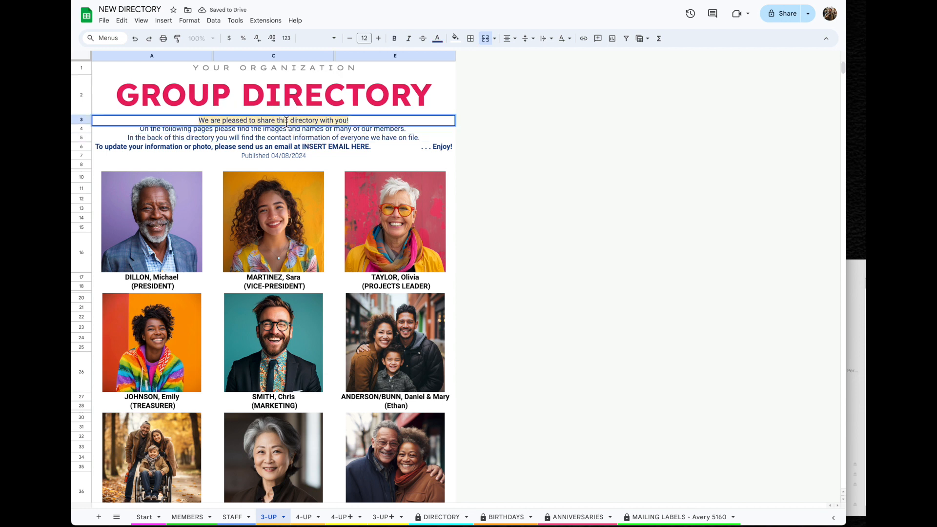
pyautogui.write('It is finally finished')
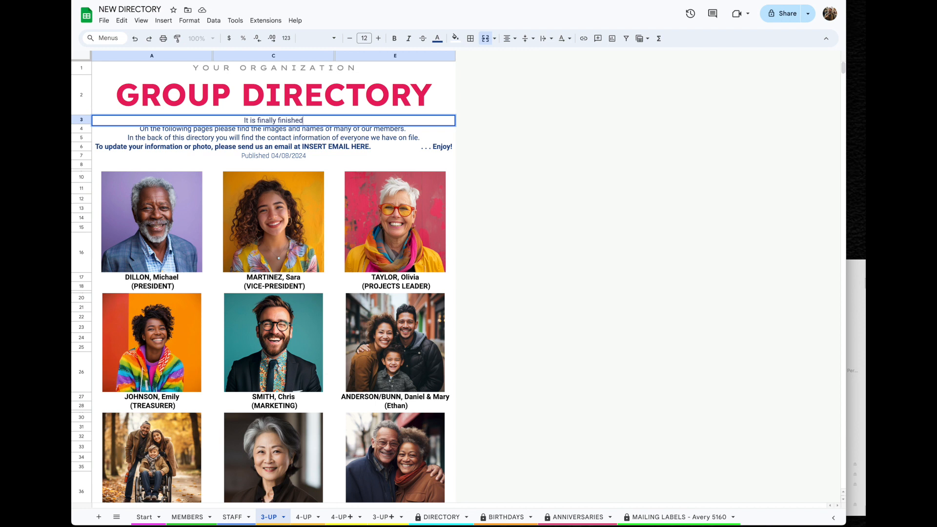
pyautogui.write('!')
pyautogui.press('Return')
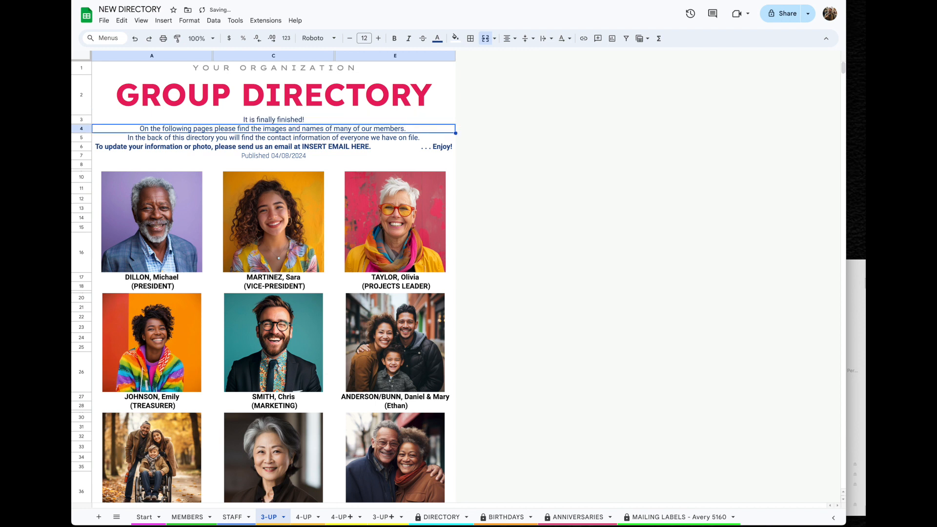
# Apply a condensed font to the row 4 intro line
pyautogui.doubleClick(163, 129)
pyautogui.hotkey('ctrl', 'a')
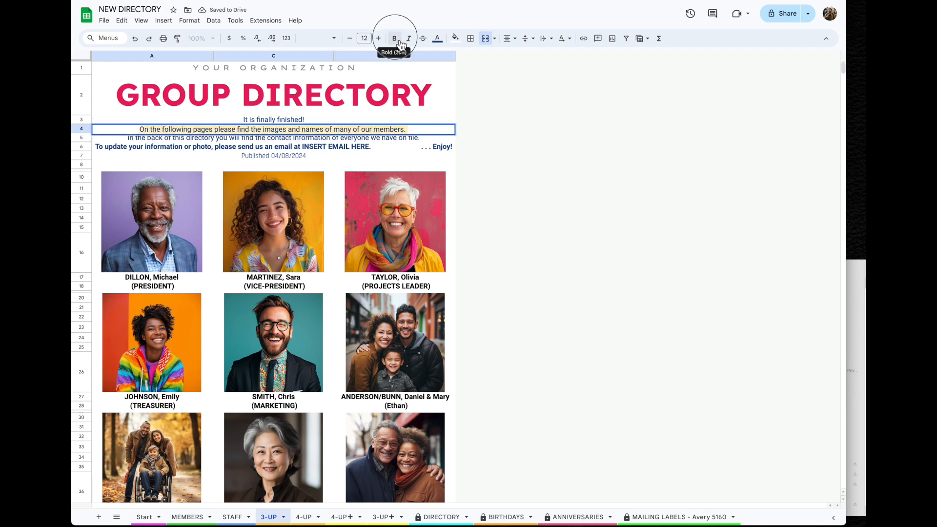
pyautogui.click(336, 41)
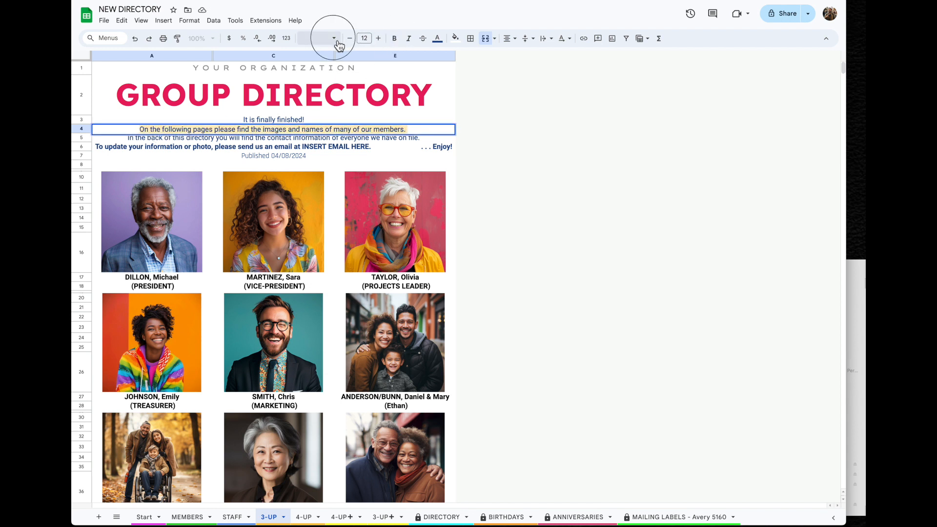
pyautogui.click(327, 142)
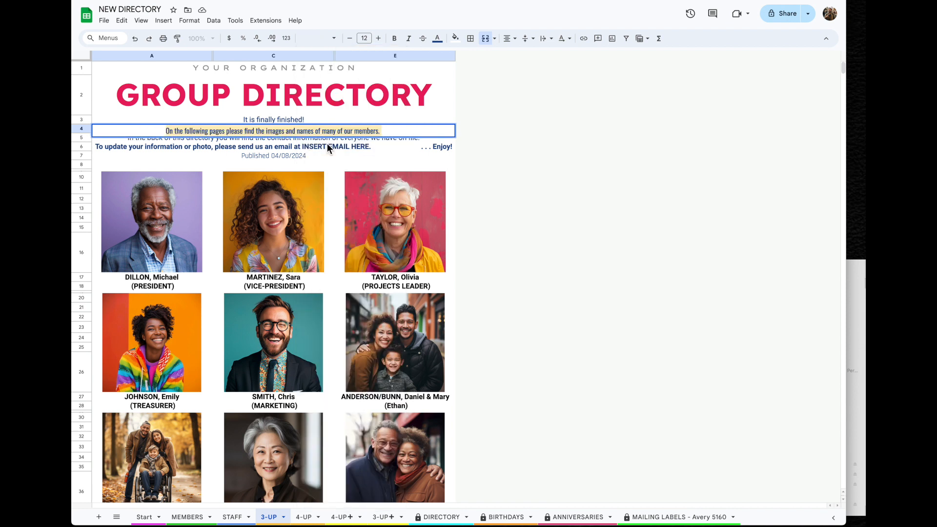
# Undo three times, reverting the font, the row 3 sentence and the GROUP title
pyautogui.click(449, 121)
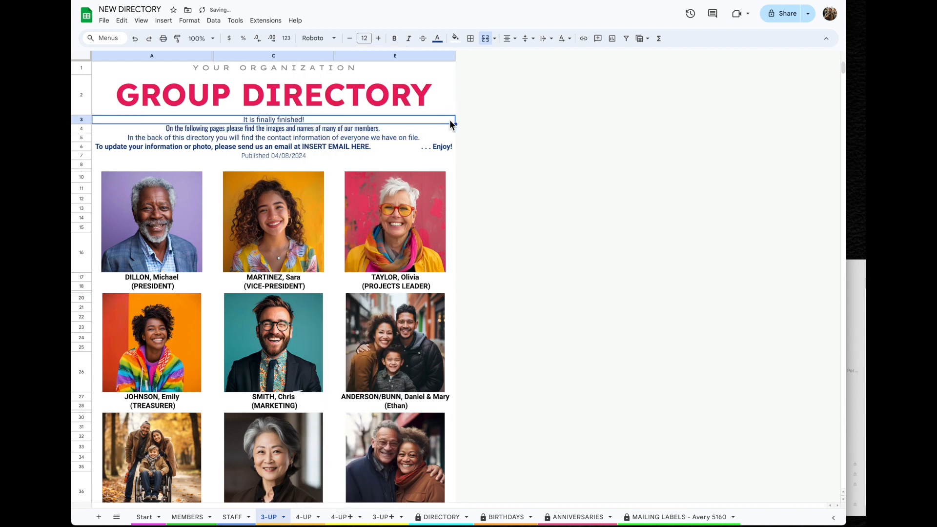
pyautogui.click(122, 20)
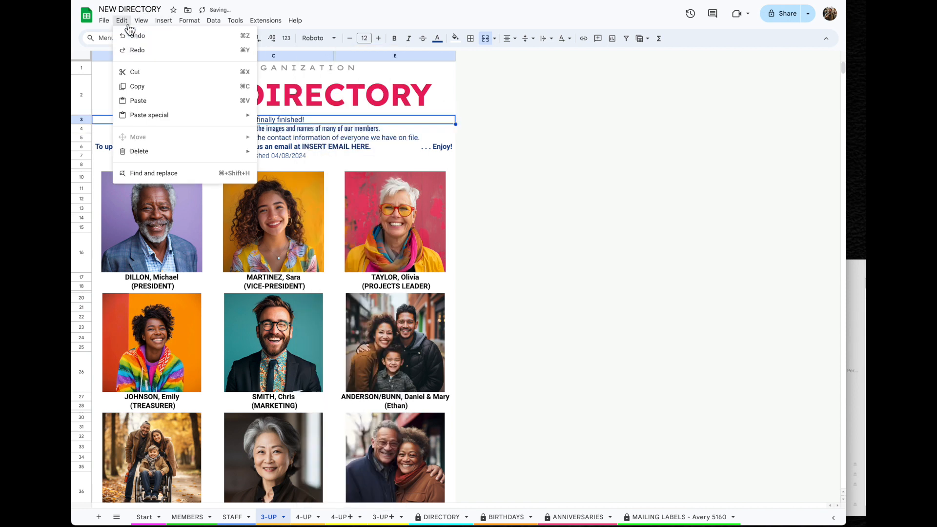
pyautogui.click(151, 39)
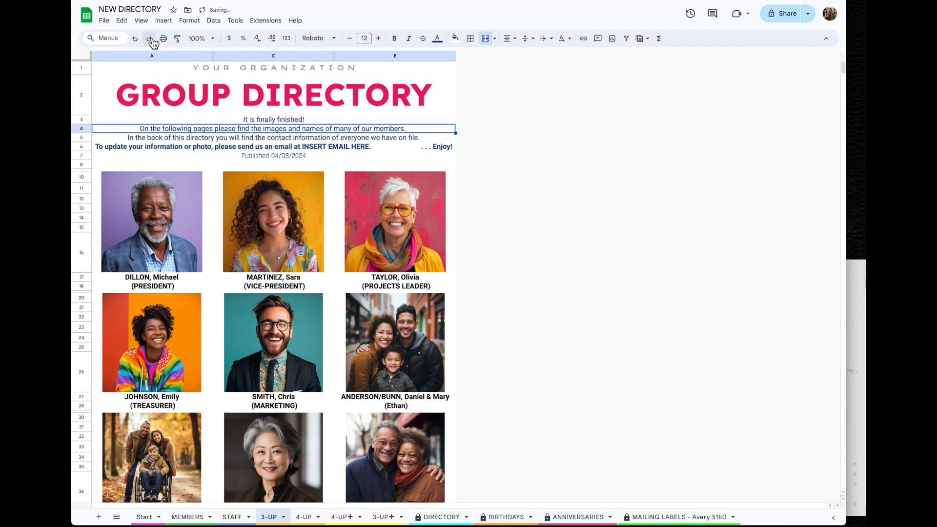
pyautogui.click(121, 20)
pyautogui.click(159, 41)
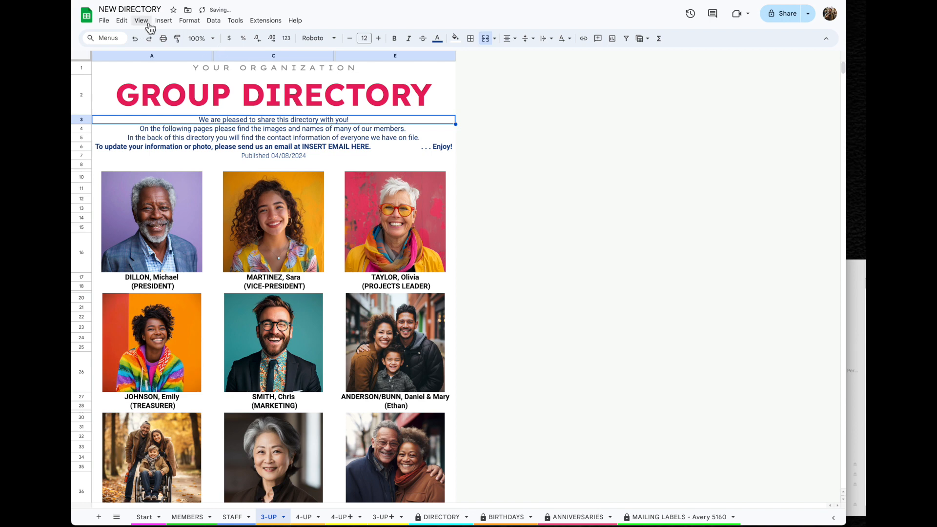
pyautogui.click(121, 20)
pyautogui.click(147, 43)
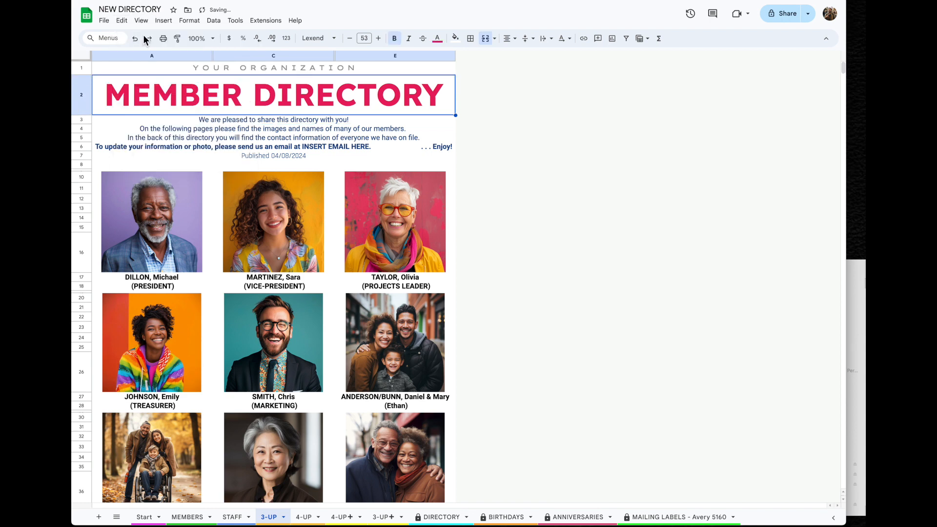